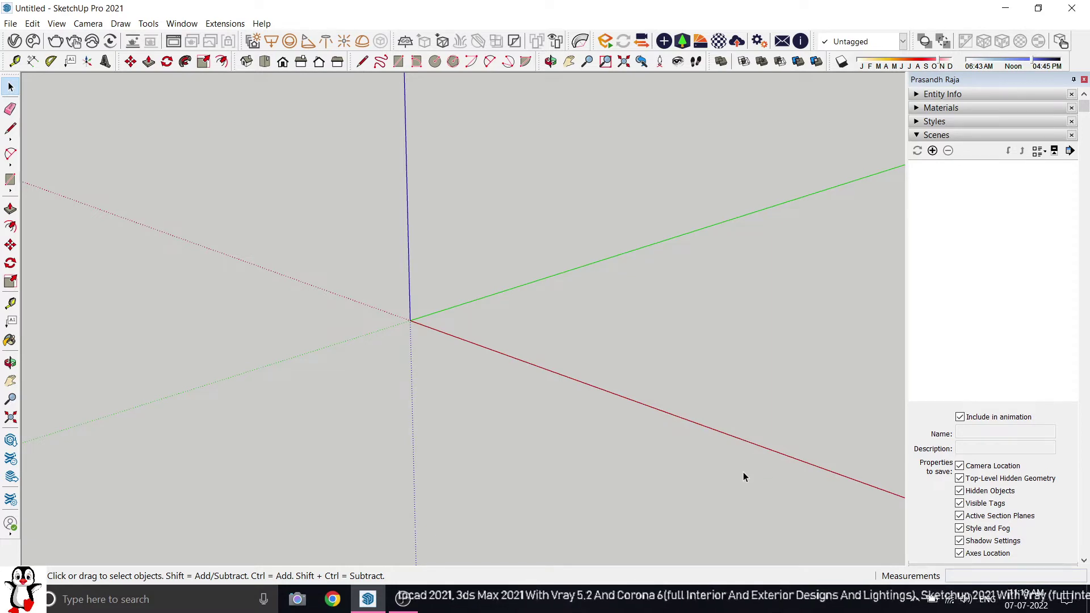
Open the Chaos Cosmos asset browser and show the 3D models in the Other subcategory of Vehicles.
left_click(29, 42)
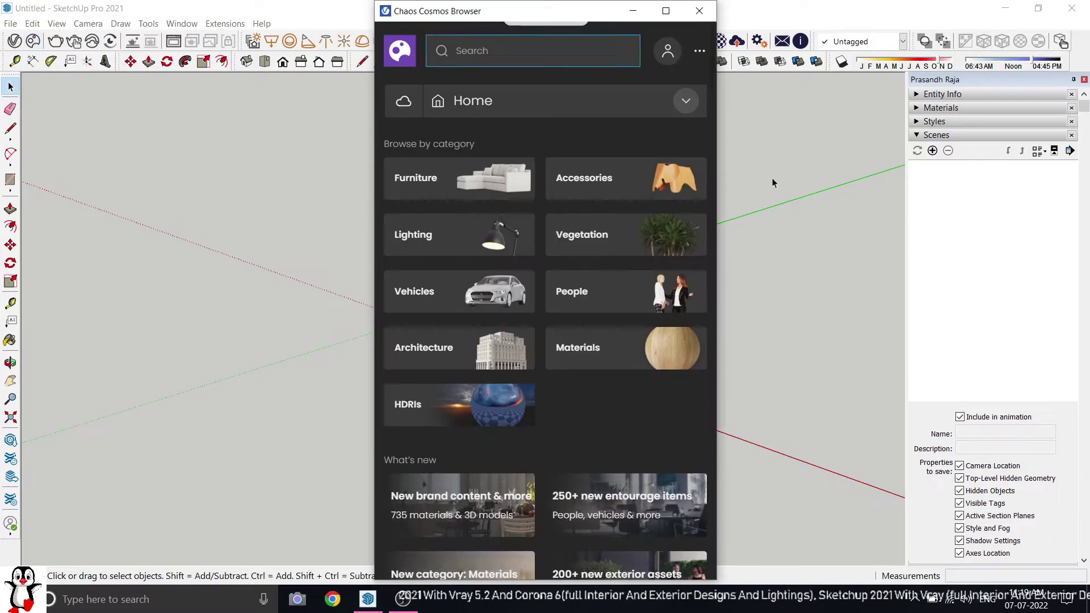
left_click_drag(490, 12, 464, 18)
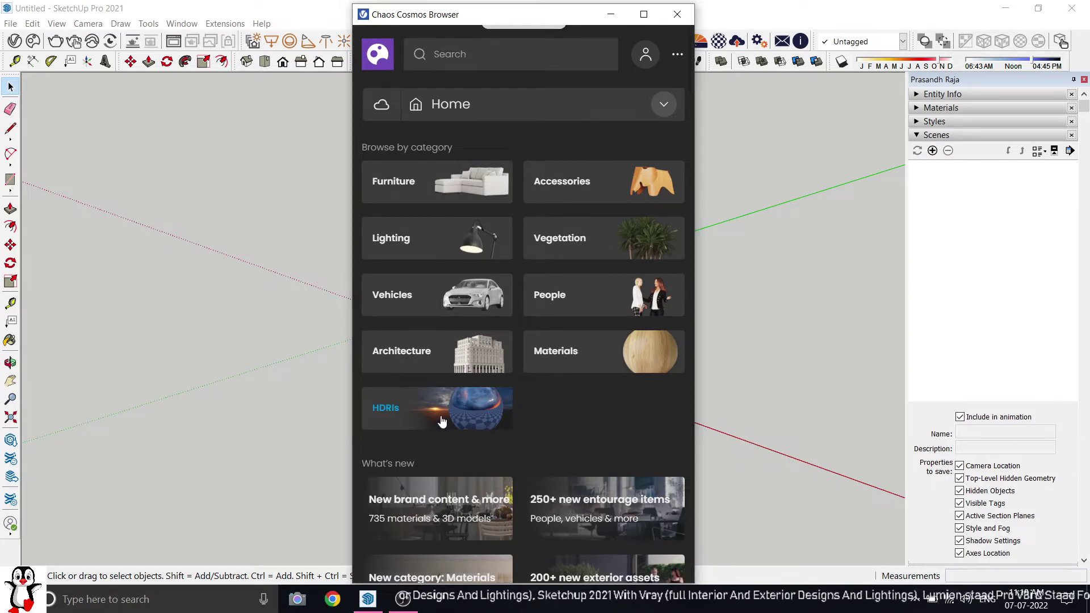
mouse_move(562, 15)
left_mouse_down()
mouse_move(592, 10)
mouse_move(582, 17)
left_mouse_up()
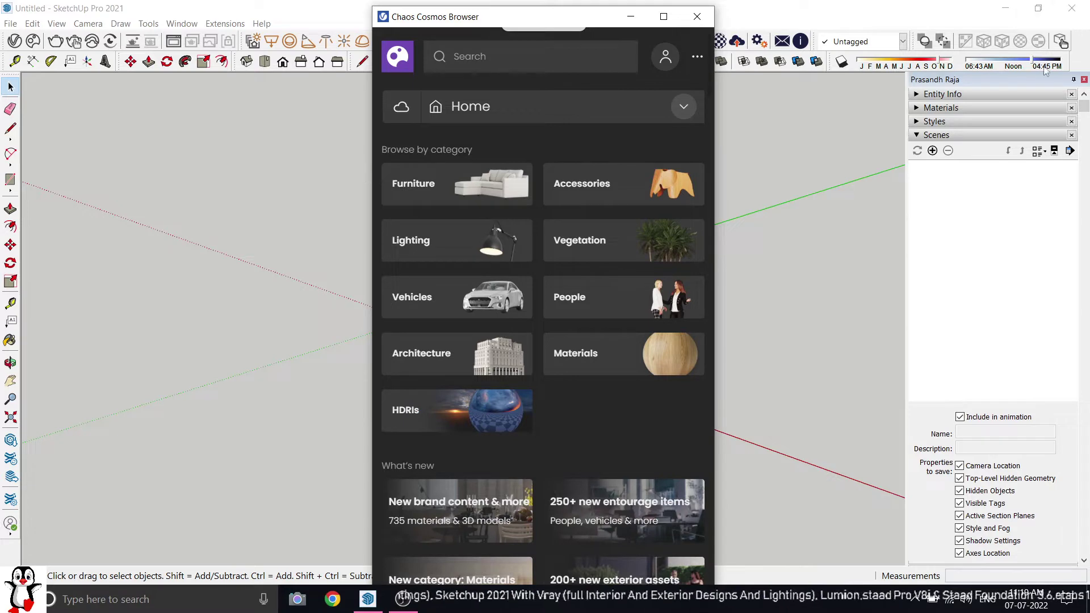
left_click(439, 293)
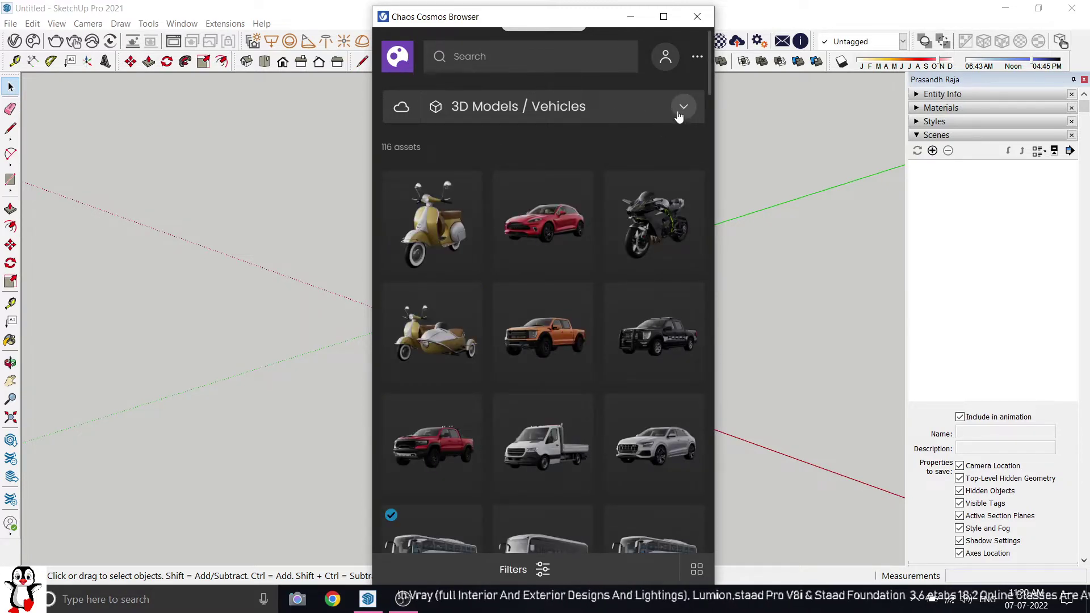
left_click(684, 107)
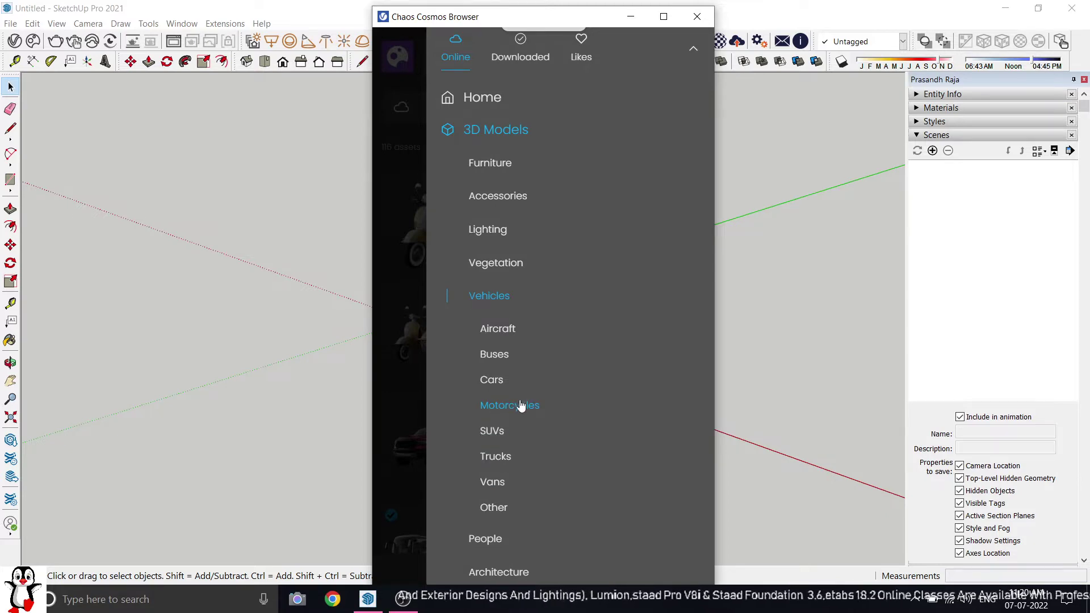
left_click(494, 507)
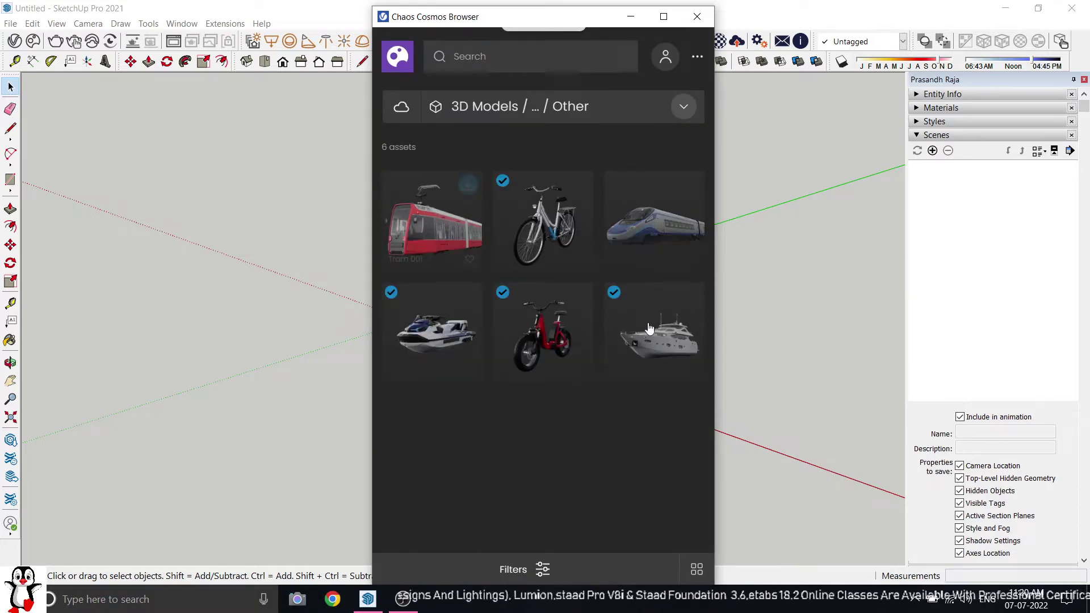
Import the Yacht 001 asset into the model and fit the whole yacht in view.
mouse_move(691, 297)
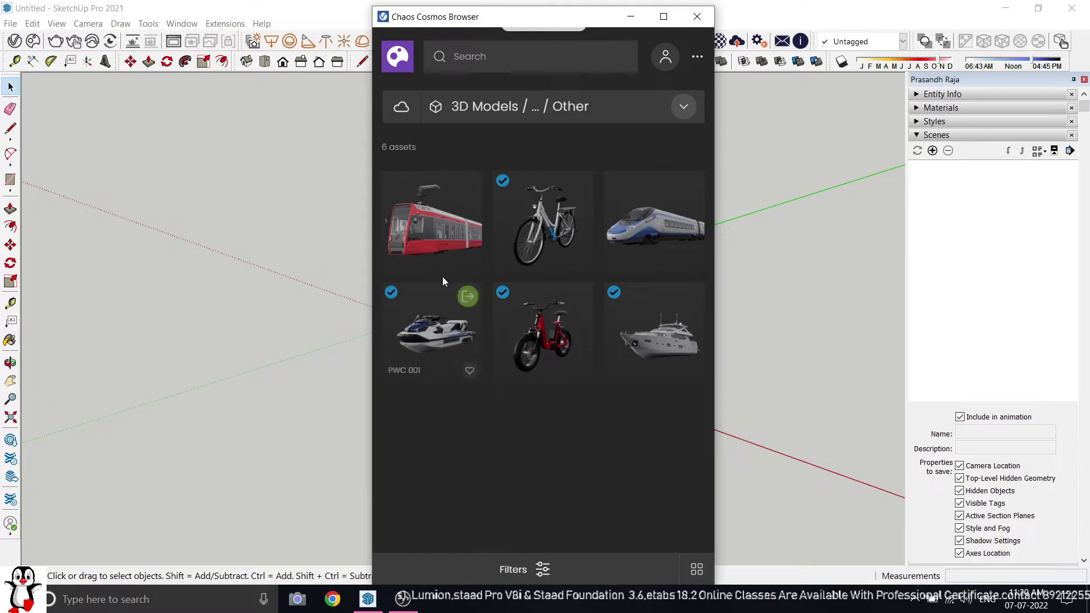
mouse_move(426, 244)
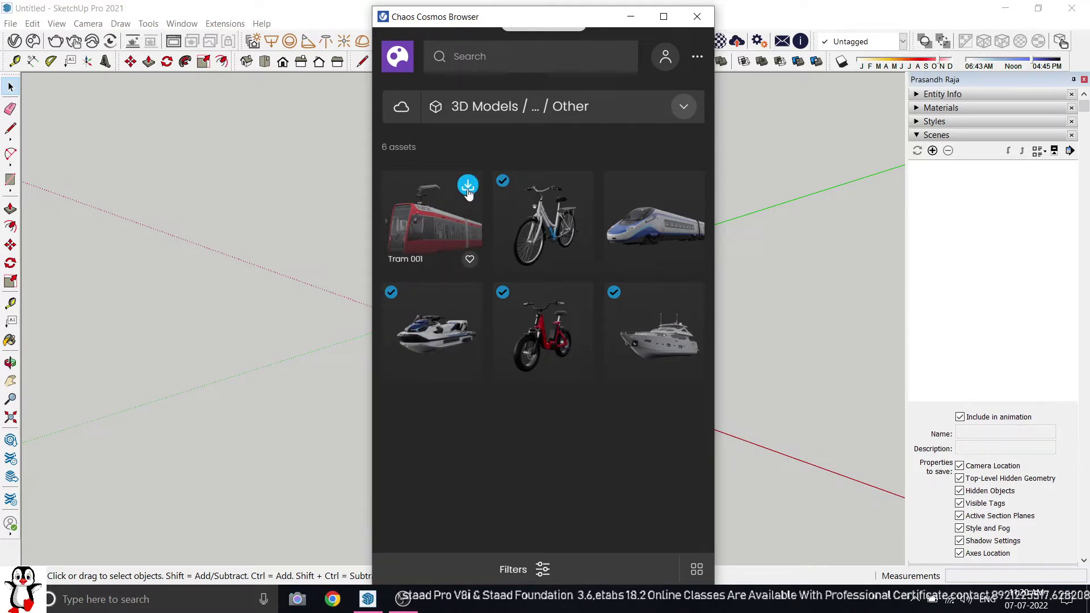
mouse_move(647, 196)
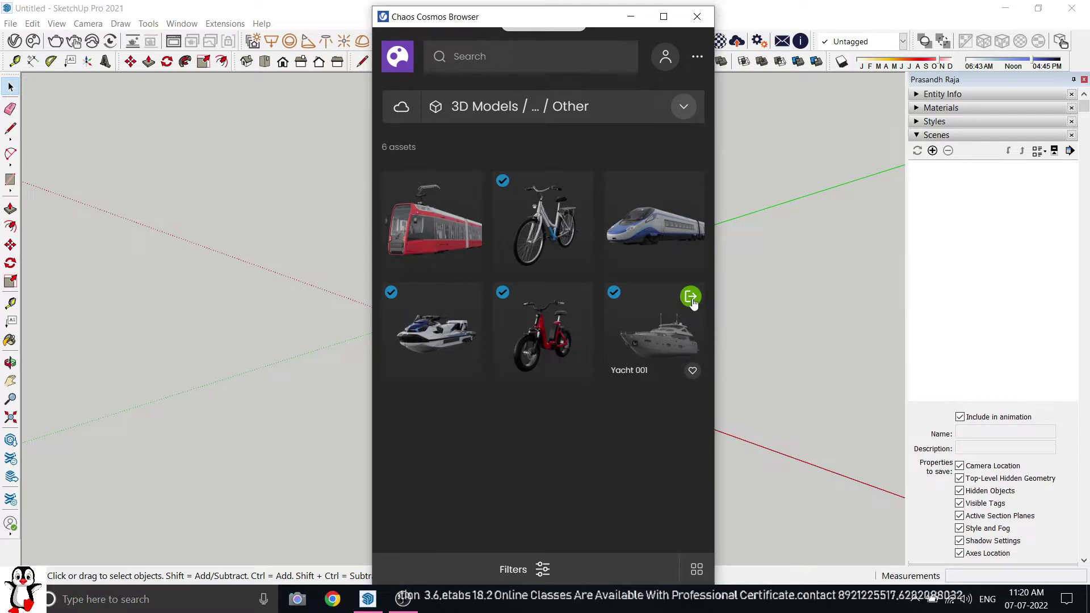
left_click(690, 297)
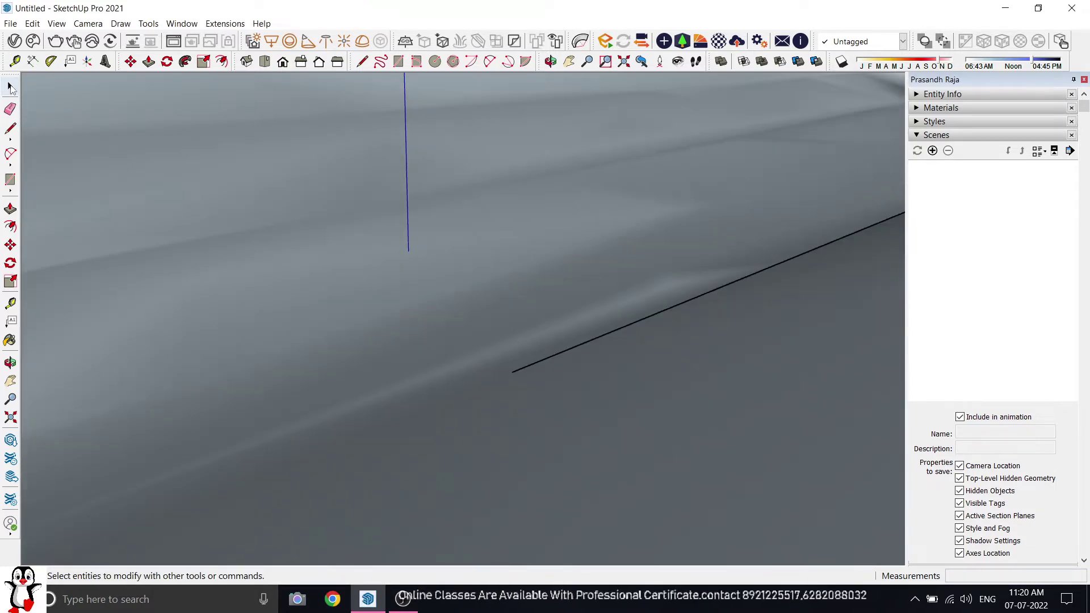
left_click(12, 88)
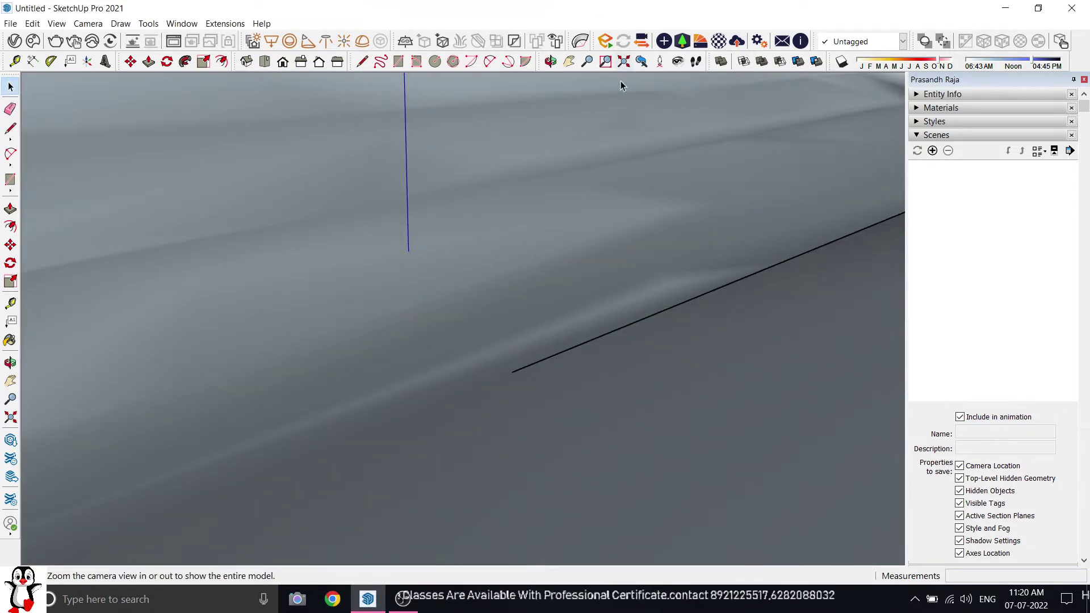
left_click(624, 61)
scroll(554, 173, "down", 5)
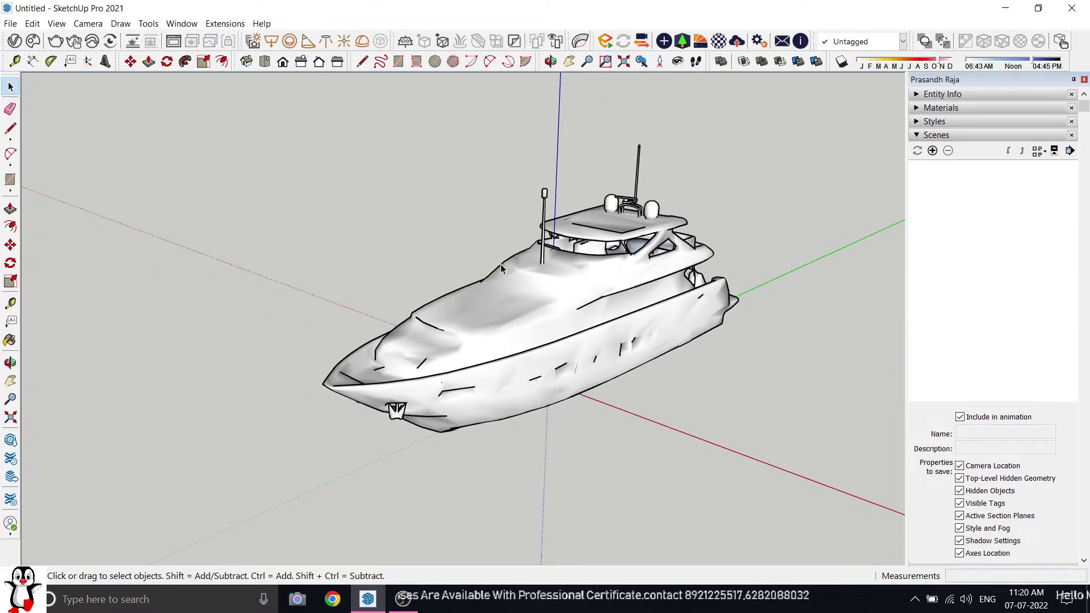
Copy the yacht about 15588 cm along the green axis, away from the original.
middle_click_drag(498, 279, 575, 208)
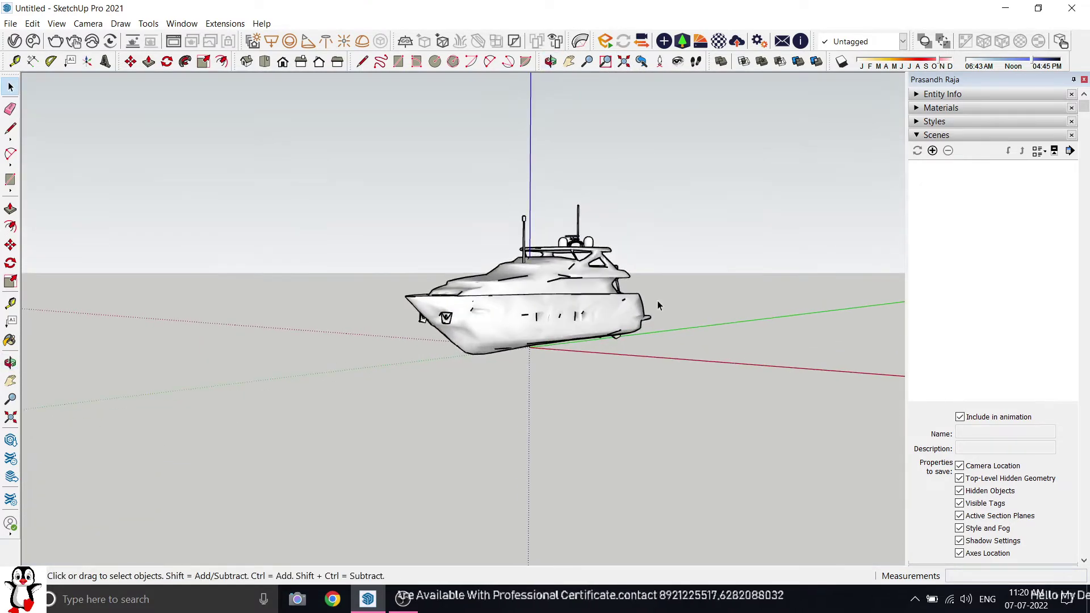
scroll(658, 301, "up", 2)
scroll(272, 335, "down", 2)
middle_click_drag(439, 313, 462, 298)
scroll(448, 301, "up", 2)
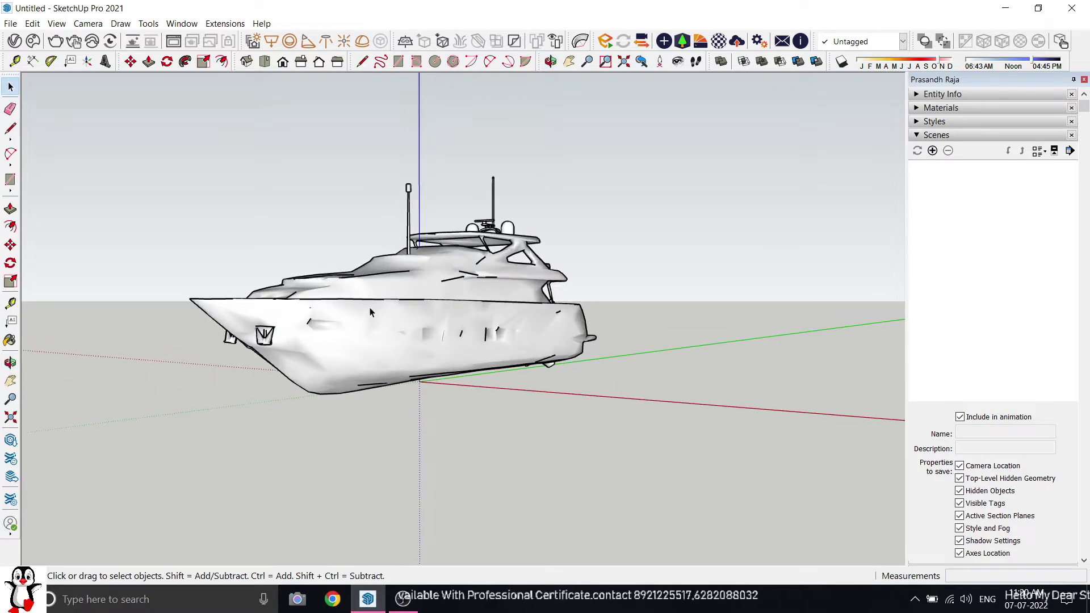
scroll(432, 301, "down", 3)
left_click(415, 300)
scroll(416, 299, "down", 2)
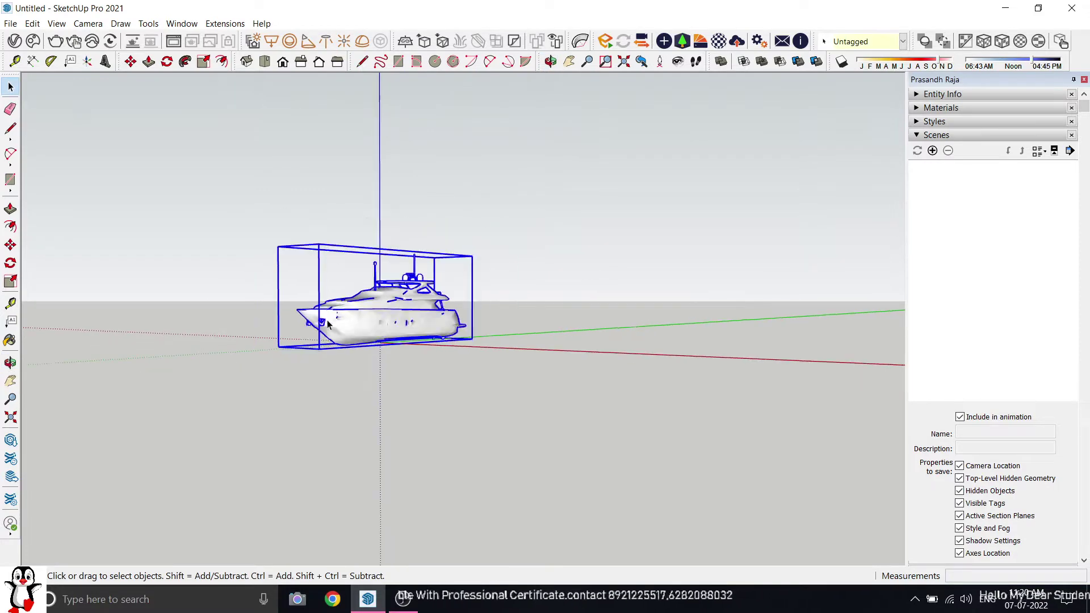
middle_click_drag(417, 301, 420, 264)
left_click(10, 245)
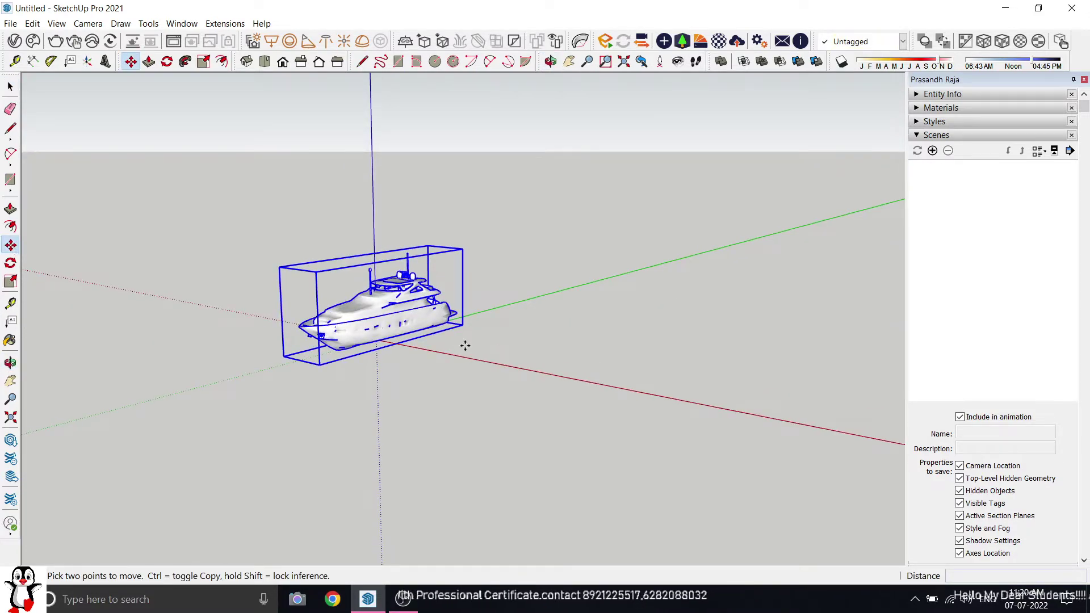
left_click(463, 324)
key("ctrl")
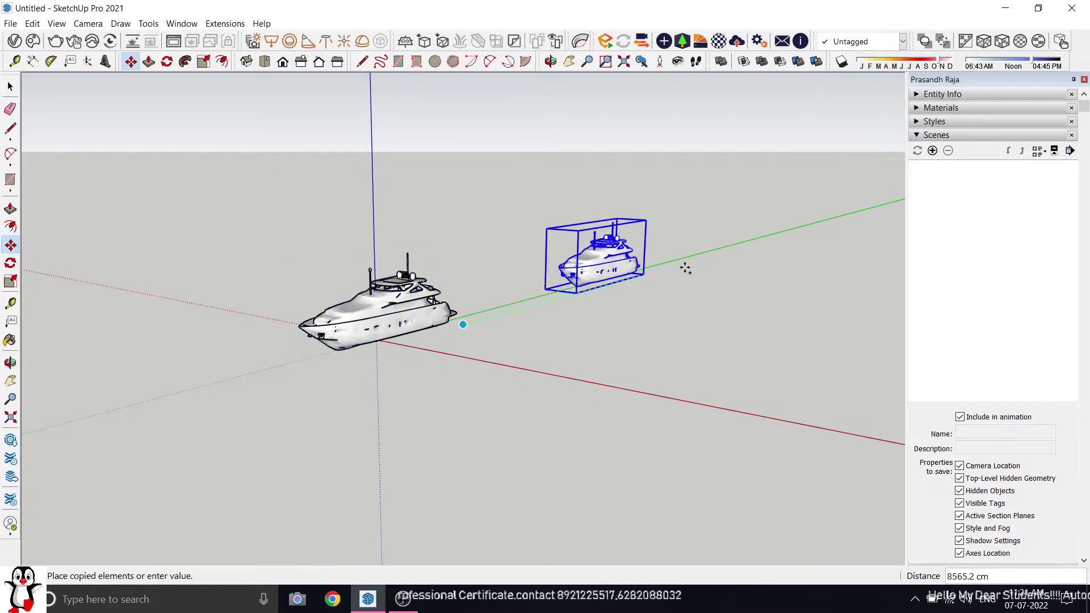
left_click(769, 239)
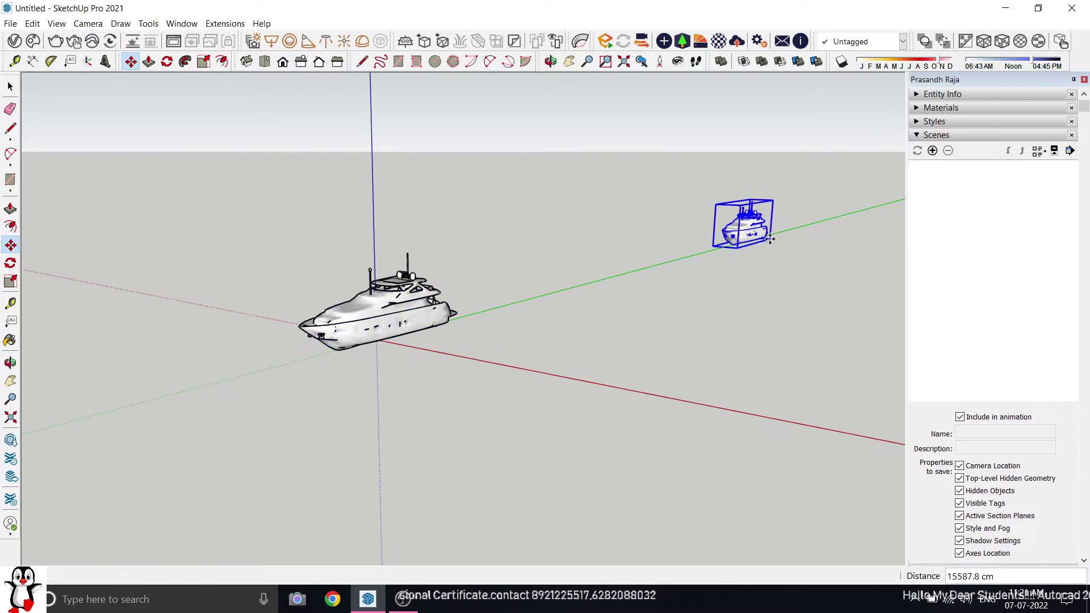
left_click(10, 86)
Rotate the copied yacht 90 degrees horizontally about a point on the ground in front of it.
scroll(778, 216, "up", 5)
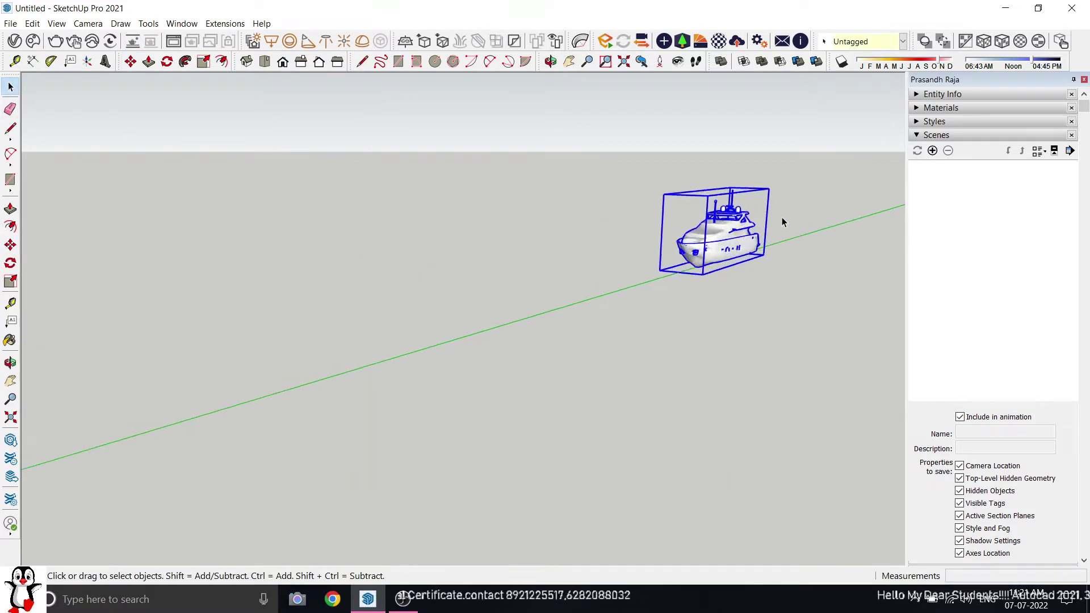
left_click(10, 263)
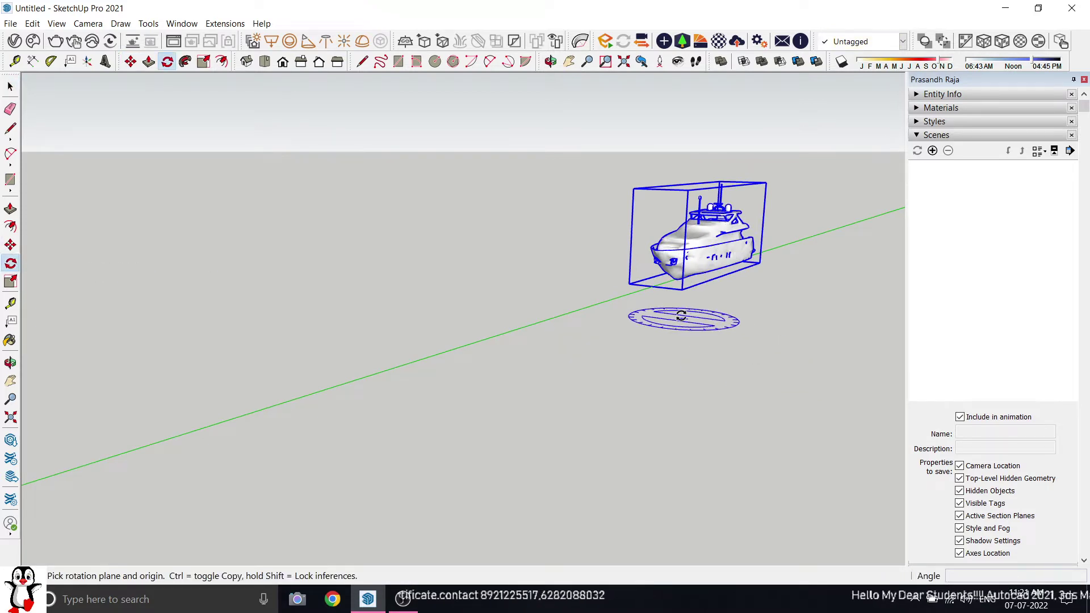
left_click_drag(681, 316, 713, 321)
left_click(711, 322)
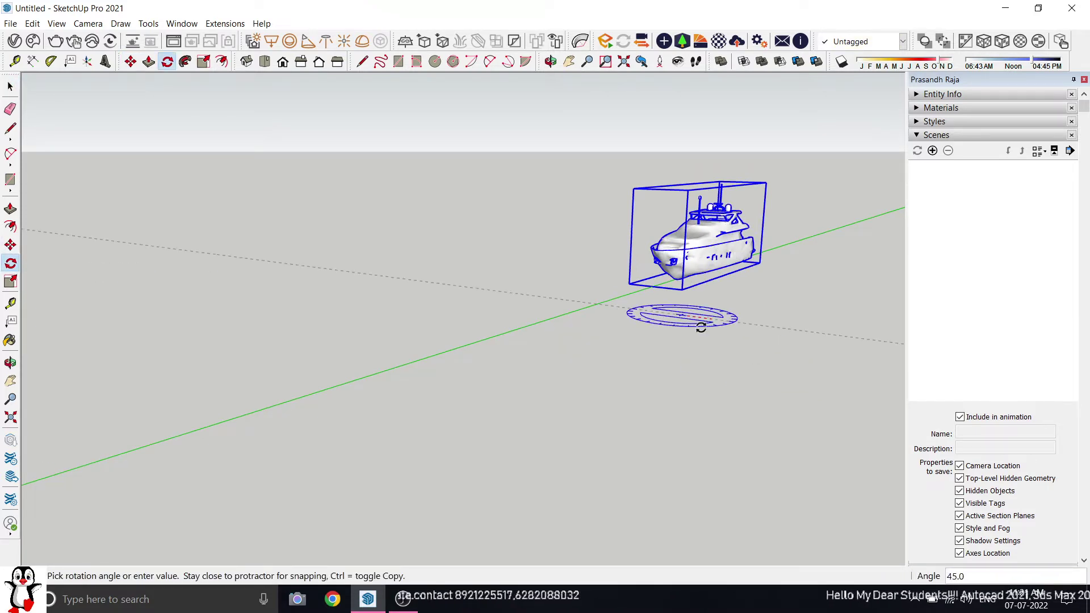
left_click(613, 346)
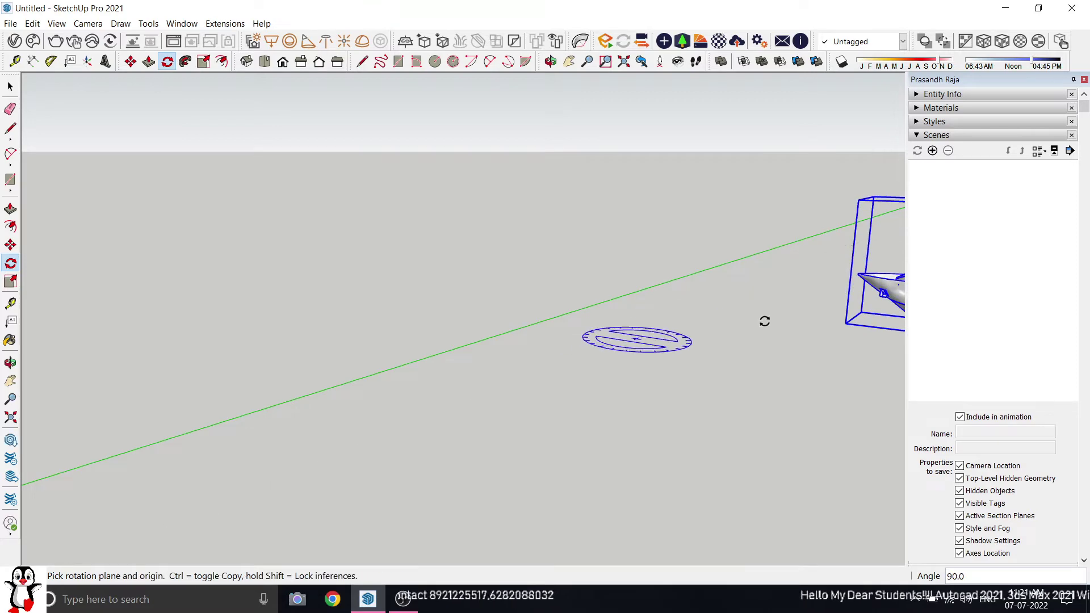
left_click(10, 87)
left_click(414, 224)
Move the distant yacht copy about 1473 cm closer to the green axis and deselect it.
scroll(406, 272, "down", 2)
scroll(406, 276, "down", 4)
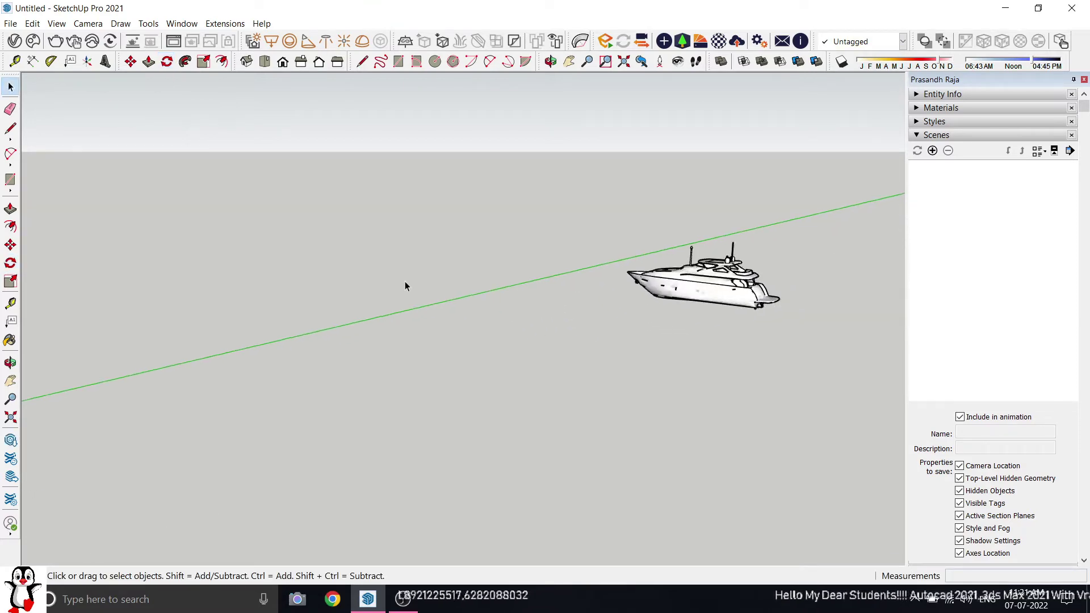
middle_click_drag(404, 281, 557, 261)
scroll(177, 310, "up", 5)
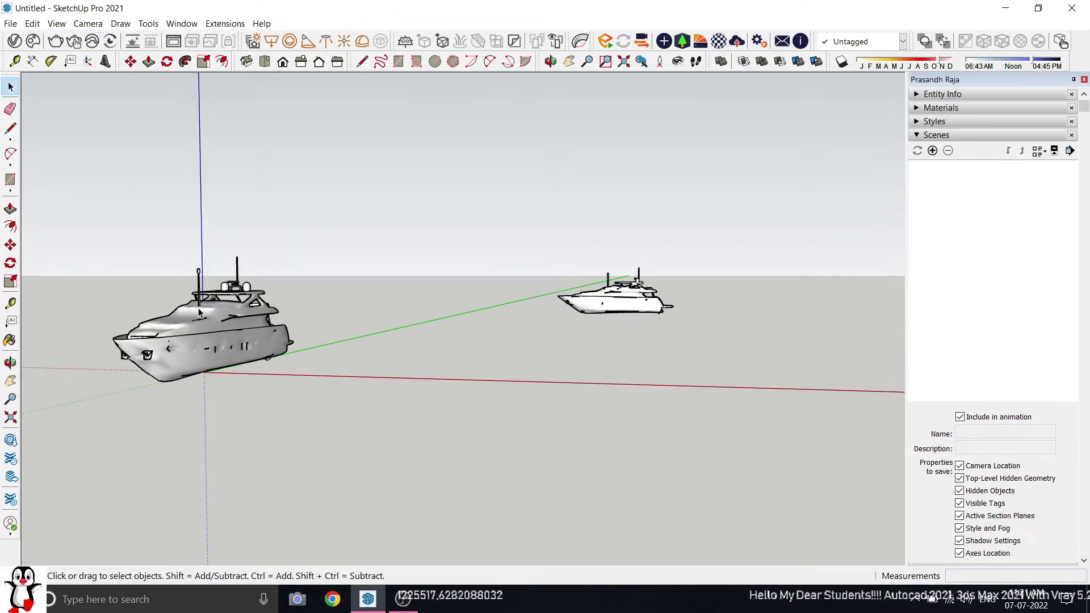
middle_click_drag(170, 315, 135, 314)
scroll(157, 302, "up", 3)
scroll(158, 302, "down", 2)
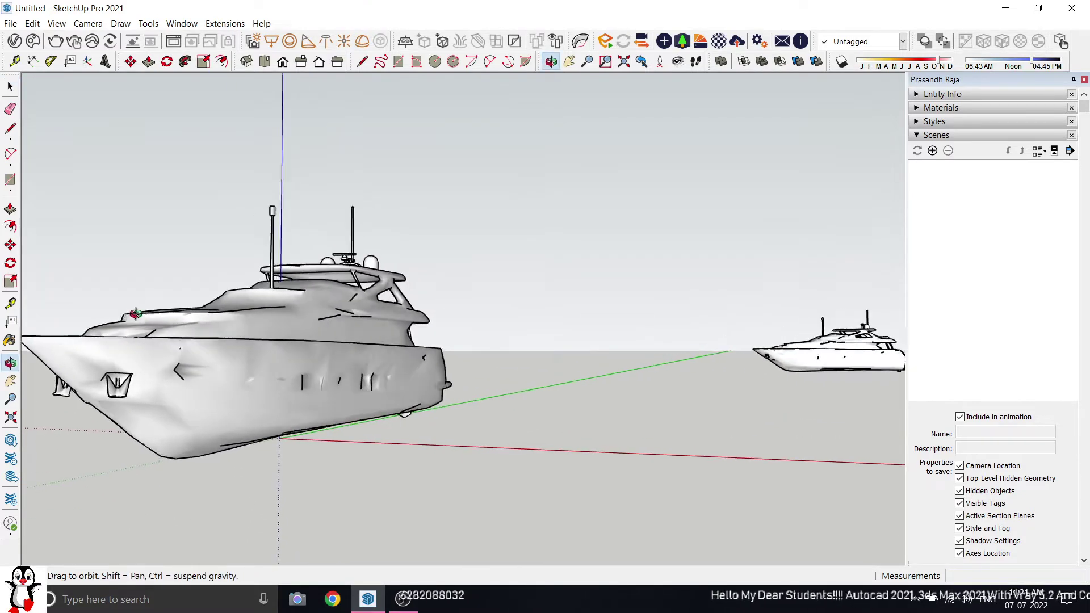
left_click(766, 359)
left_click(130, 62)
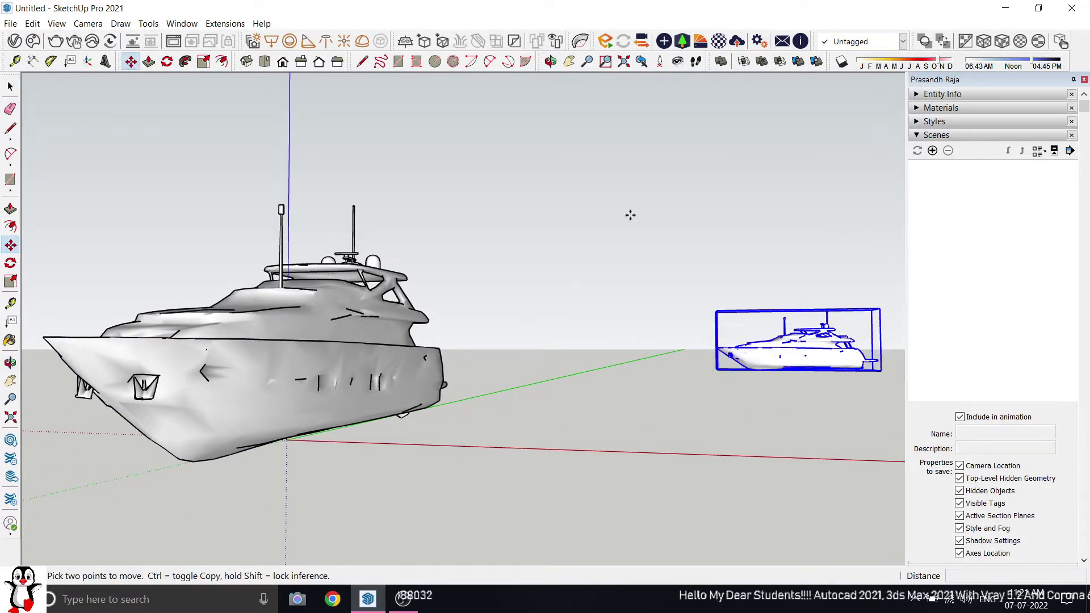
left_click(718, 371)
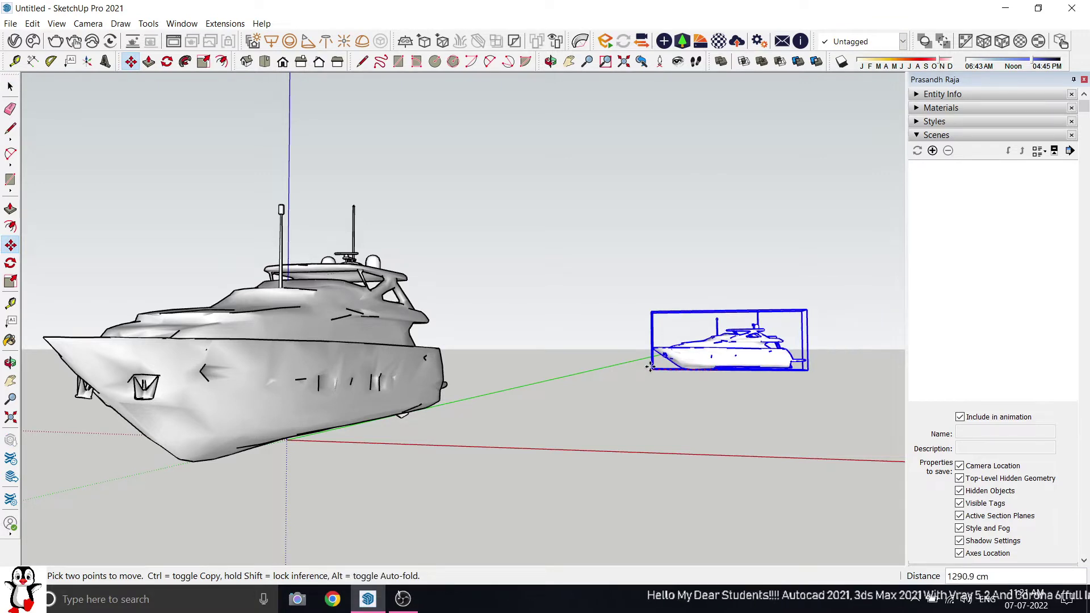
left_click(643, 366)
key("space")
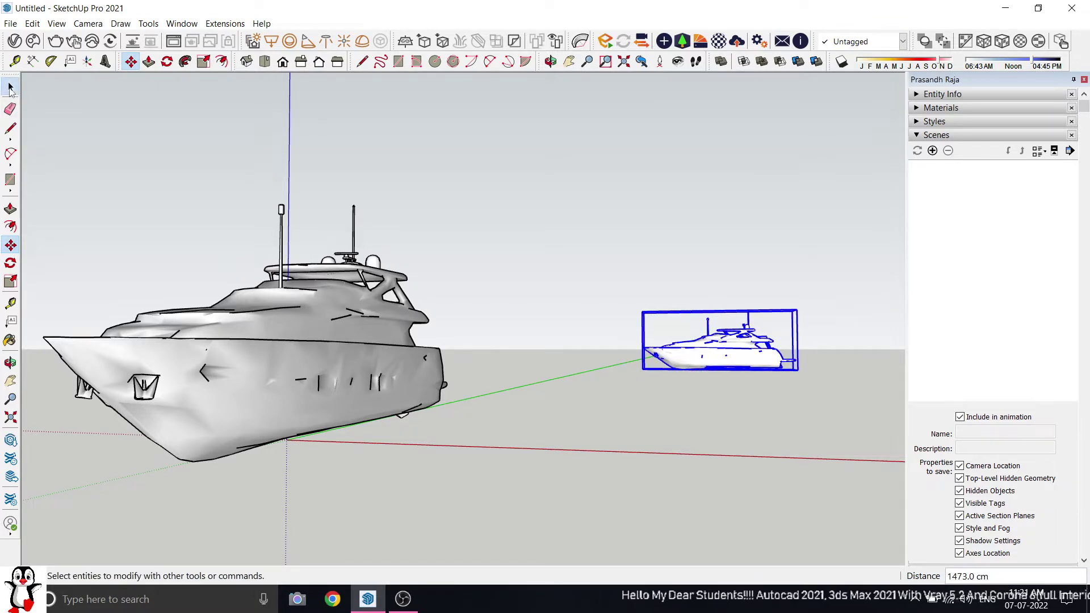
left_click(611, 237)
Examine both yachts from a low viewpoint near the horizon, with the original in the foreground and the copy in the distance.
scroll(694, 342, "down", 5)
middle_click_drag(617, 337, 582, 311)
scroll(704, 330, "up", 2)
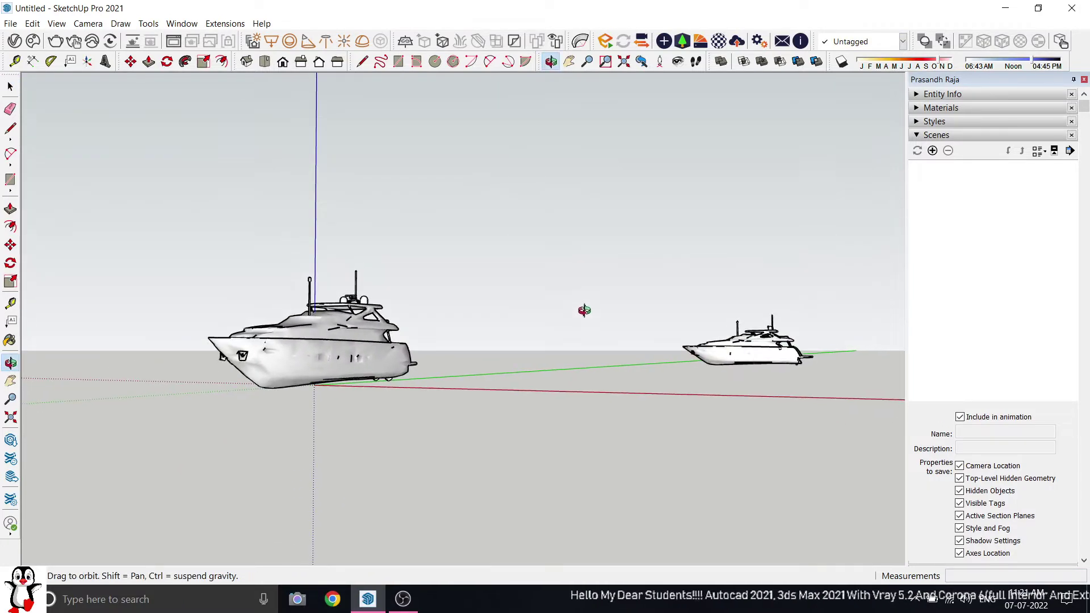
scroll(563, 330, "up", 1)
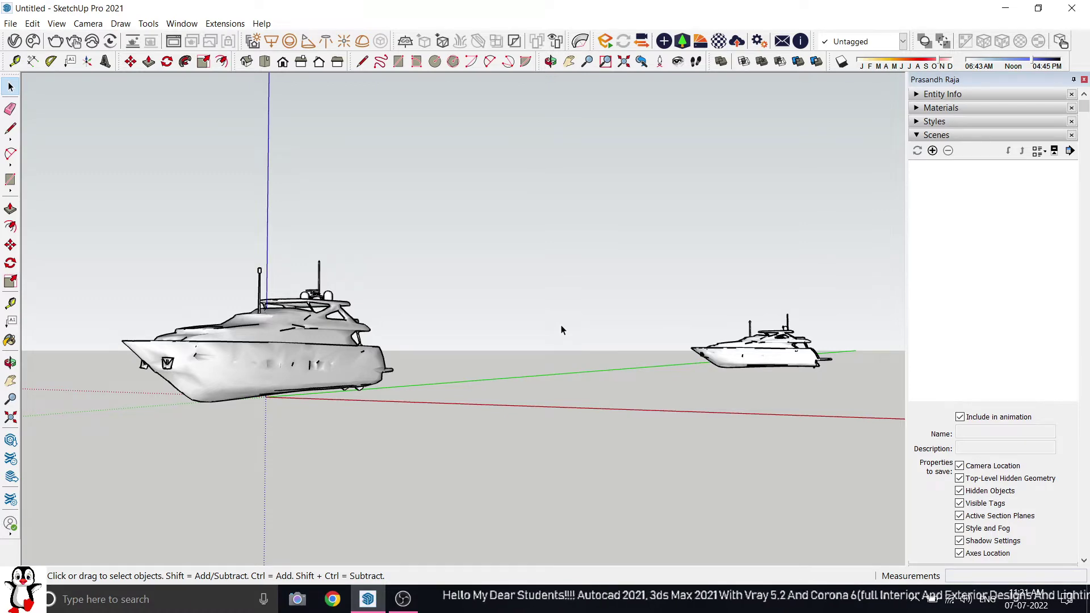
middle_click_drag(349, 392, 521, 309)
scroll(693, 343, "up", 2)
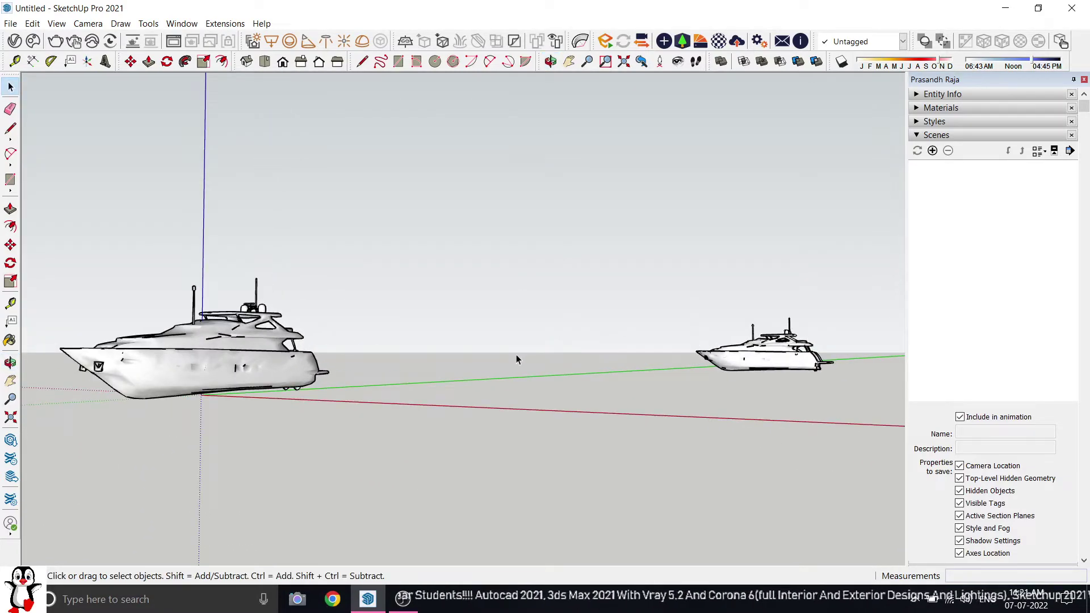
middle_click_drag(516, 359, 441, 347)
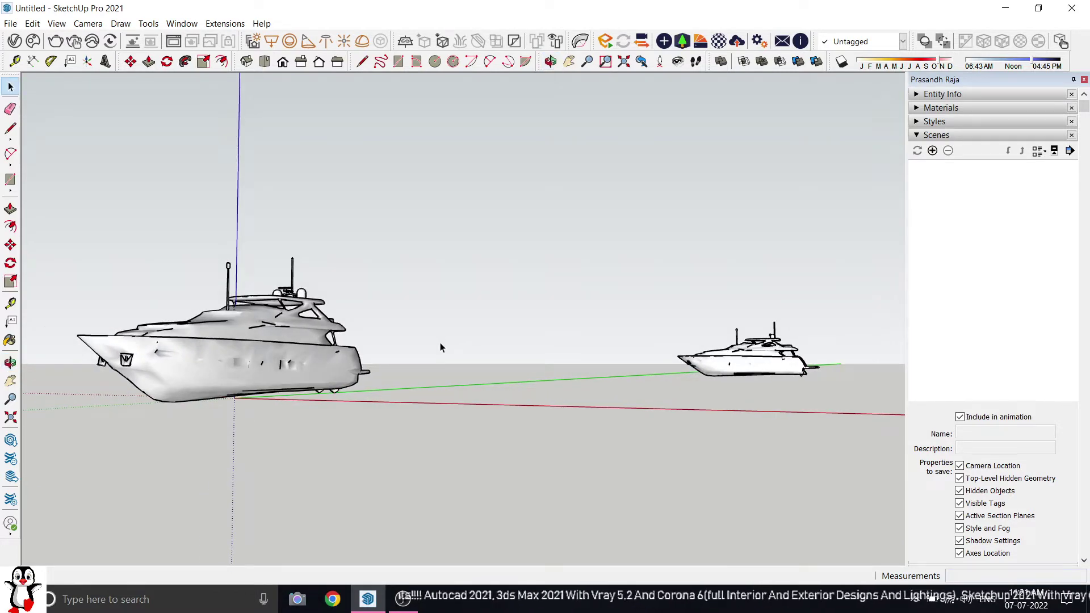
middle_click_drag(289, 372, 301, 362)
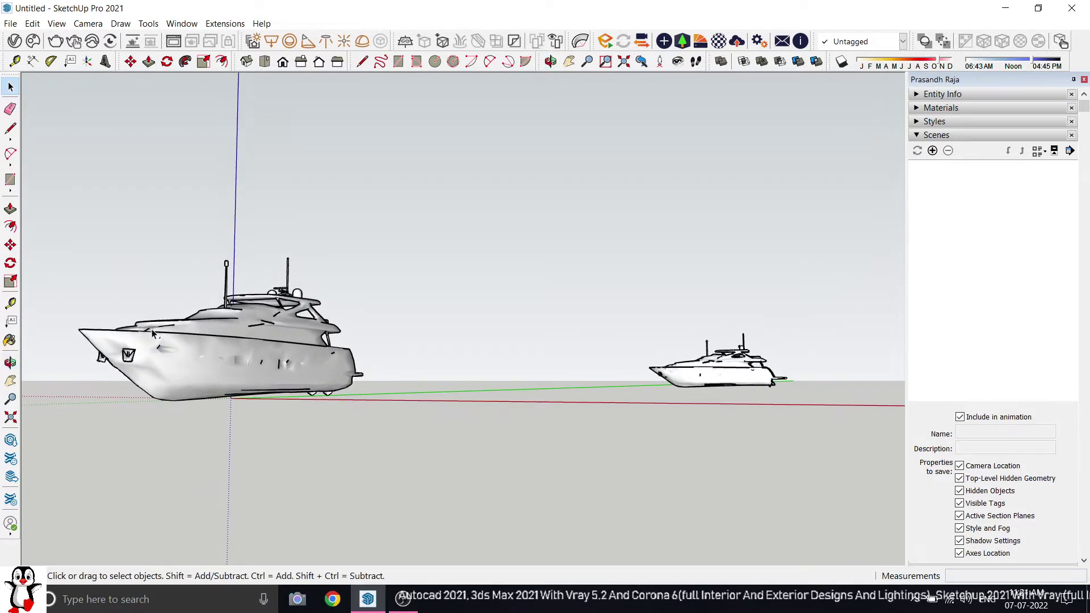
middle_click_drag(152, 334, 402, 357)
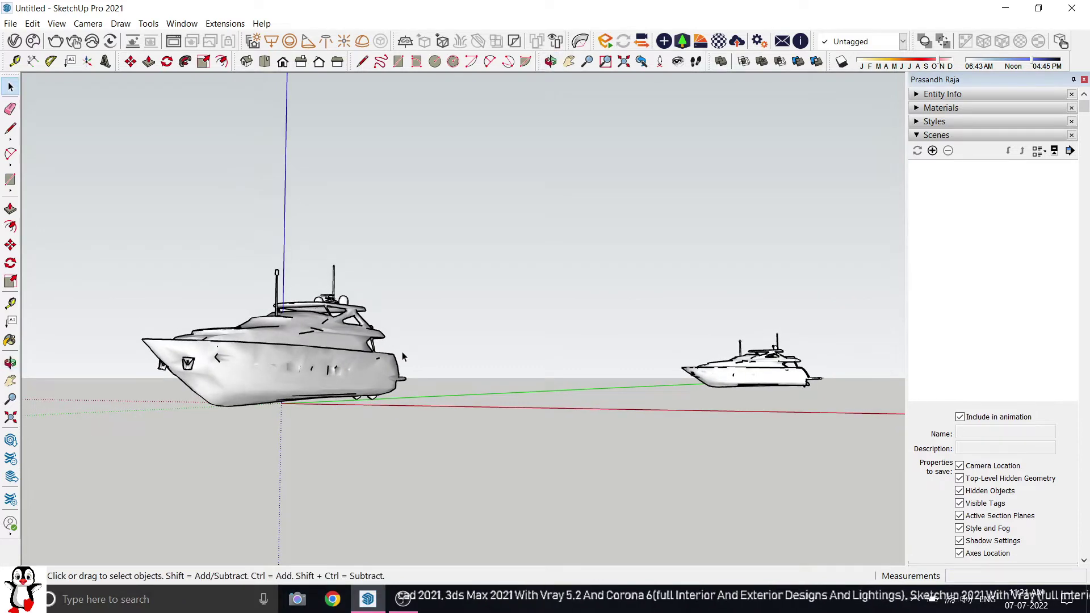
scroll(659, 353, "up", 2)
middle_click_drag(659, 354, 674, 351)
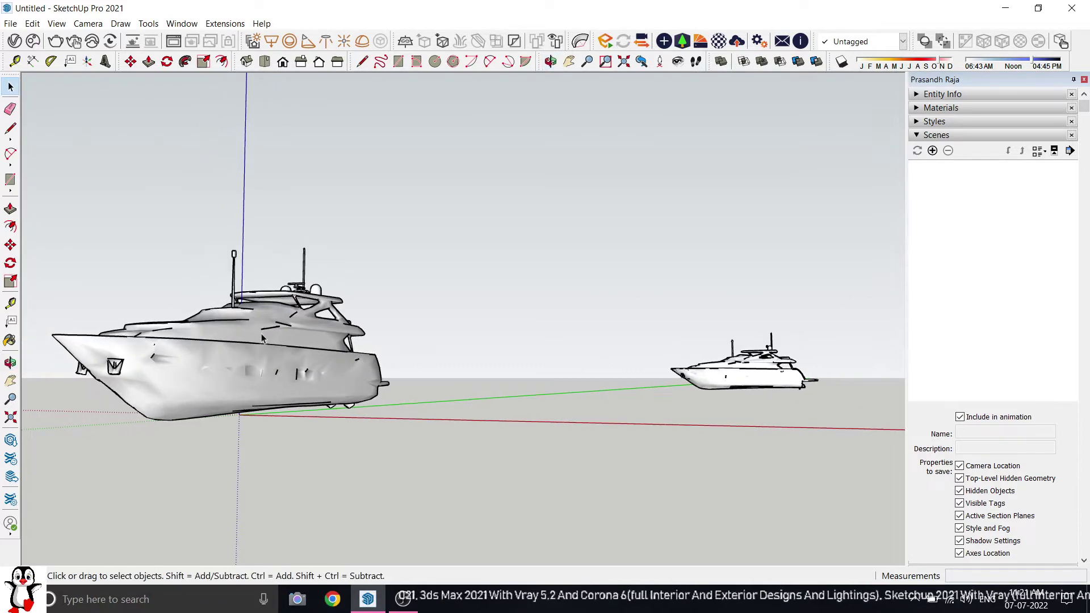
Frame the original yacht in the foreground and the copy in the distance from a low viewpoint, and save the view as a new scene.
scroll(301, 330, "up", 1)
scroll(119, 356, "up", 2)
middle_click_drag(120, 355, 309, 356)
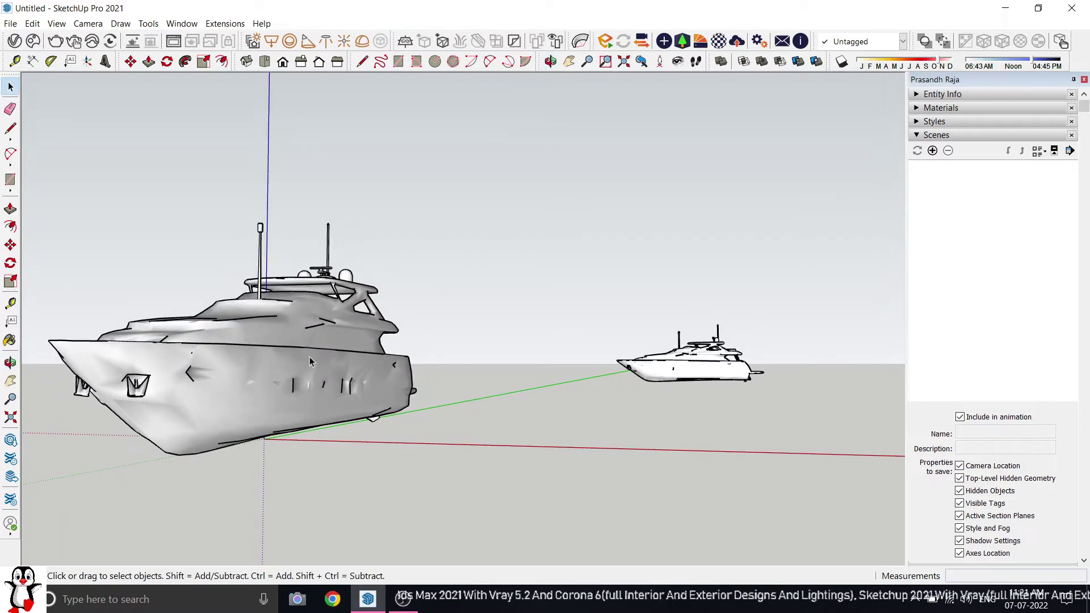
scroll(475, 406, "down", 2)
scroll(476, 410, "down", 2)
middle_click_drag(476, 410, 452, 392)
scroll(335, 375, "up", 3)
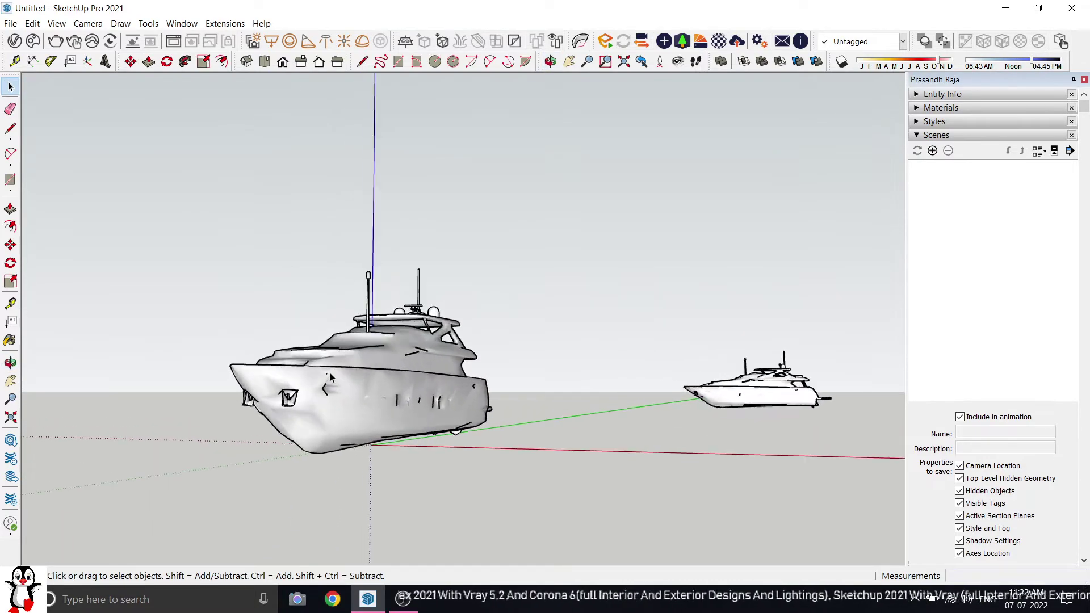
middle_click_drag(503, 366, 467, 365)
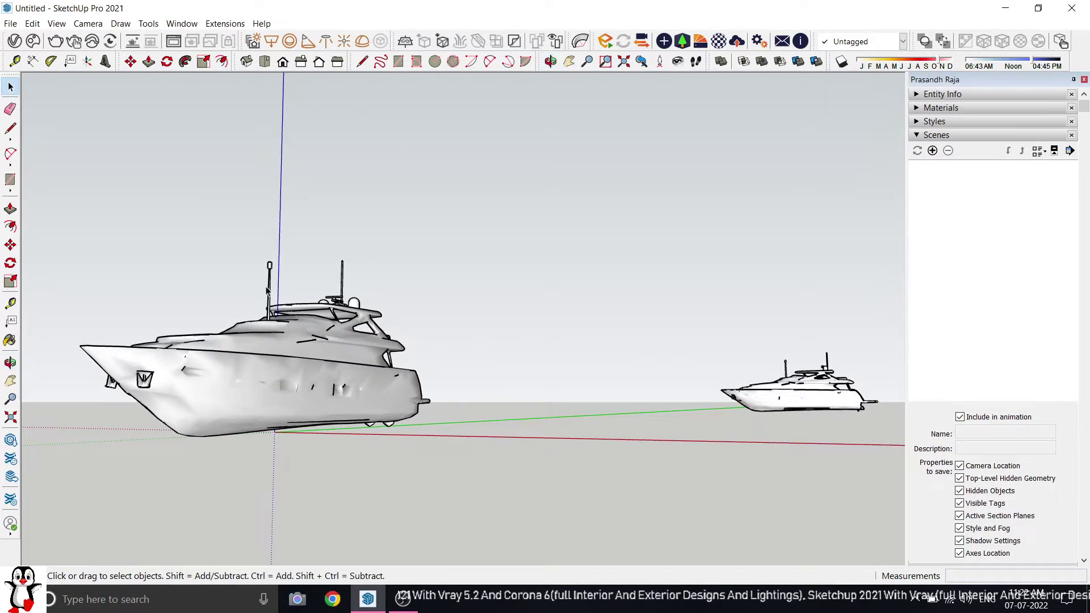
left_click(935, 138)
left_click(935, 137)
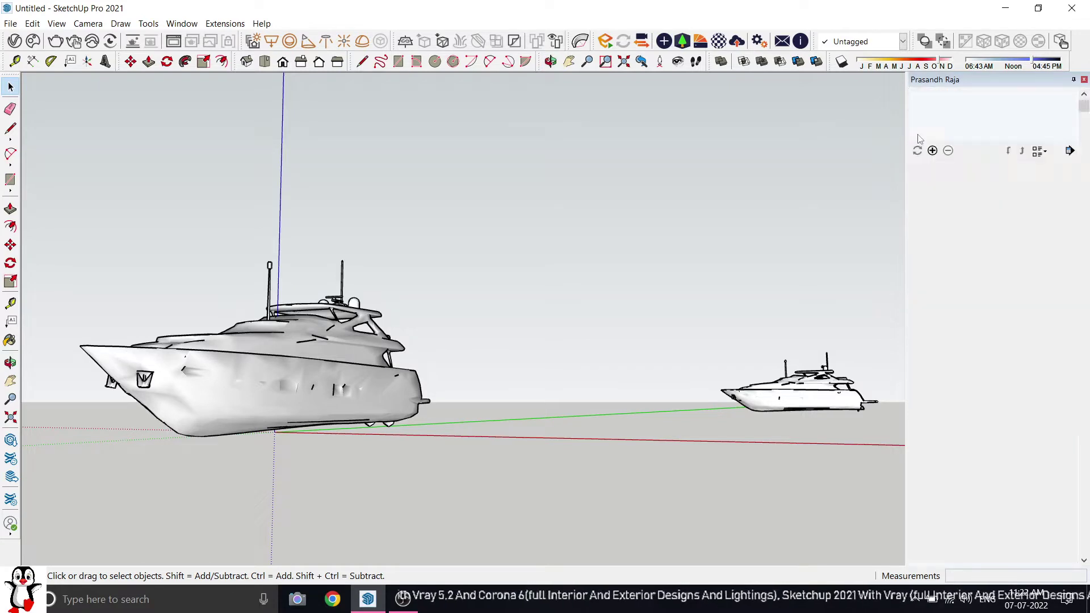
left_click(932, 149)
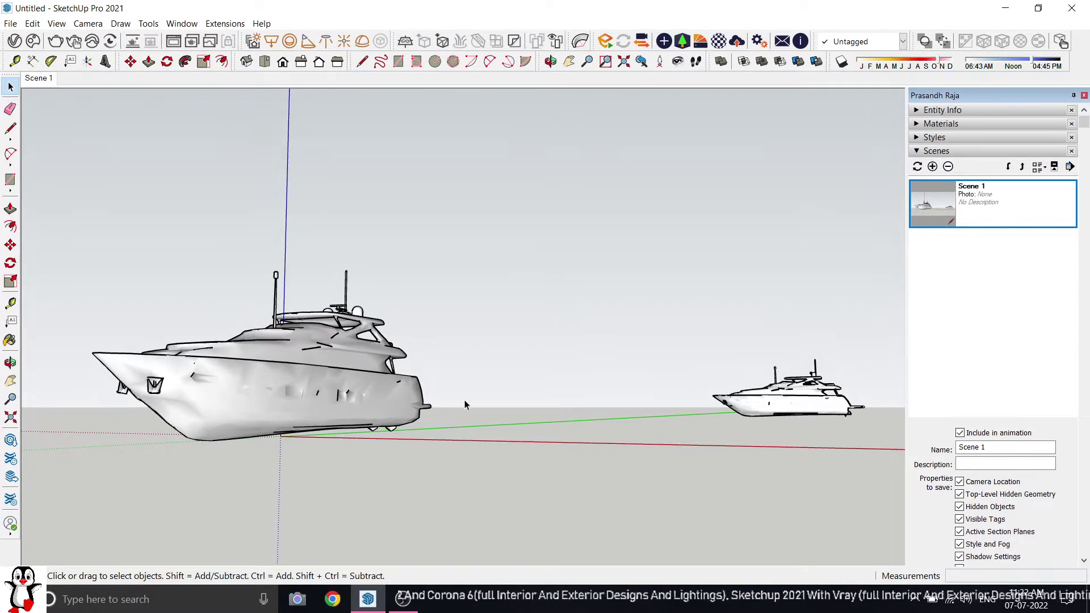
Look at the yachts from another viewpoint and return to the camera view saved in Scene 1.
scroll(271, 404, "down", 1)
scroll(271, 403, "down", 4)
middle_click_drag(698, 373, 526, 421)
double_click(955, 193)
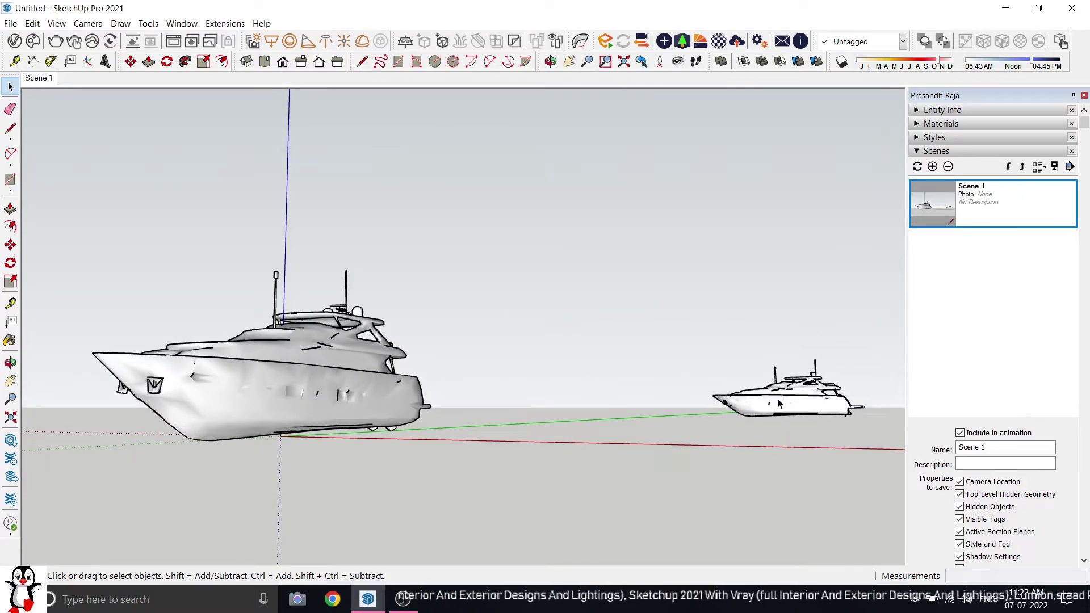
Select both yachts, lower them together about 91 cm along the blue axis, and deselect them.
left_click(813, 400)
left_click(286, 340)
left_click(618, 259)
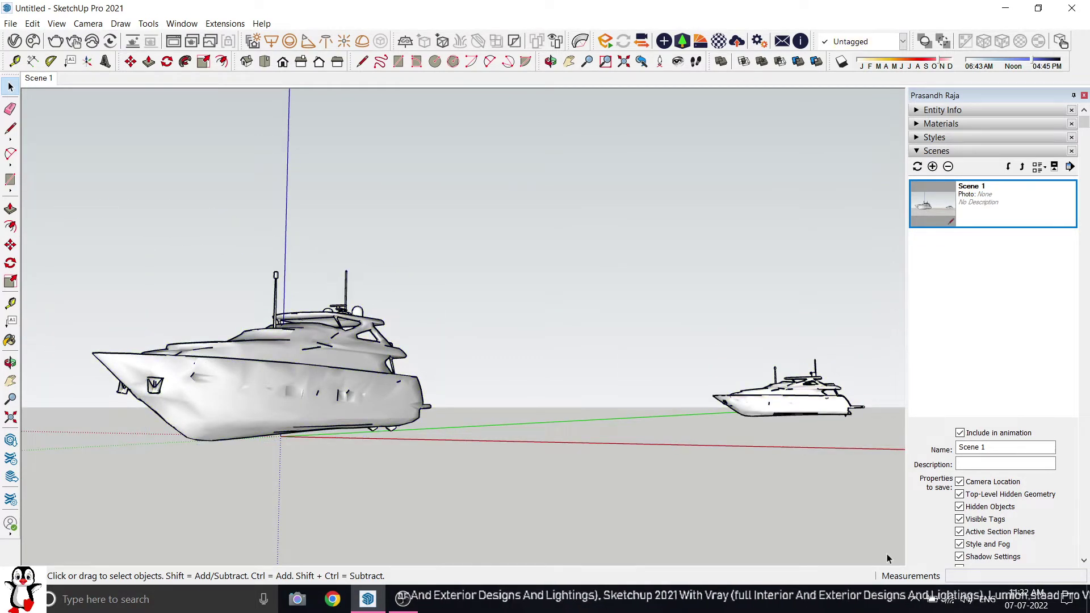
left_click_drag(880, 535, 118, 246)
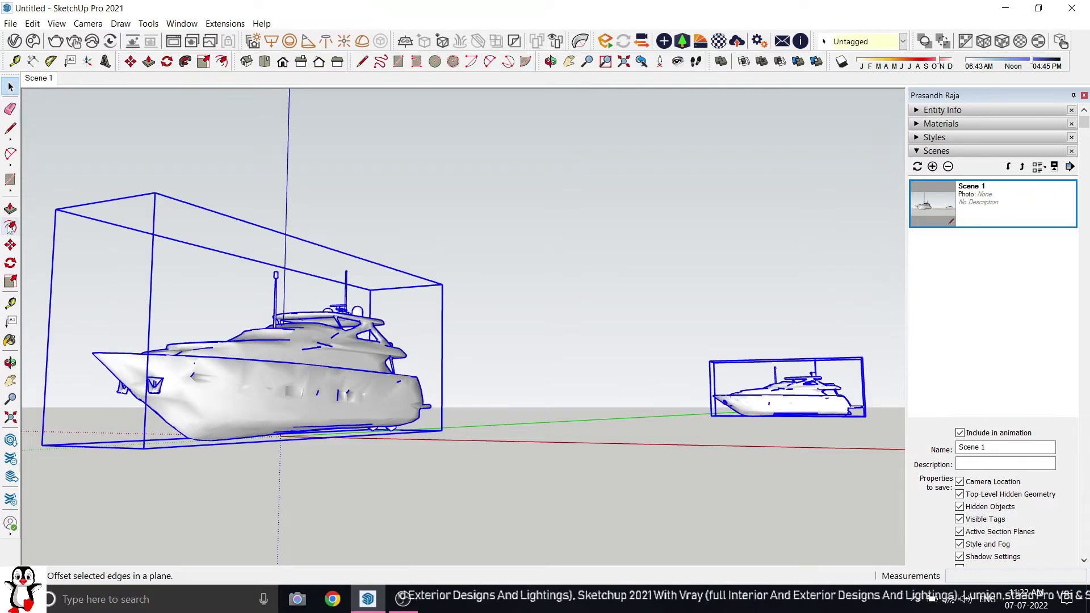
left_click(10, 246)
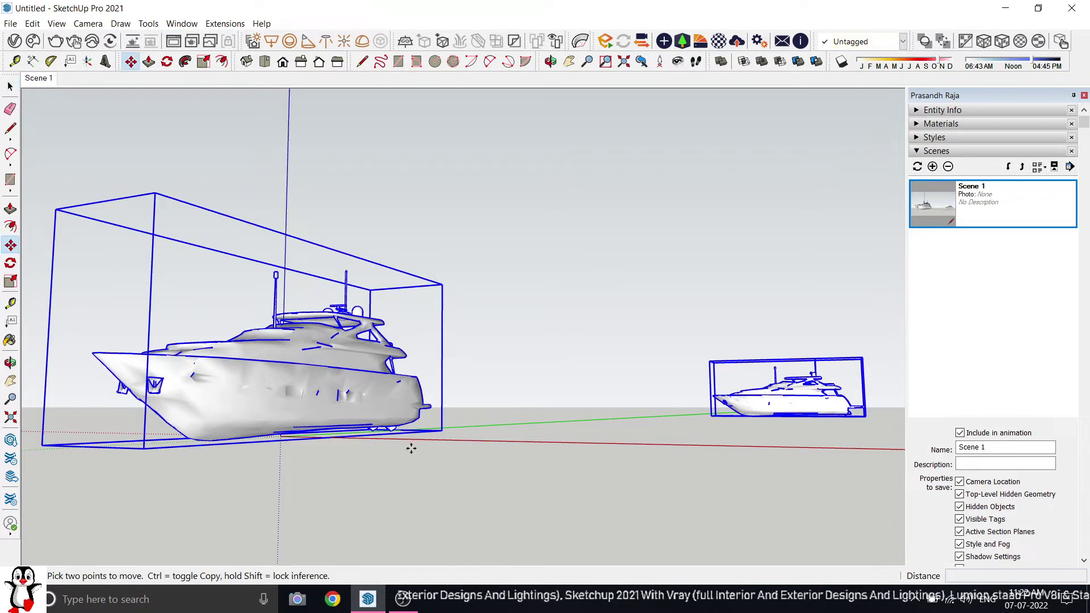
left_click(441, 432)
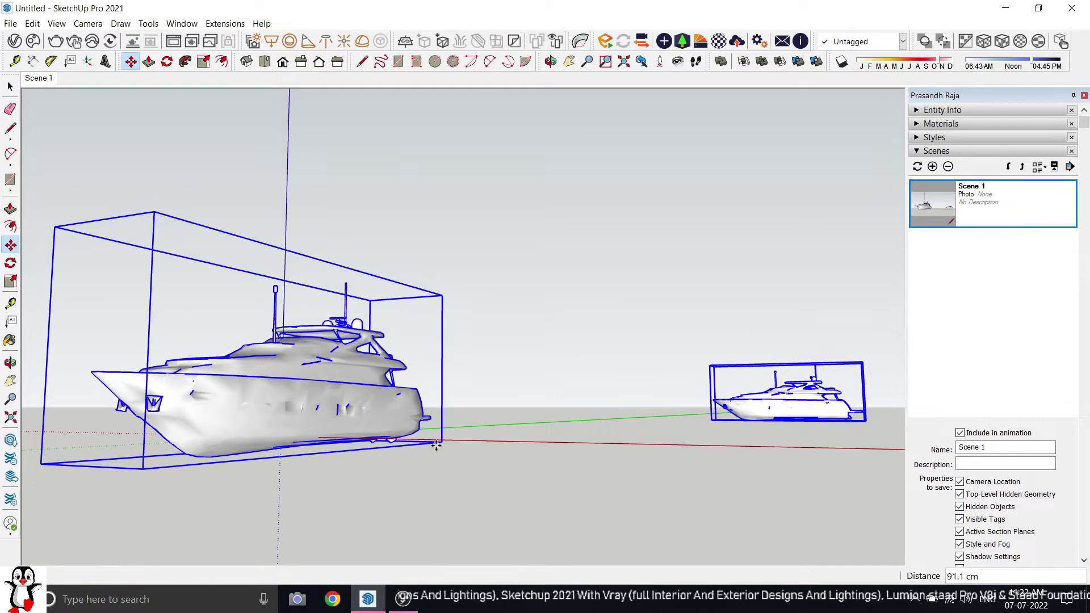
key("space")
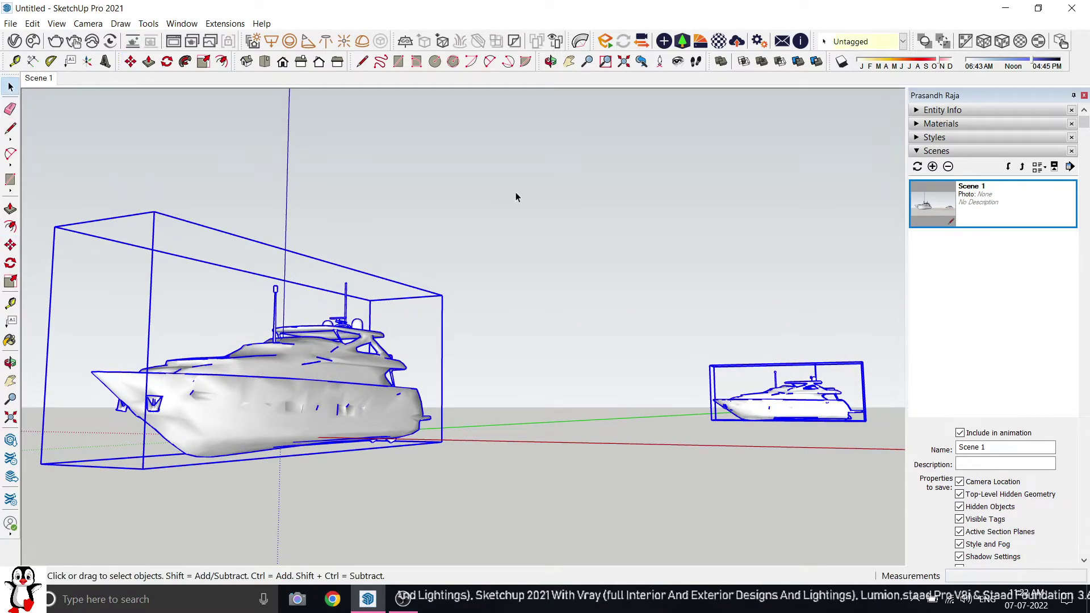
left_click(516, 196)
Update Scene 1 with the current view after lowering the yachts.
right_click(931, 193)
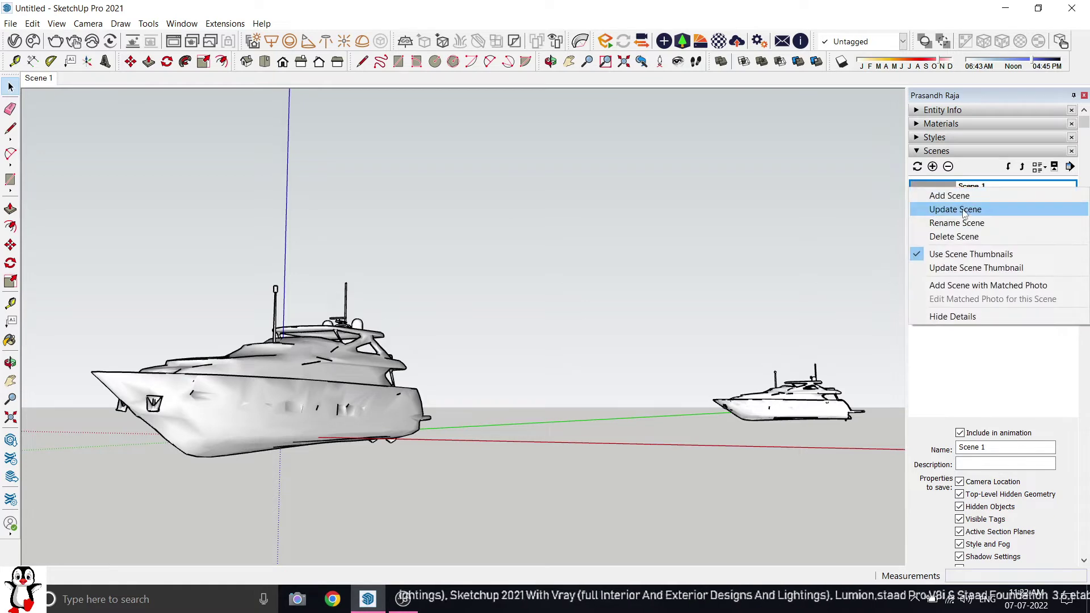
left_click(954, 207)
left_click(511, 359)
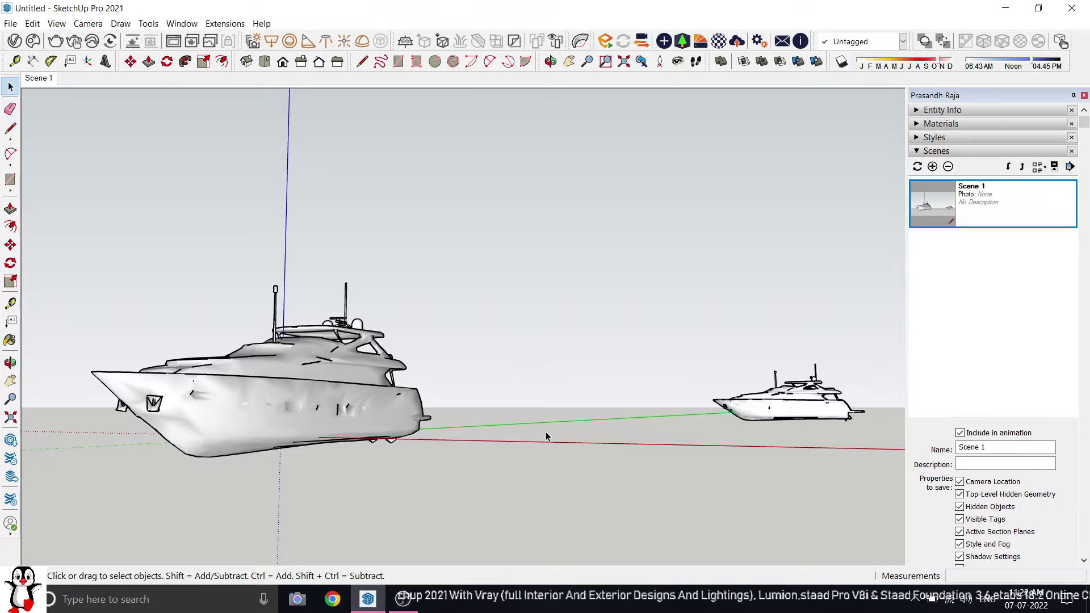
left_click(319, 371)
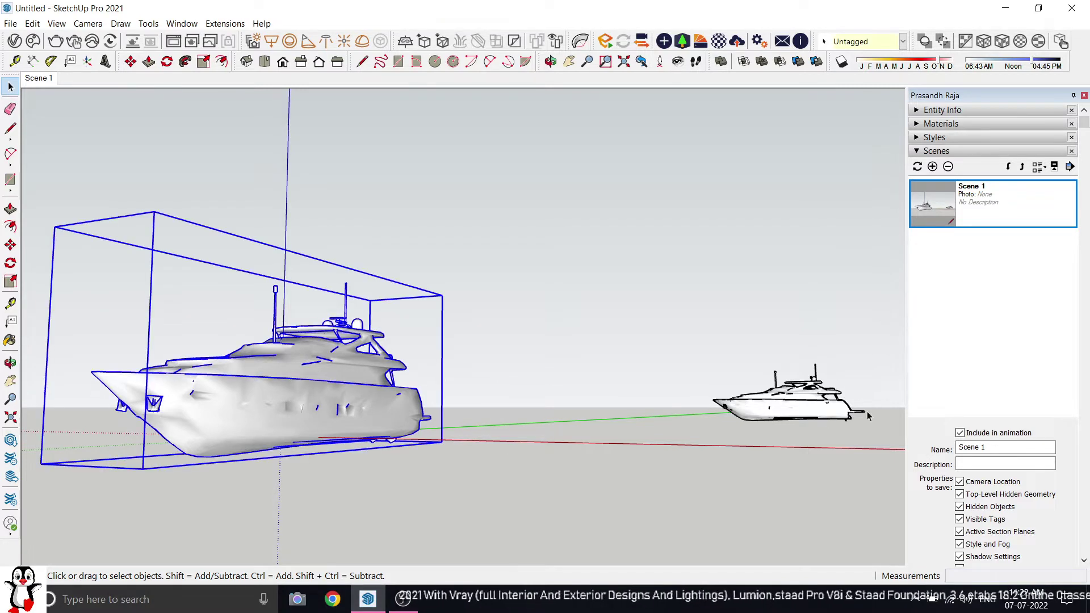
left_click(797, 413)
left_click(309, 410)
left_click(748, 413)
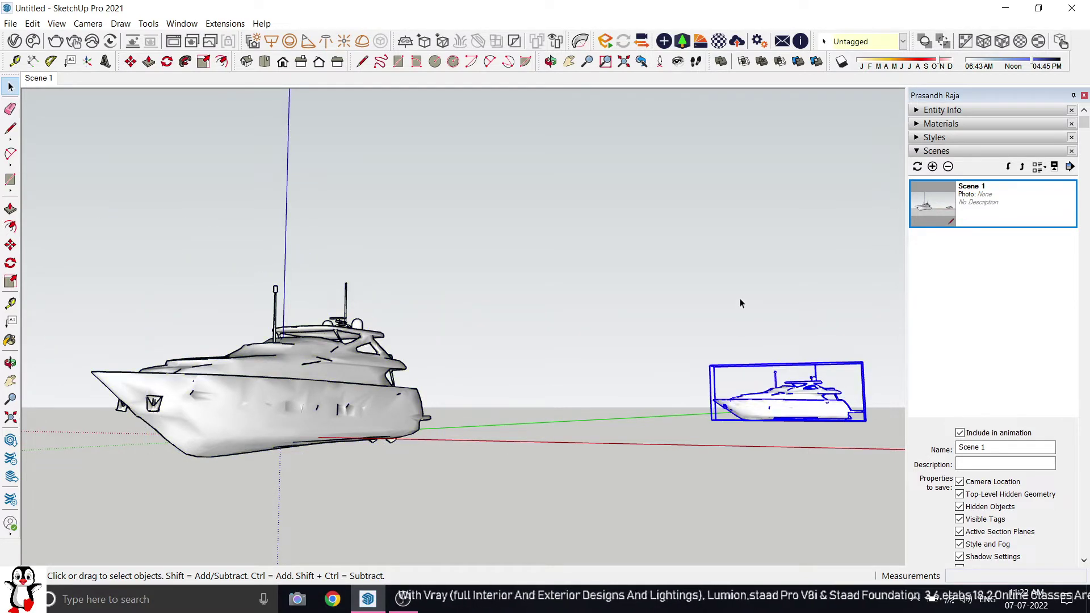
left_click(740, 300)
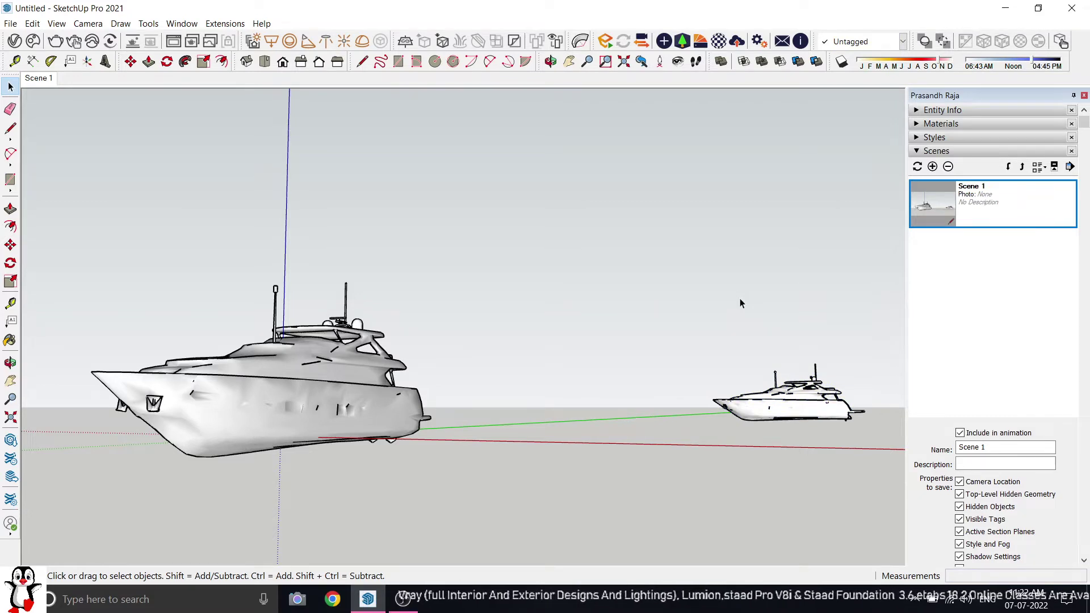
In the top view, draw a ground rectangle of about 59673 by 44548 cm enclosing both yachts.
left_click(264, 62)
scroll(347, 270, "down", 5)
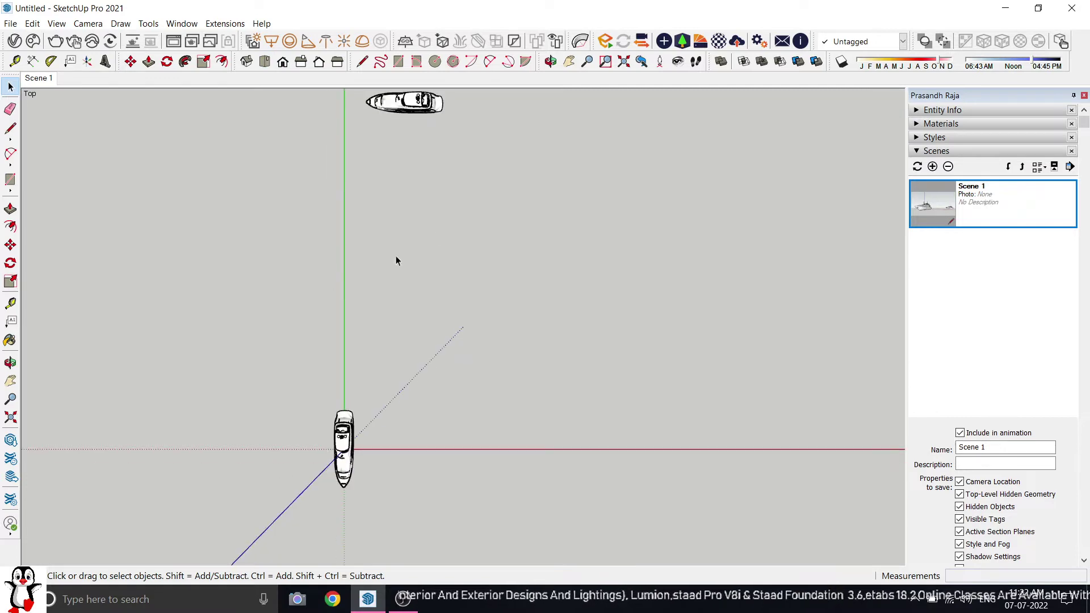
left_click(11, 179)
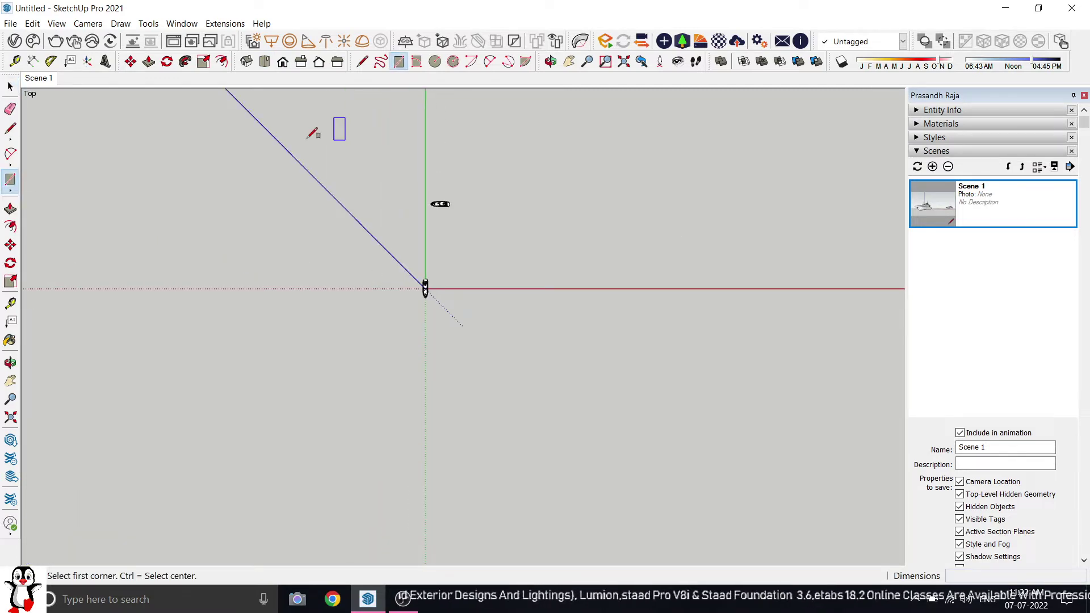
left_click(203, 121)
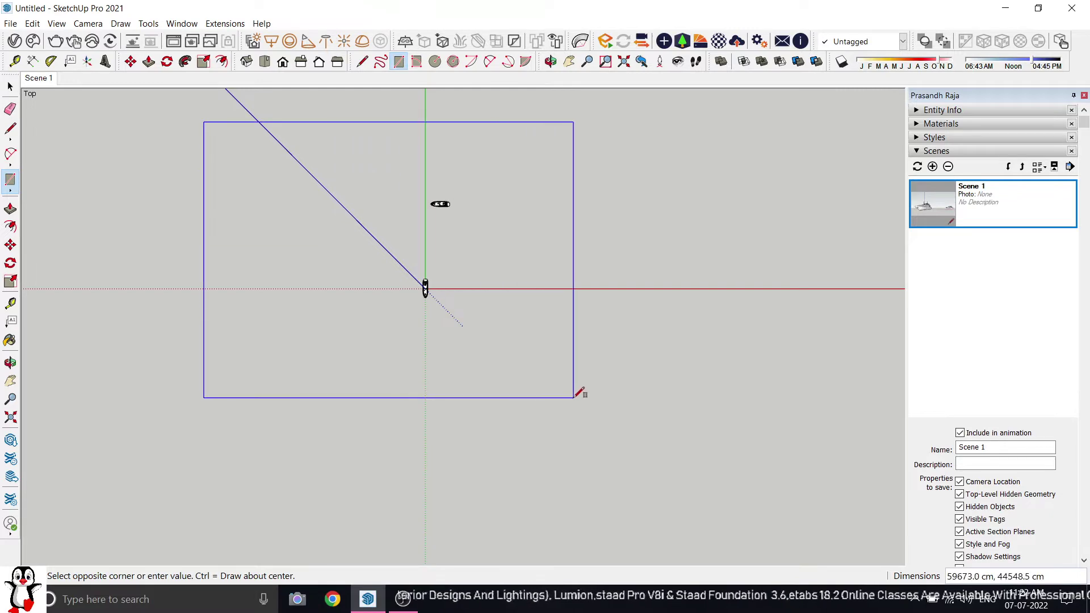
left_click(574, 397)
key("space")
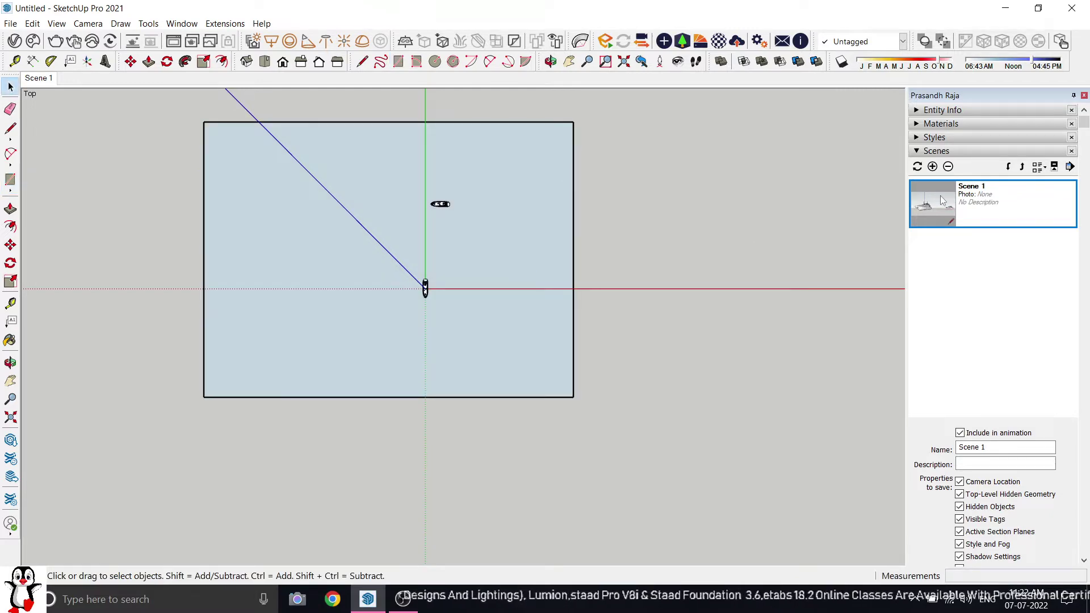
Recall Scene 1 and examine the rectangle under the yachts from the horizon and from higher up.
left_click(941, 198)
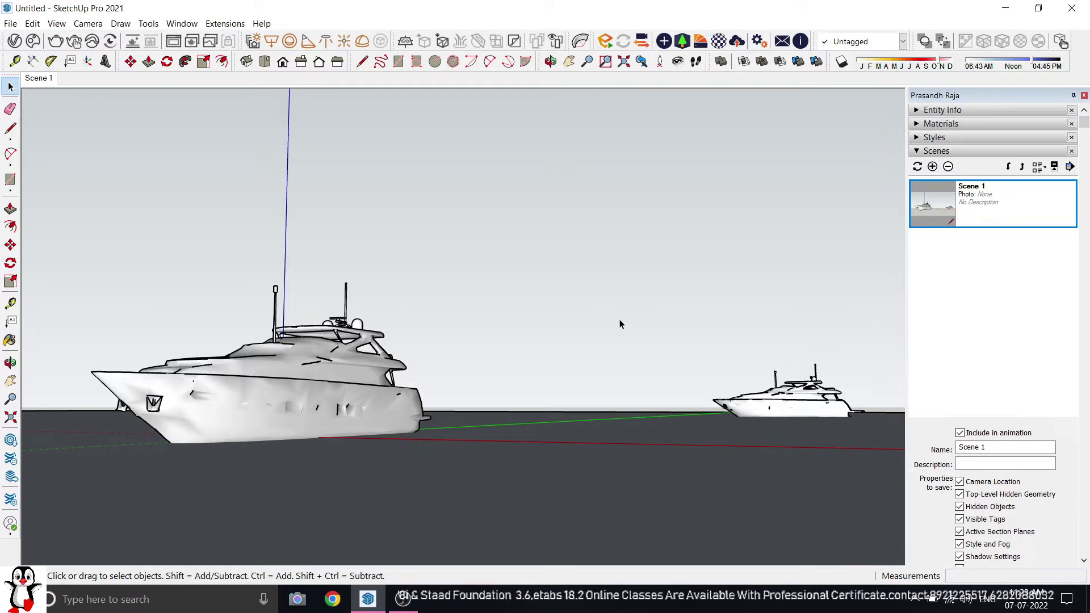
scroll(608, 324, "down", 6)
middle_click_drag(579, 358, 591, 372)
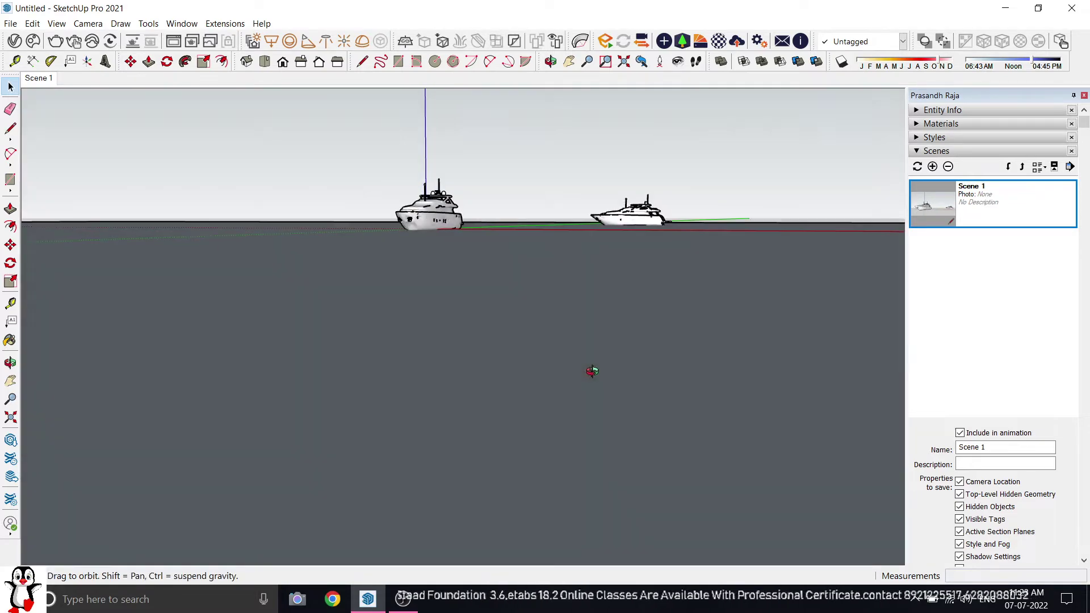
scroll(564, 286, "down", 1)
scroll(568, 295, "down", 2)
middle_click_drag(577, 306, 568, 426)
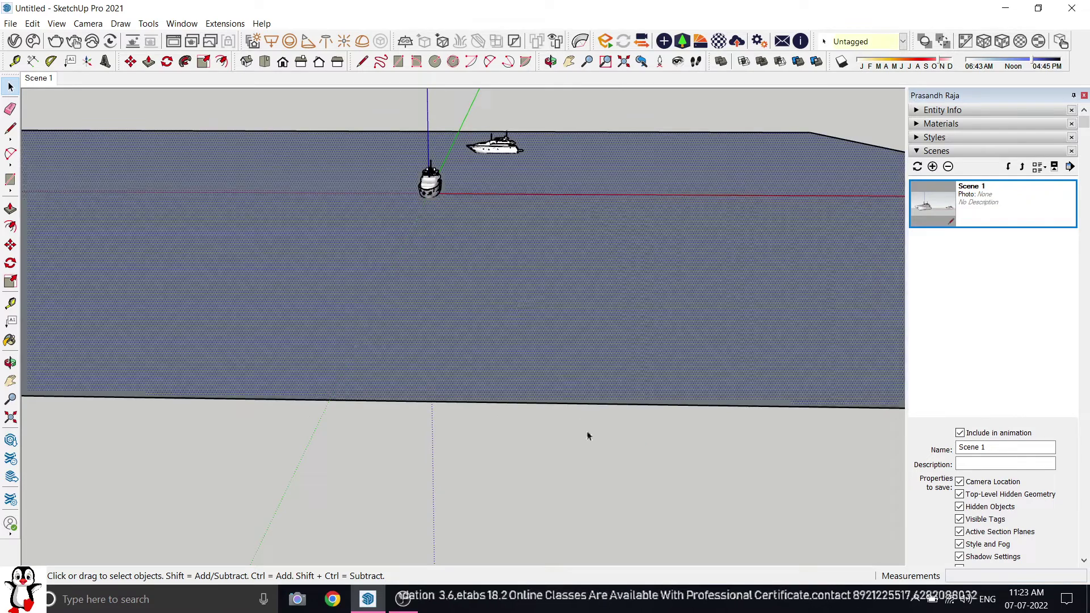
Examine the near and far edges of the ground rectangle and their distance from the two yachts.
left_click(360, 401)
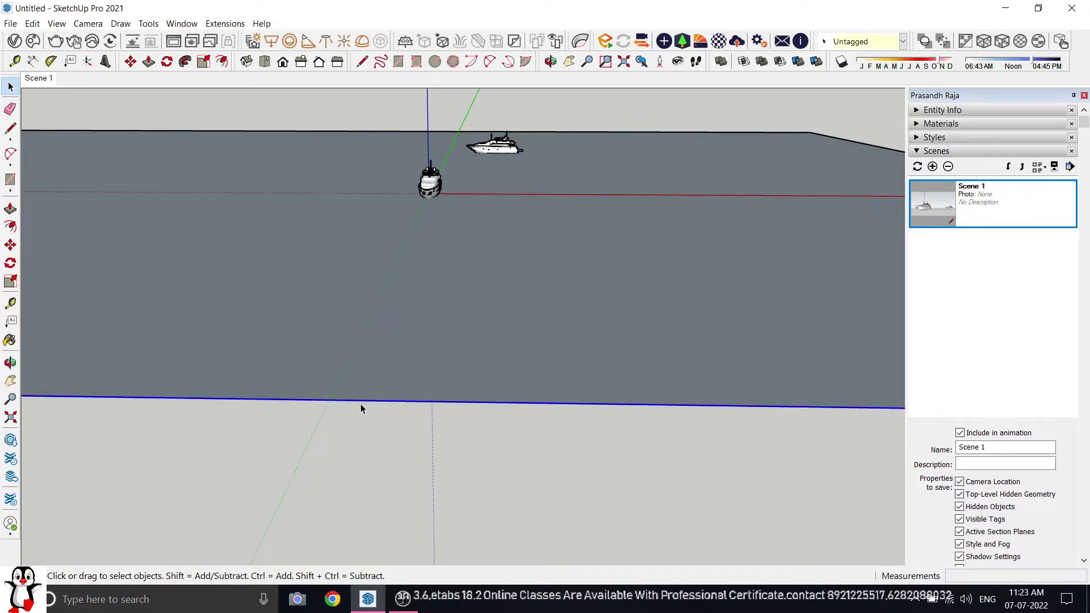
scroll(591, 278, "up", 3)
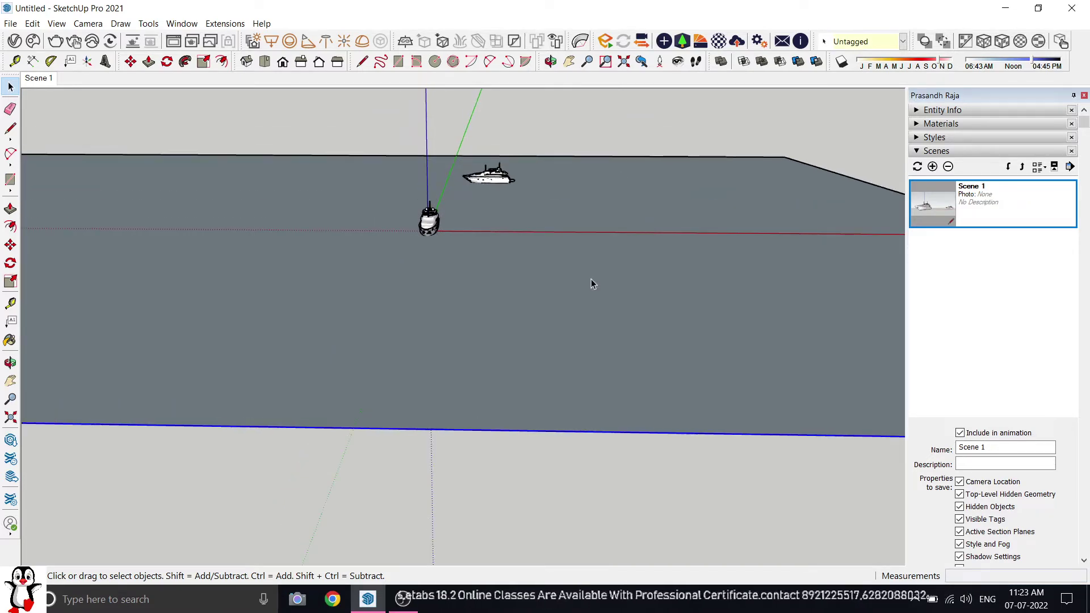
scroll(484, 156, "up", 2)
left_click(480, 158)
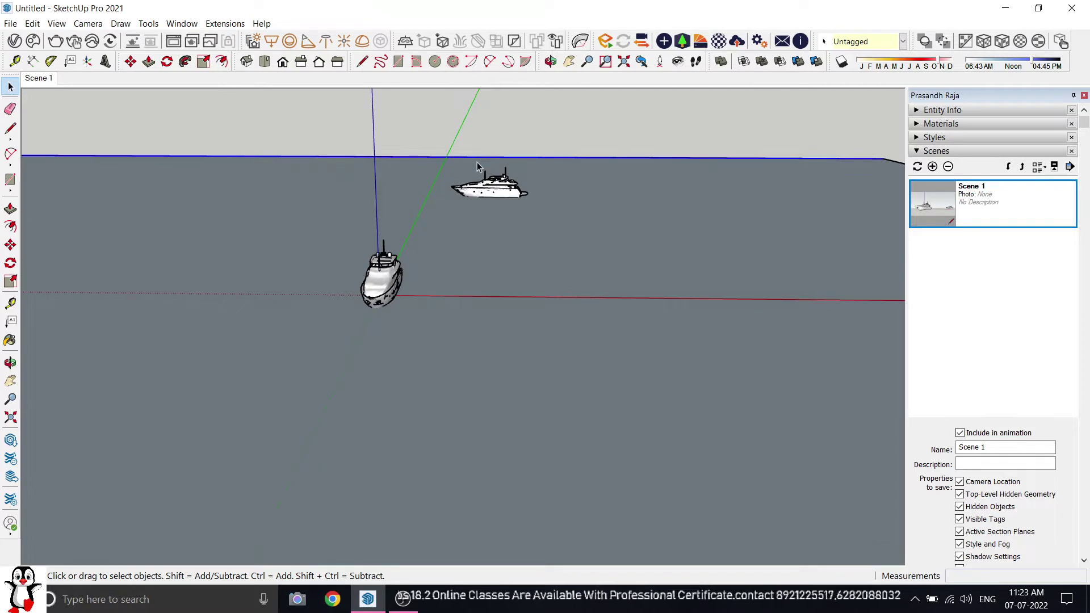
left_click(533, 132)
scroll(533, 139, "down", 3)
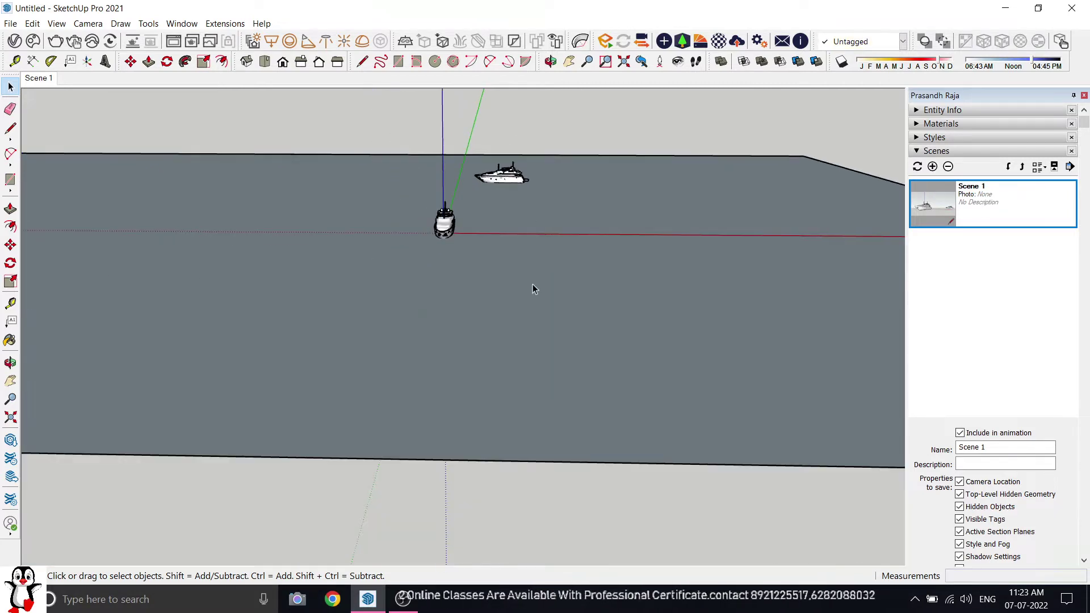
left_click(518, 462)
left_click(517, 475)
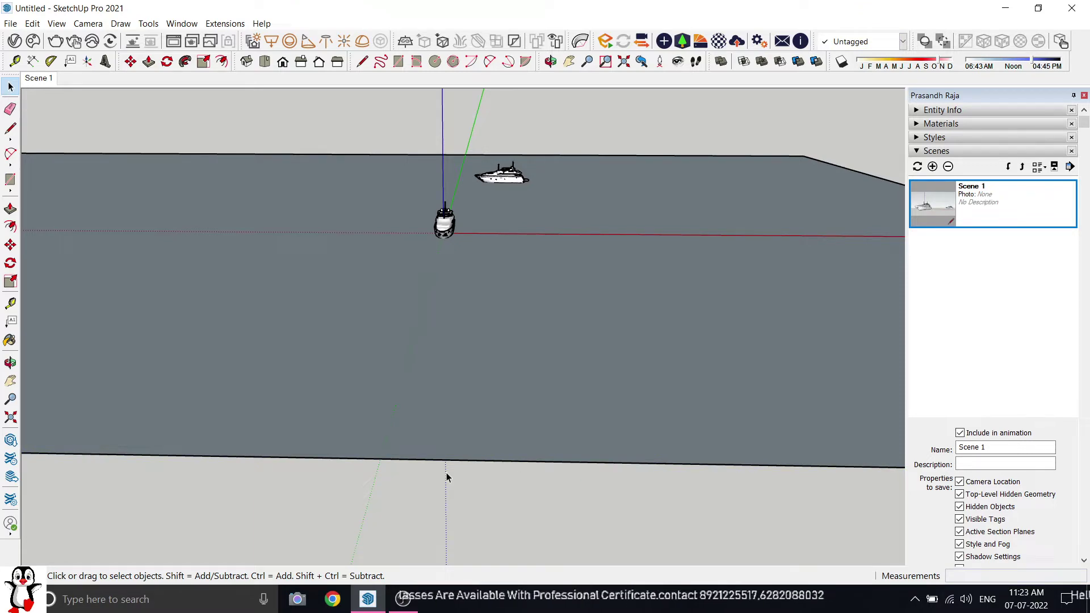
left_click_drag(433, 494, 540, 516)
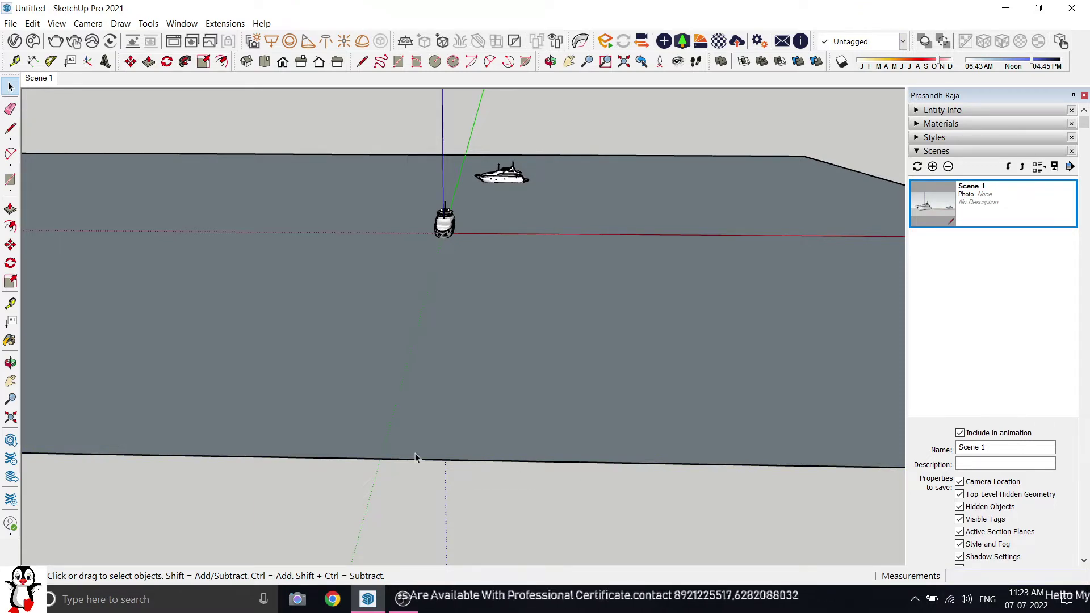
left_click(380, 437)
left_click(559, 111)
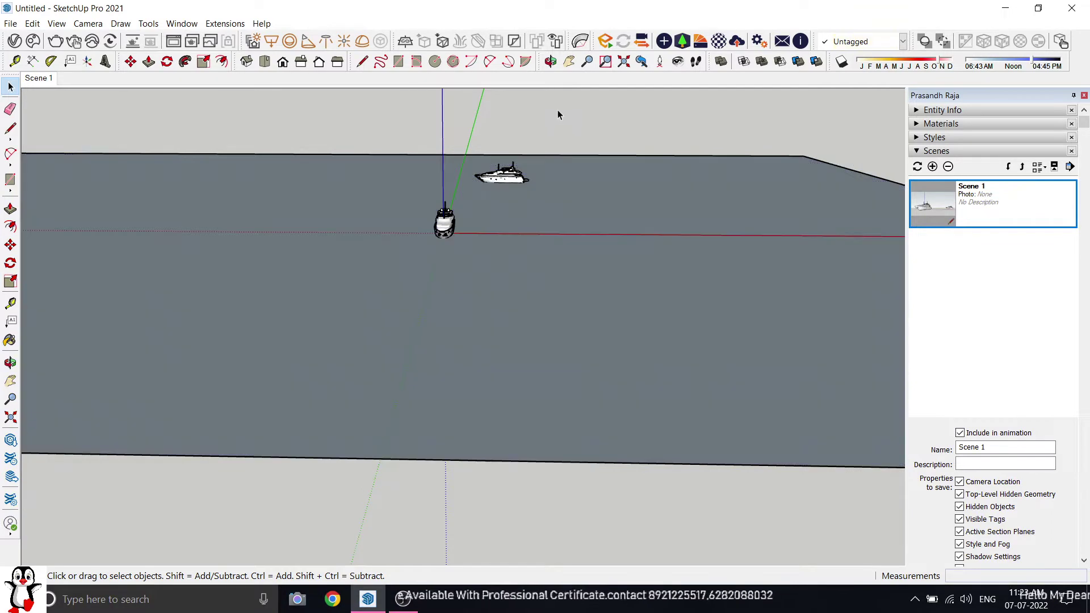
scroll(464, 159, "up", 4)
left_click(473, 155)
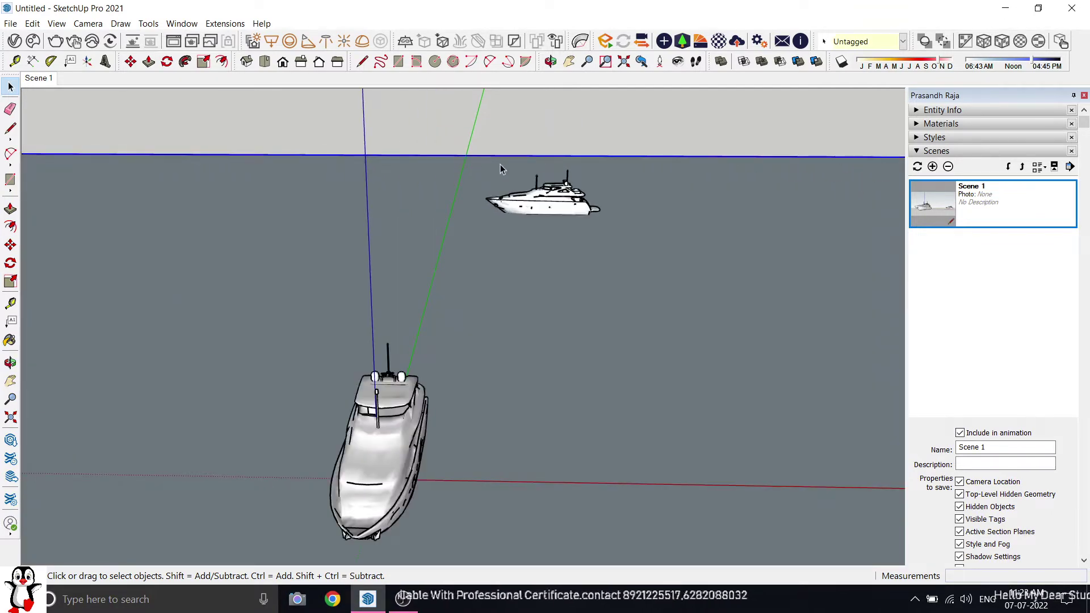
scroll(587, 191, "down", 4)
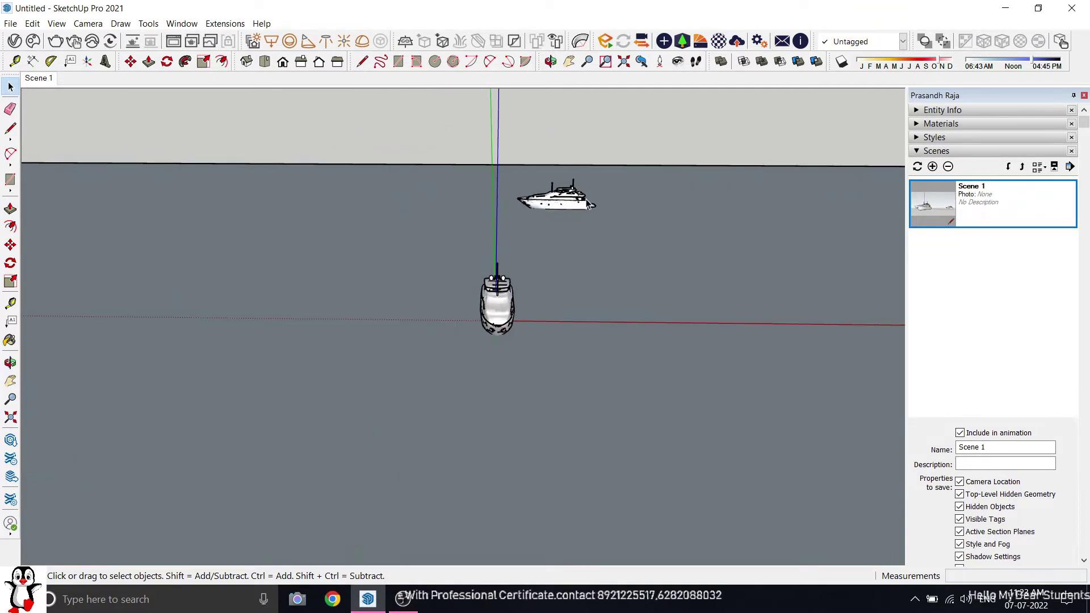
scroll(553, 248, "down", 2)
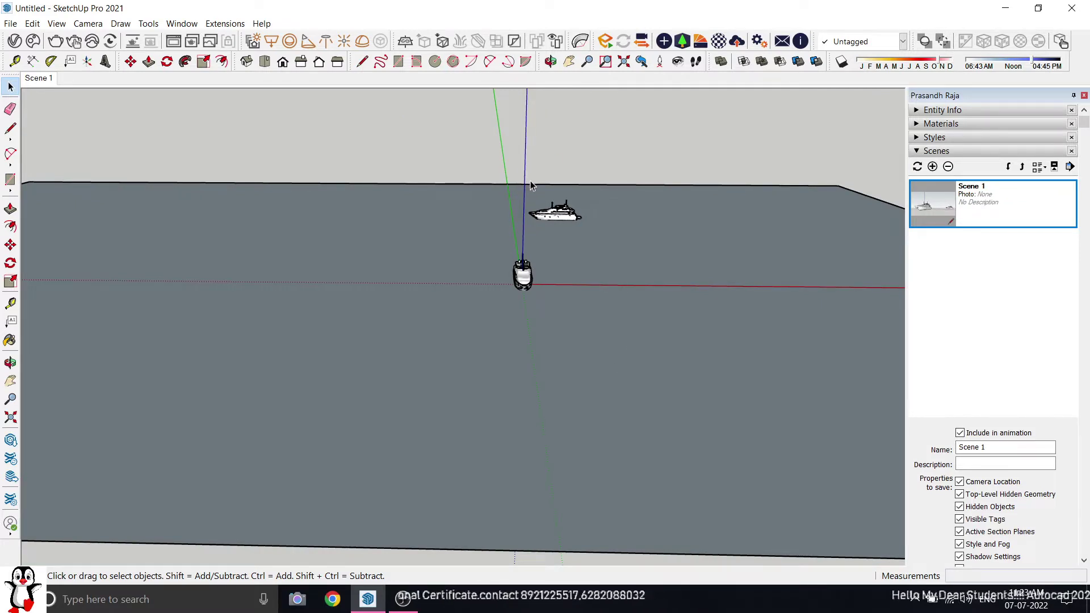
scroll(492, 264, "down", 4)
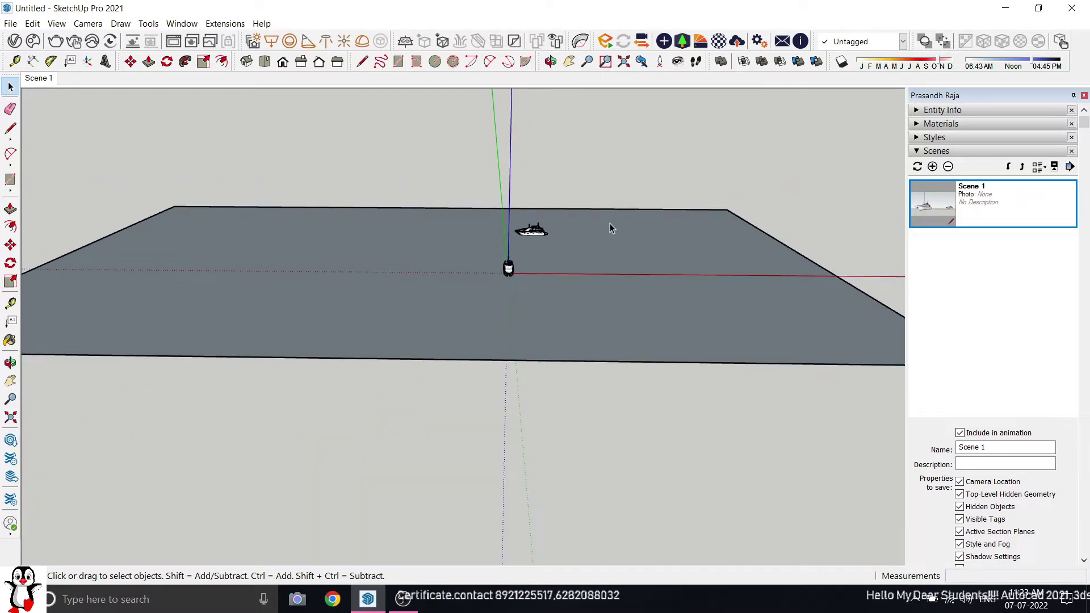
scroll(609, 224, "up", 2)
scroll(523, 286, "up", 2)
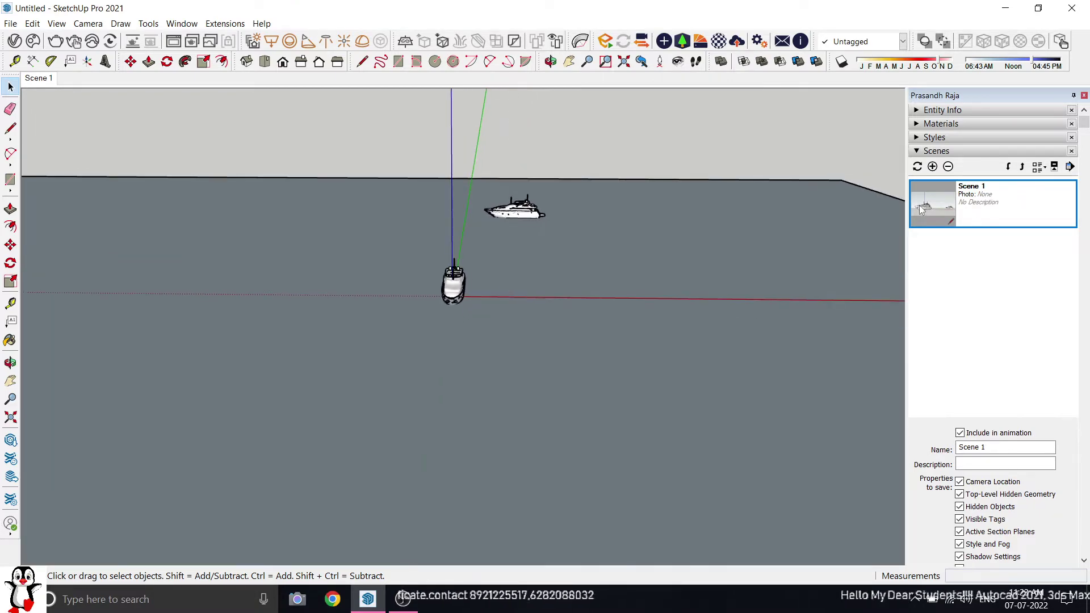
Recall Scene 1 and examine how far the ground rectangle reaches toward the horizon, near the yachts and from farther above.
double_click(921, 209)
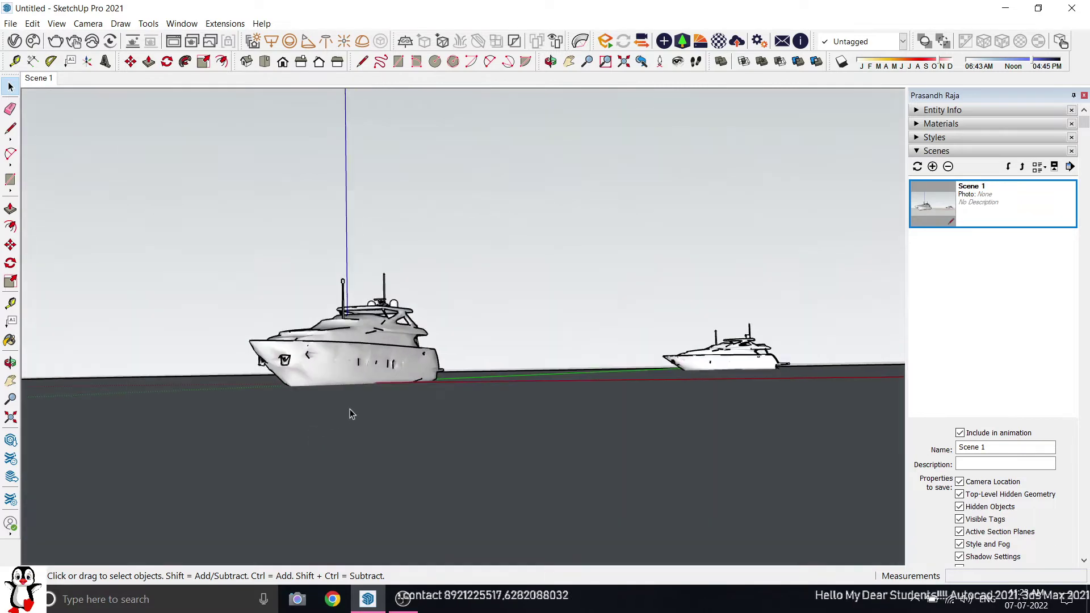
scroll(461, 418, "up", 2)
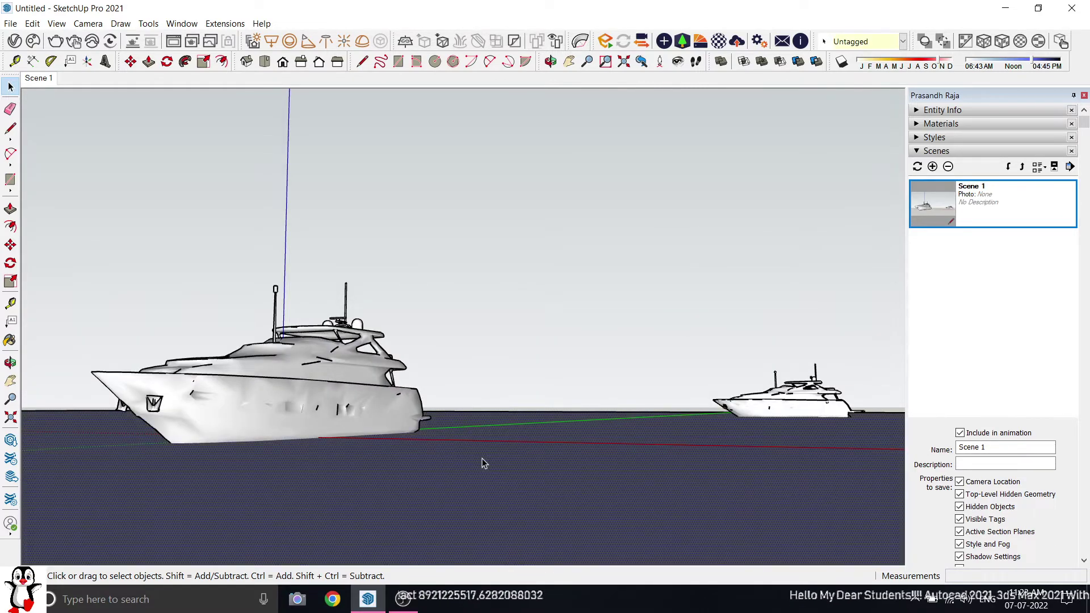
middle_click_drag(632, 352, 601, 334)
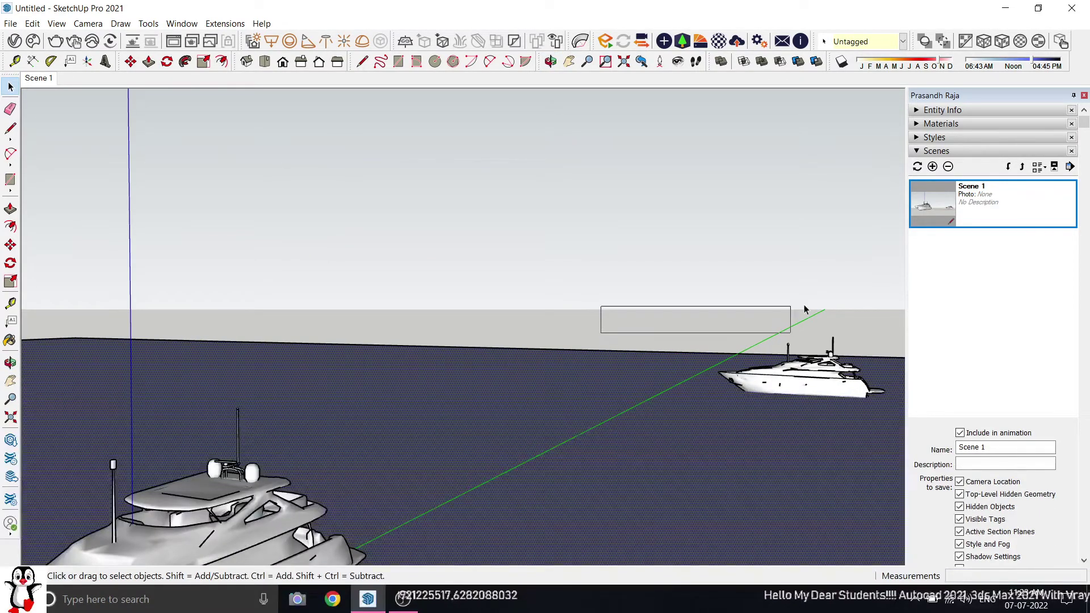
left_click_drag(805, 309, 826, 301)
left_click_drag(601, 333, 774, 308)
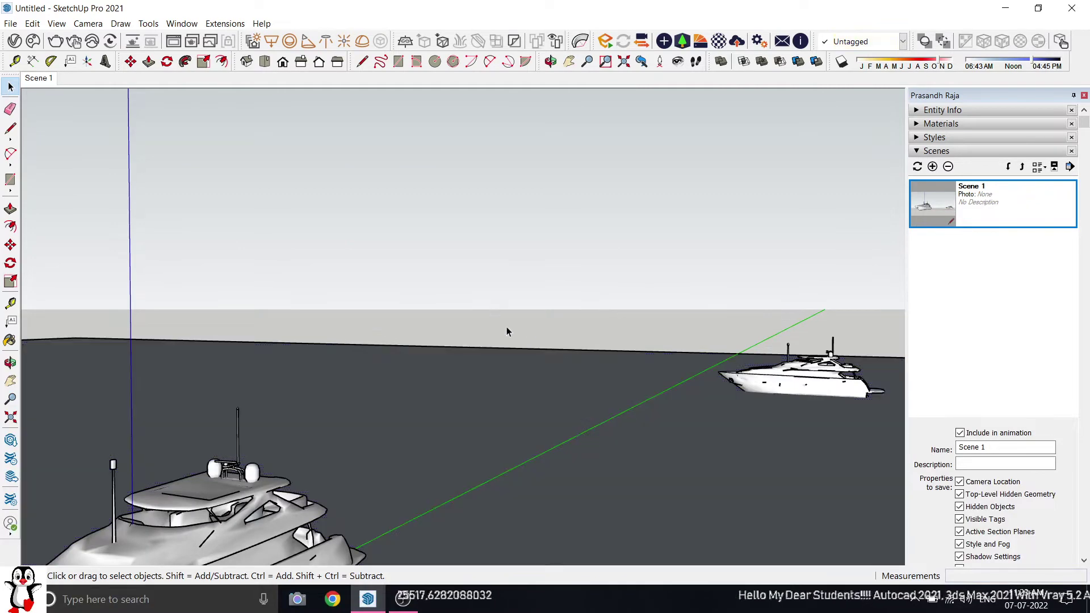
left_click_drag(700, 306, 701, 305)
scroll(534, 296, "down", 3)
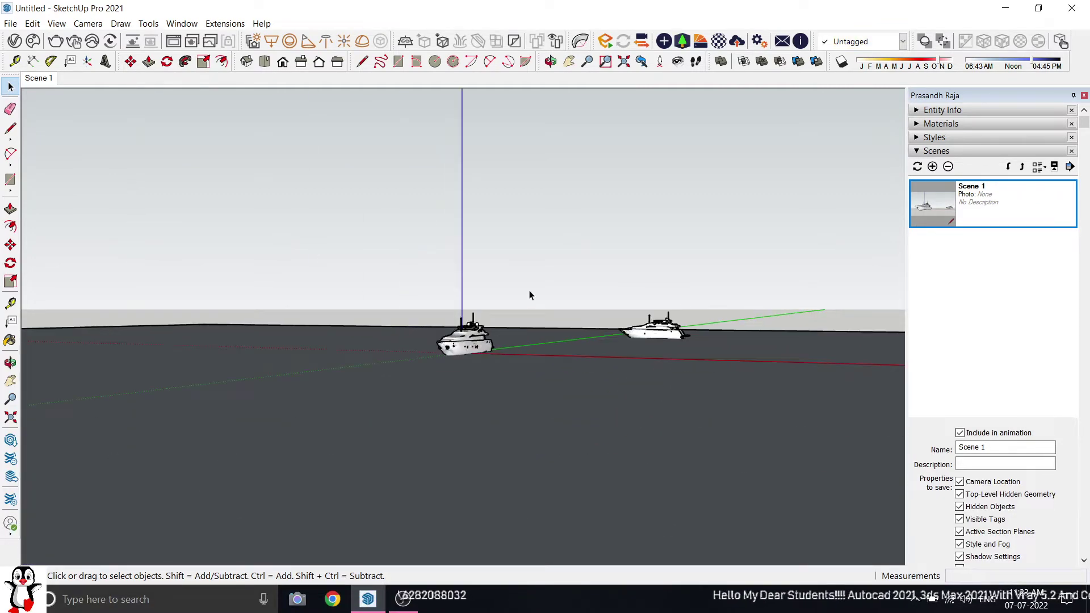
scroll(529, 290, "down", 4)
middle_click_drag(530, 291, 331, 335)
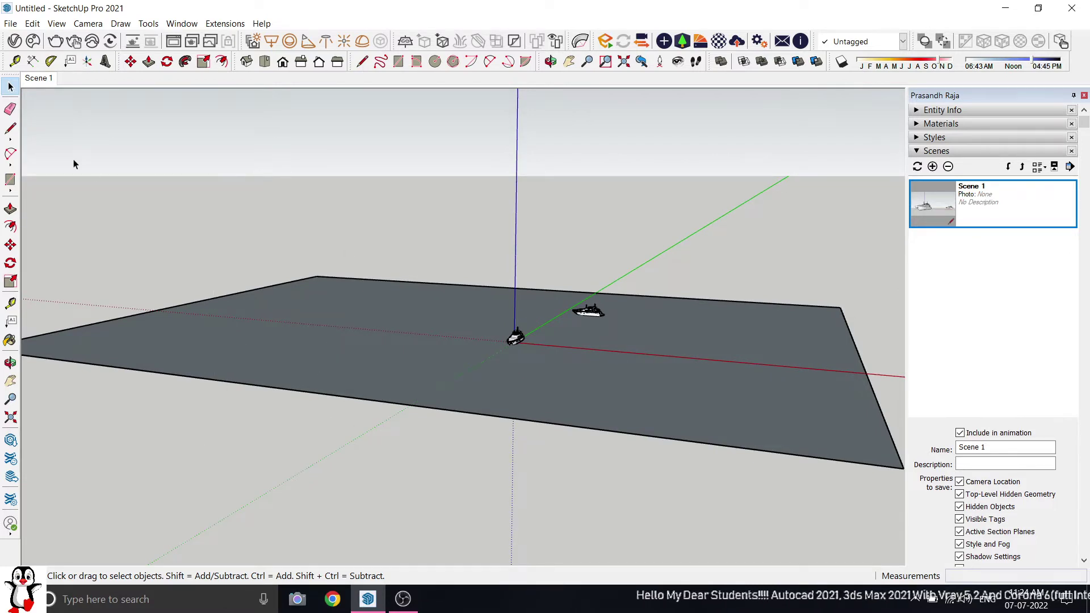
scroll(545, 290, "down", 5)
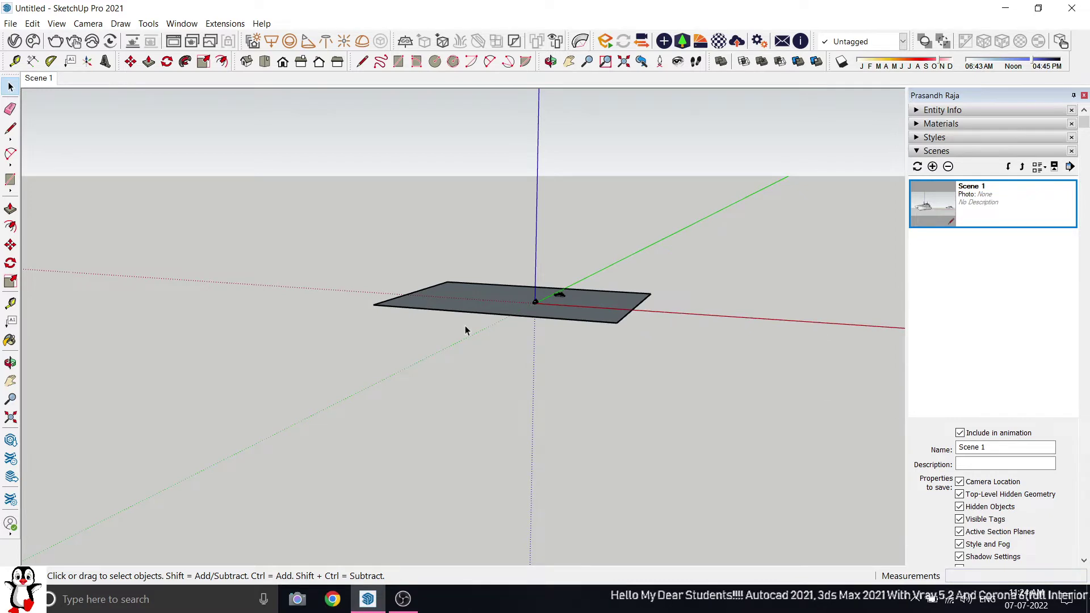
scroll(640, 275, "up", 5)
scroll(398, 358, "down", 2)
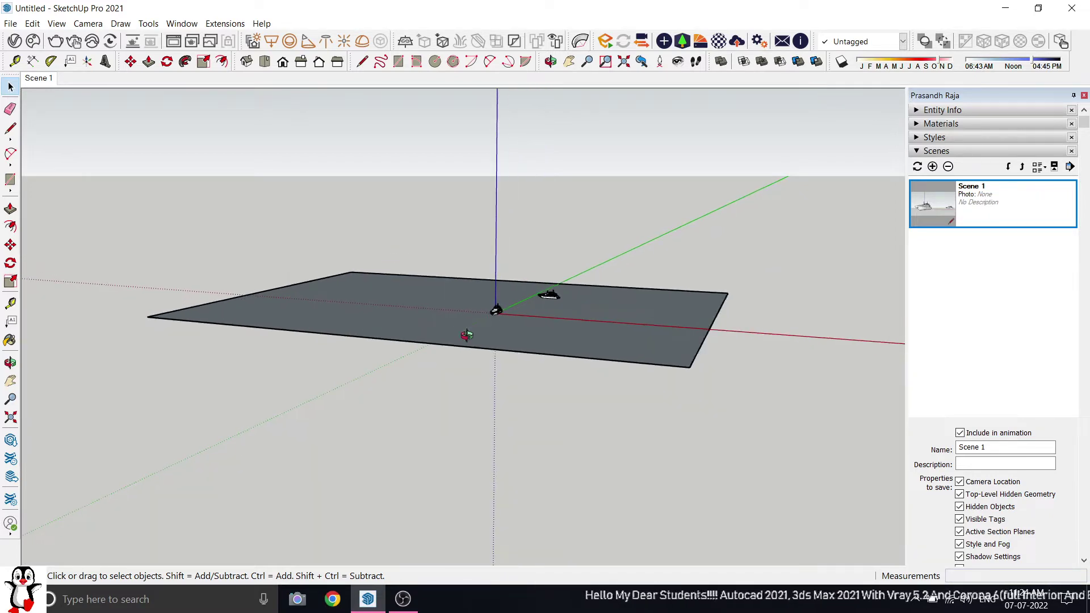
middle_click_drag(466, 335, 320, 414)
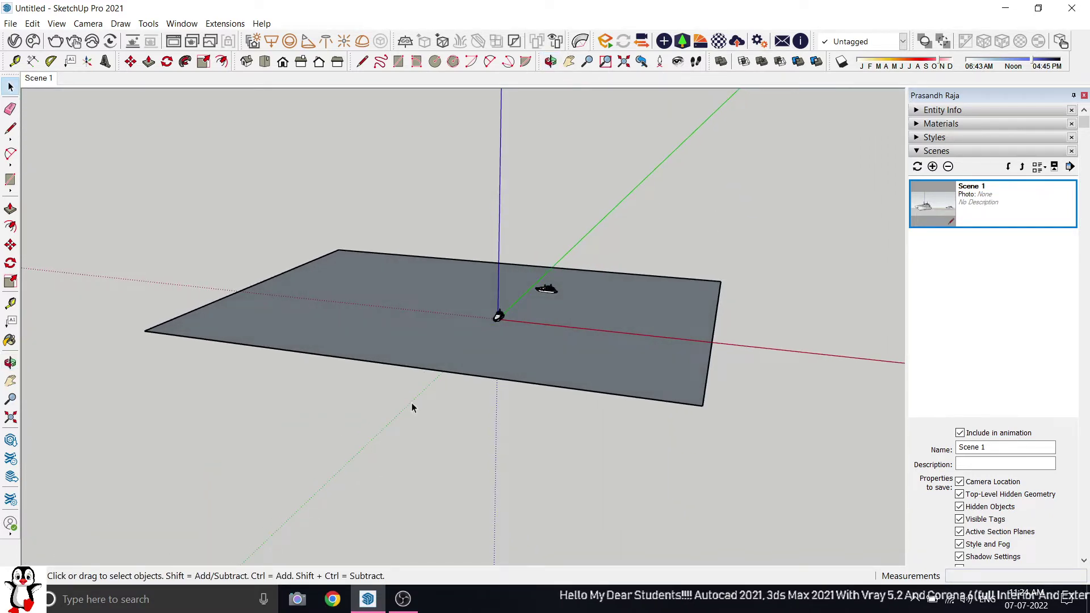
Delete the ground rectangle, including its face and all remaining edges, leaving only the two yachts.
left_click_drag(138, 161, 140, 159)
key("Delete")
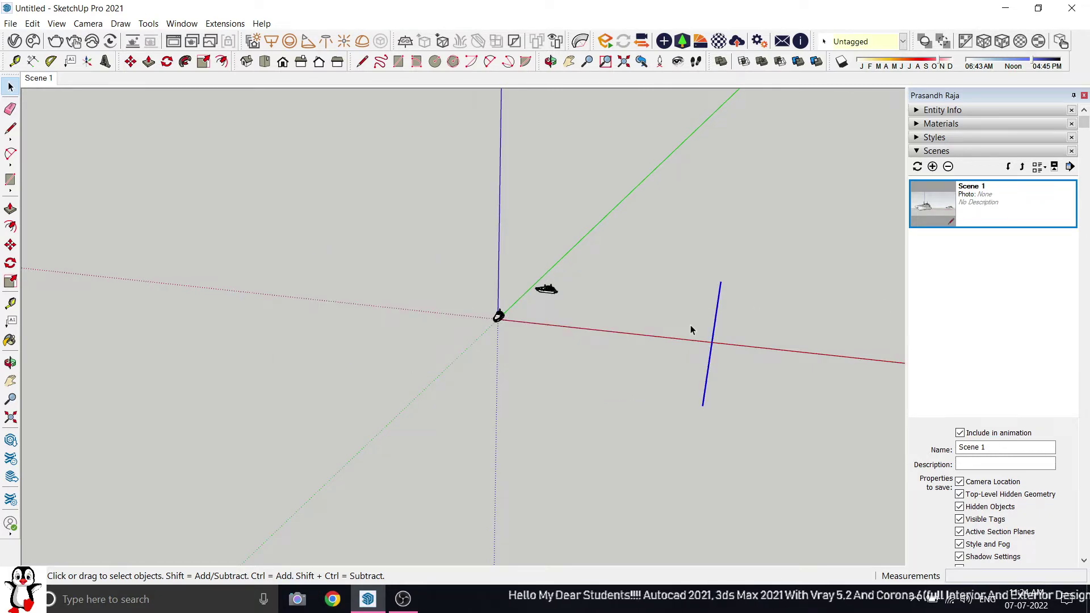
key("Delete")
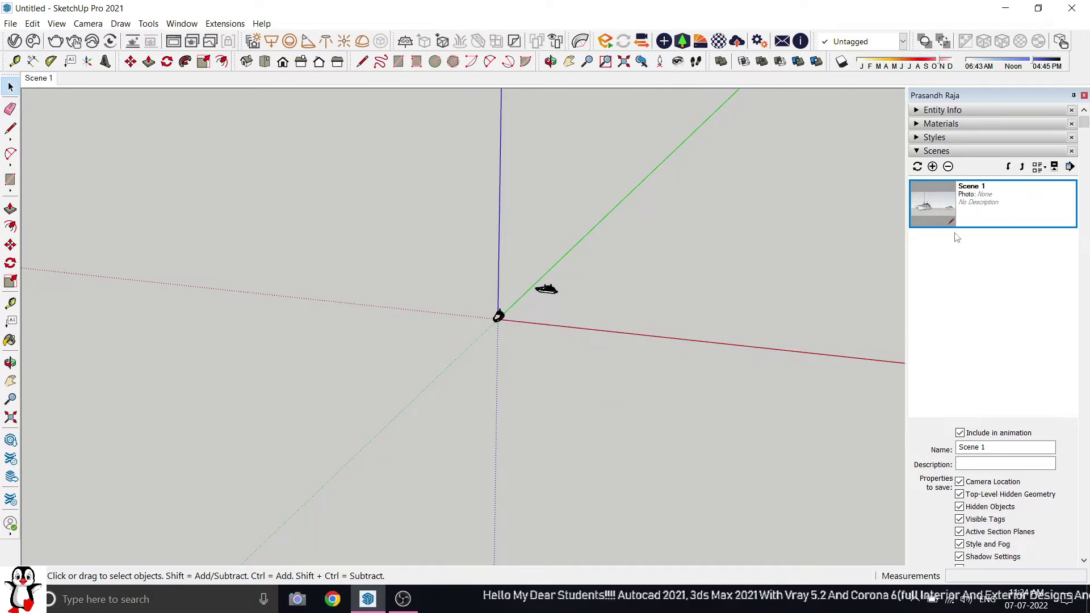
Recall Scene 1 and place a V-Ray infinite plane on the red axis beside the near yacht.
left_click(927, 202)
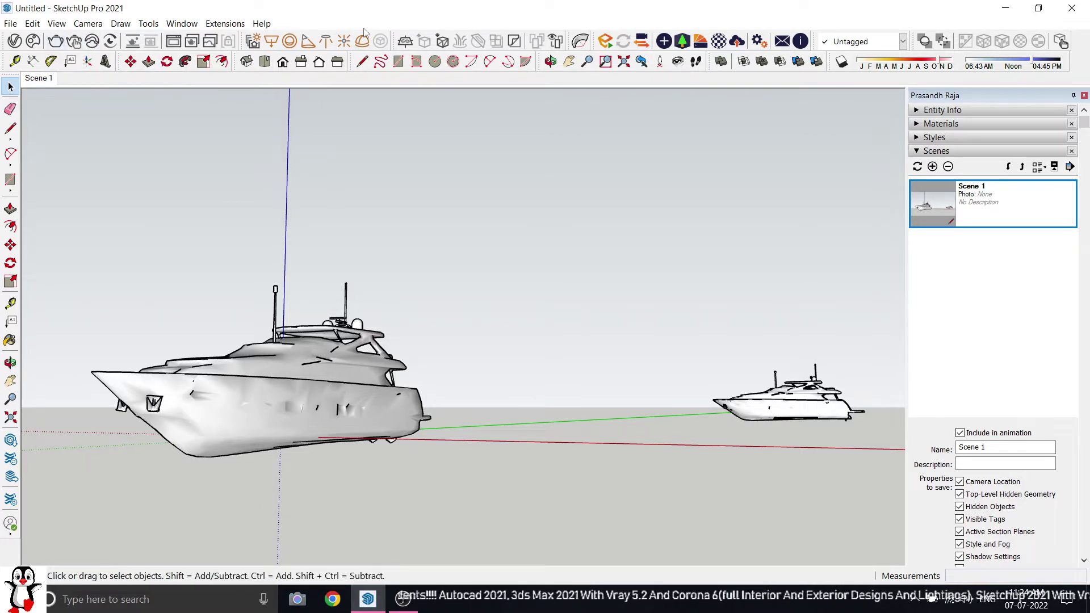
left_click(405, 42)
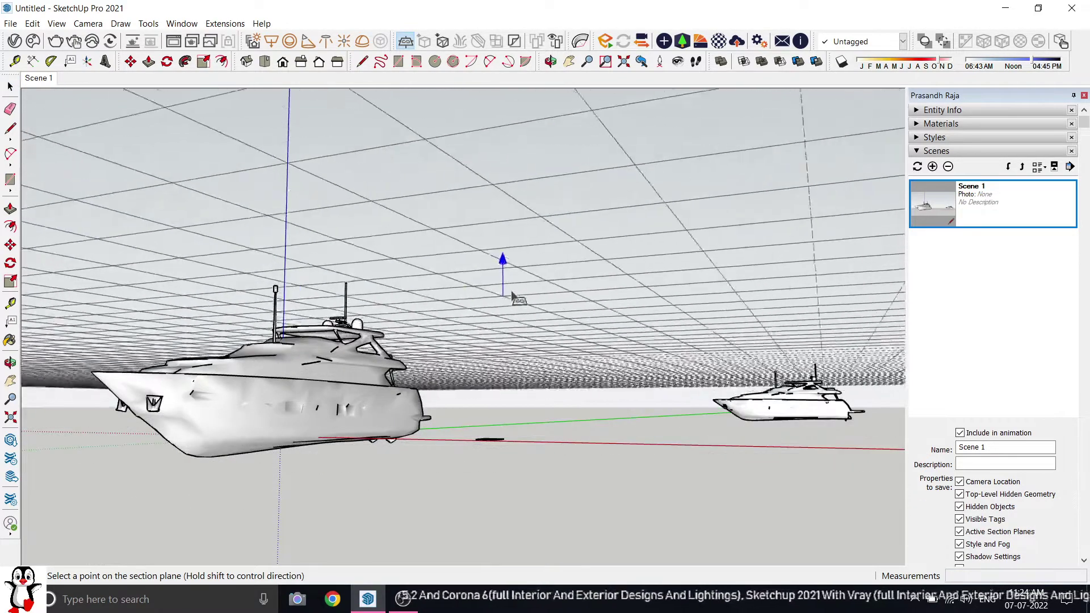
key("space")
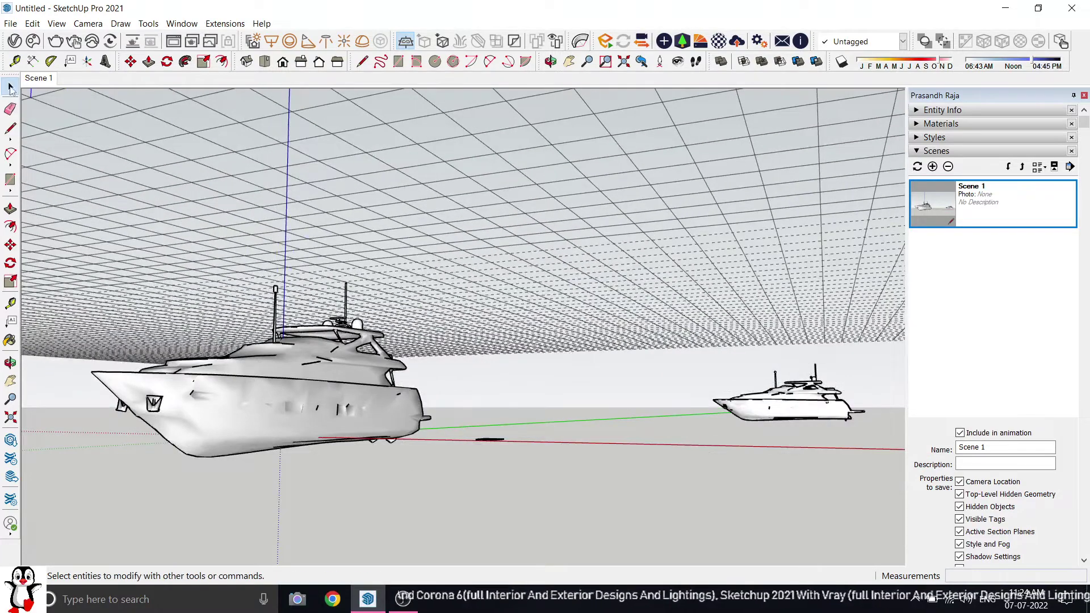
Examine the infinite plane's symbol beside the near yacht, from above and up close.
scroll(560, 413, "down", 3)
middle_click_drag(545, 391, 497, 488)
scroll(497, 488, "up", 2)
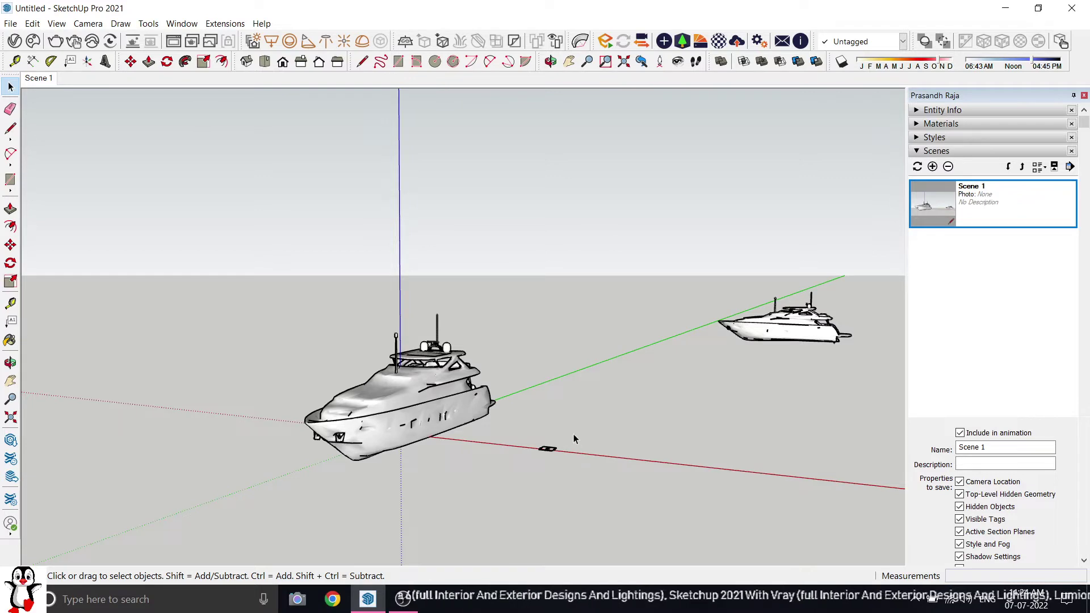
left_click_drag(208, 283, 237, 413)
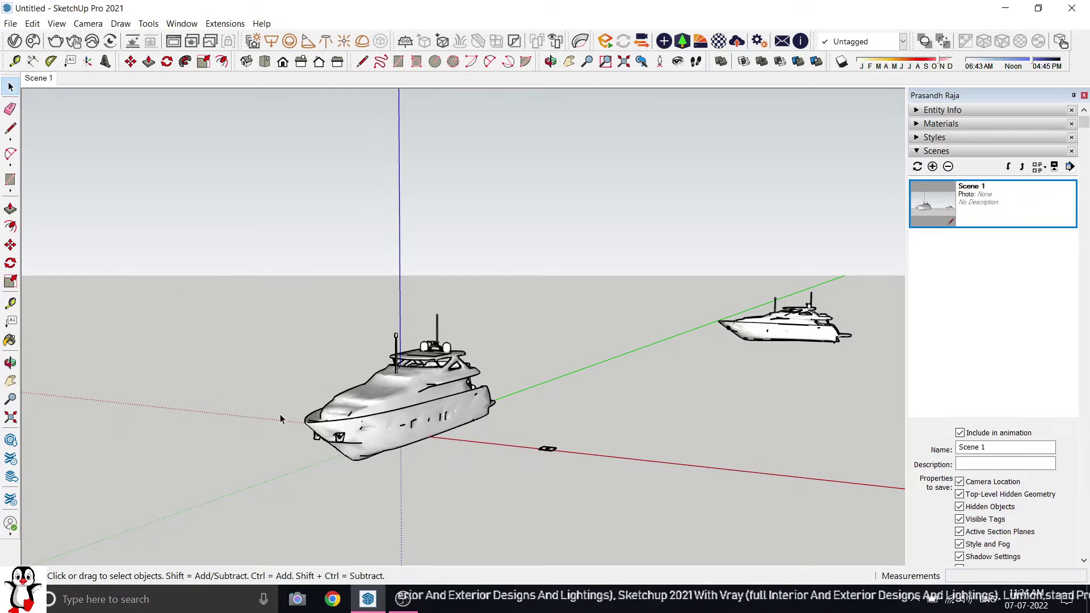
left_click(547, 449)
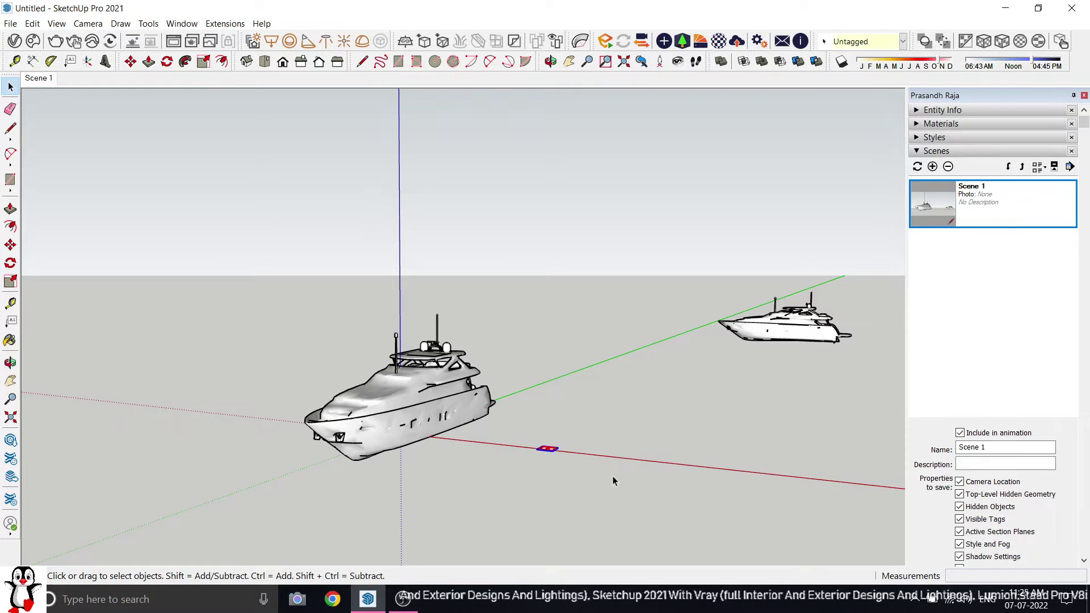
left_click(567, 479)
scroll(562, 471, "up", 6)
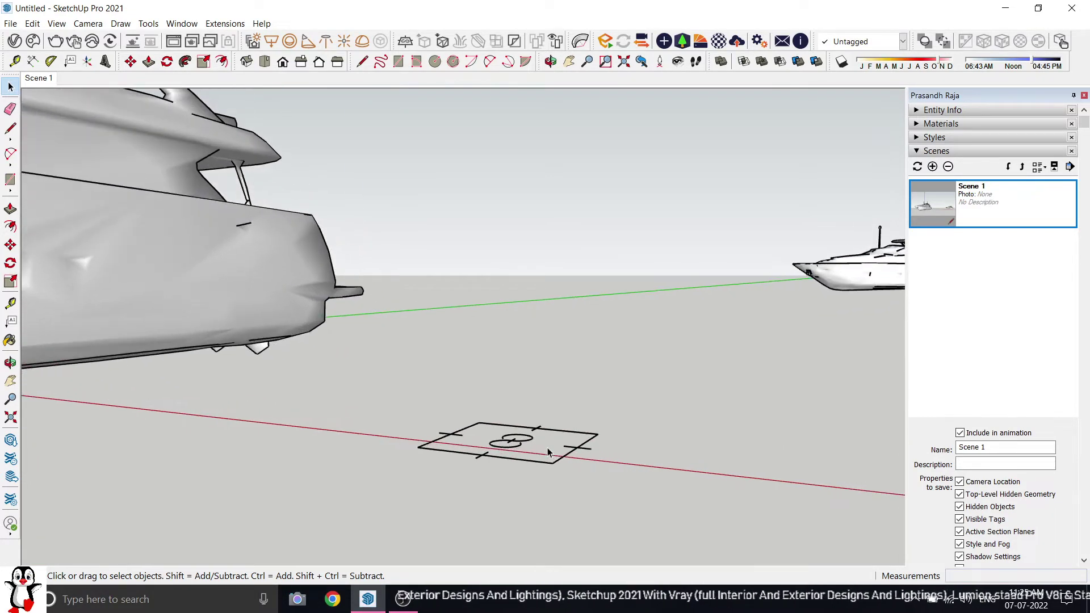
middle_click_drag(548, 452, 543, 462)
scroll(523, 392, "down", 4)
scroll(509, 519, "up", 4)
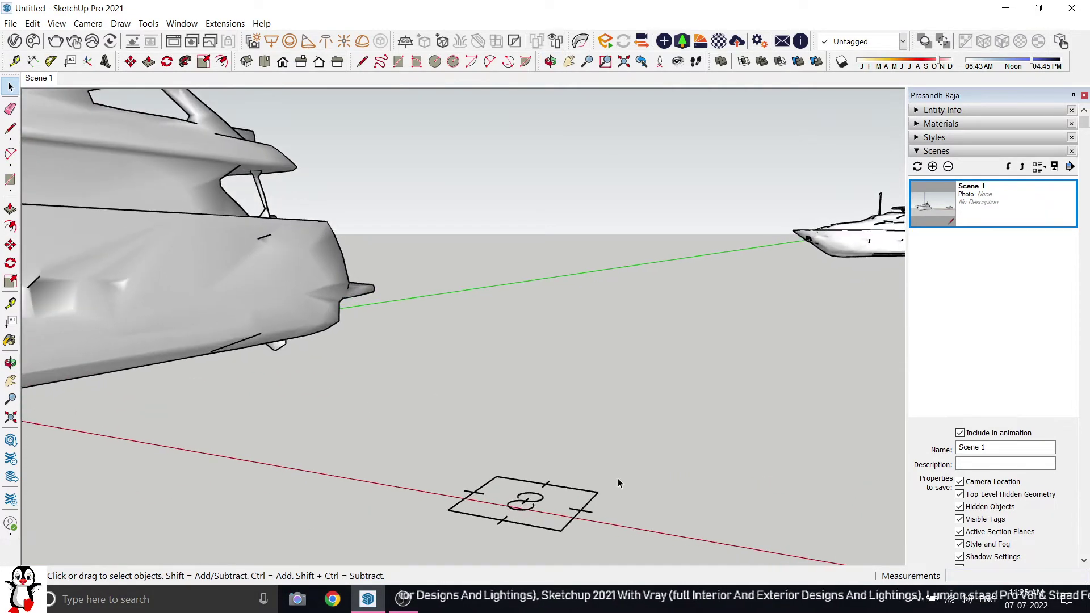
scroll(417, 379, "down", 3)
scroll(523, 494, "up", 3)
scroll(595, 365, "down", 4)
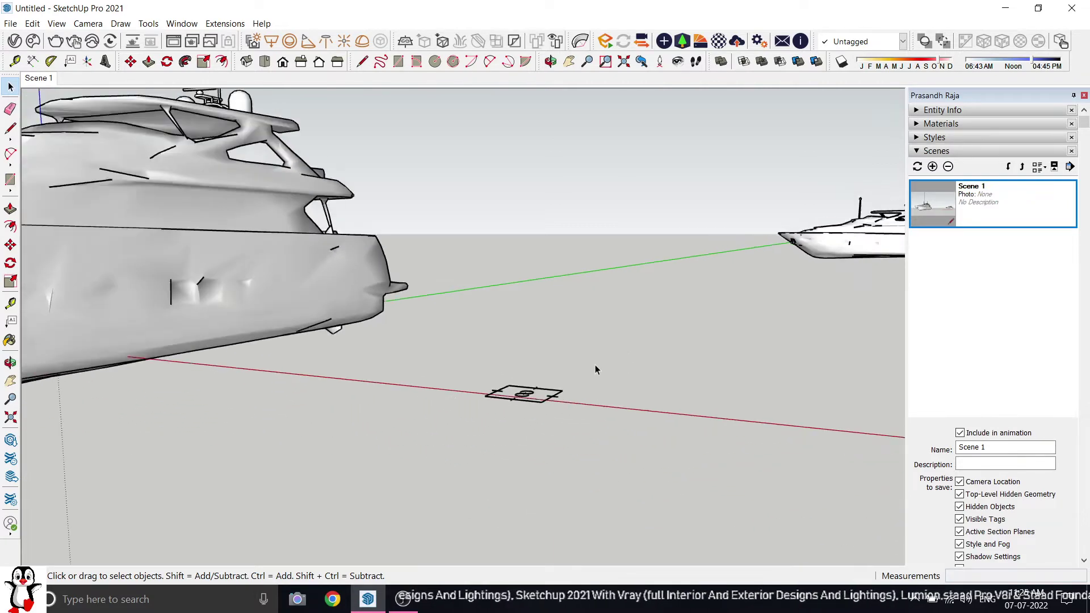
scroll(595, 366, "down", 1)
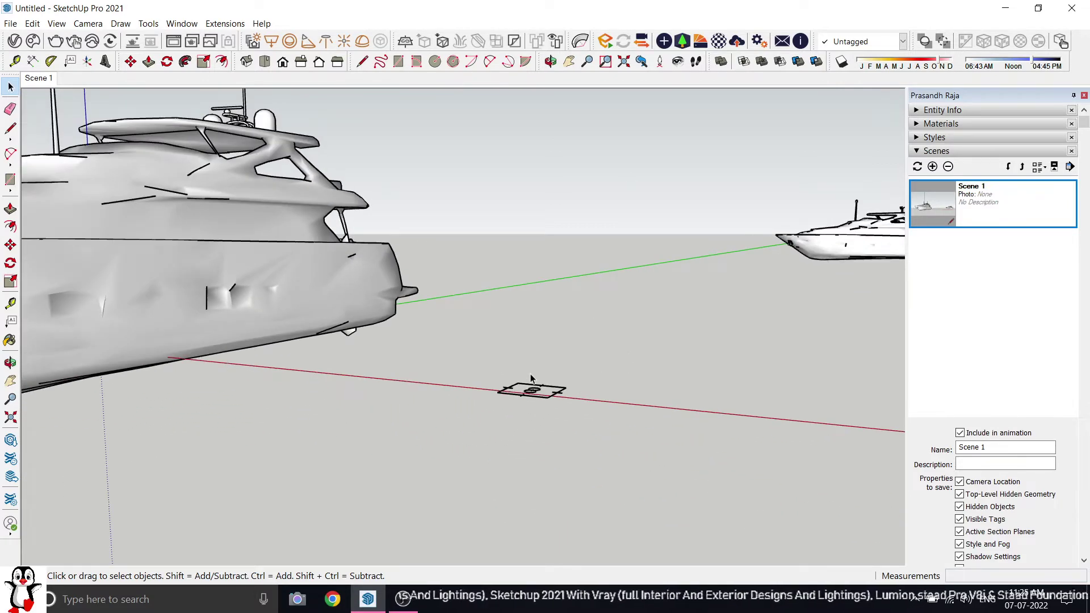
scroll(562, 346, "down", 1)
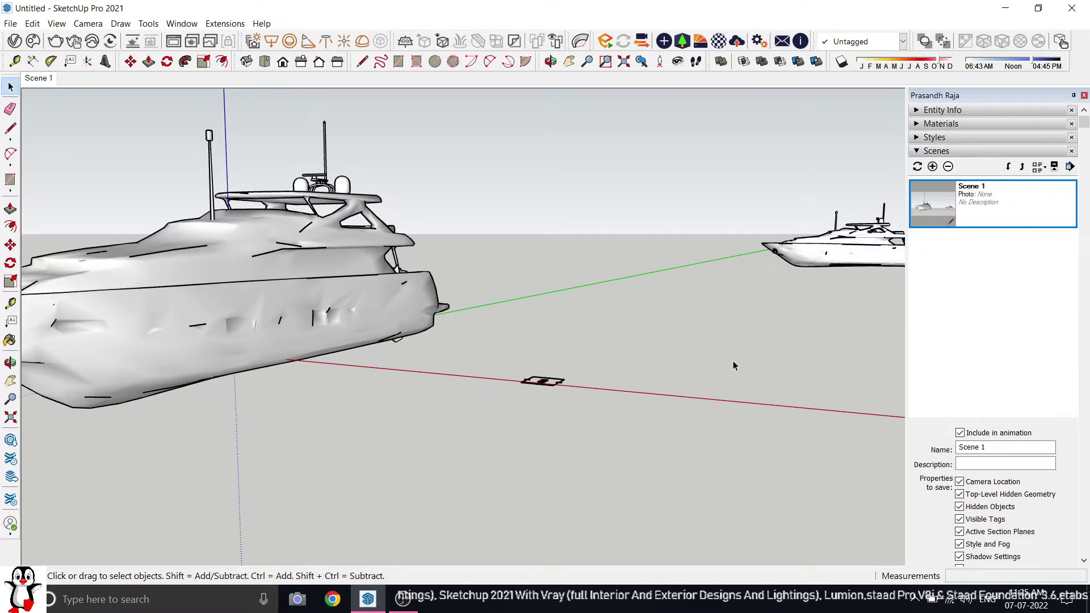
Return to the saved Scene 1 view and collapse the scene settings.
double_click(962, 210)
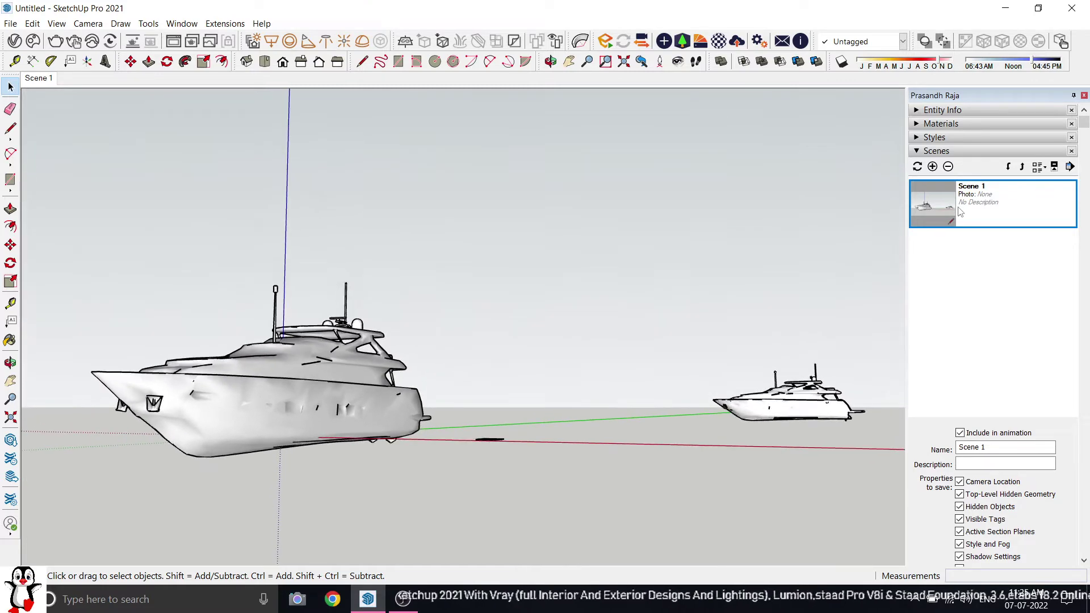
left_click(936, 151)
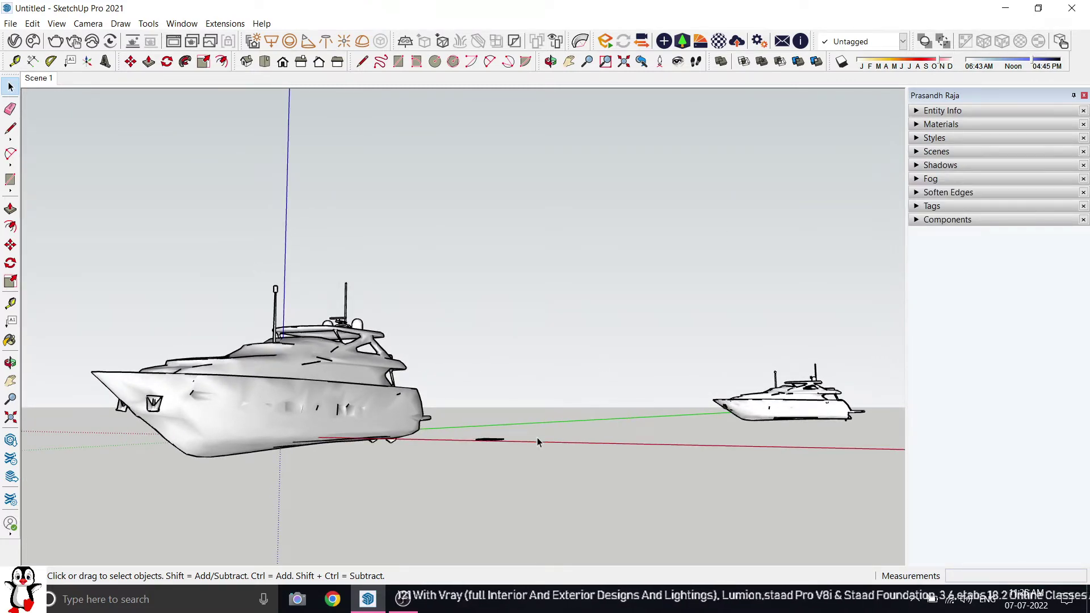
mouse_move(463, 489)
left_mouse_down()
mouse_move(463, 499)
mouse_move(460, 490)
left_mouse_up()
left_click(557, 404)
left_click(535, 411)
left_click(574, 443)
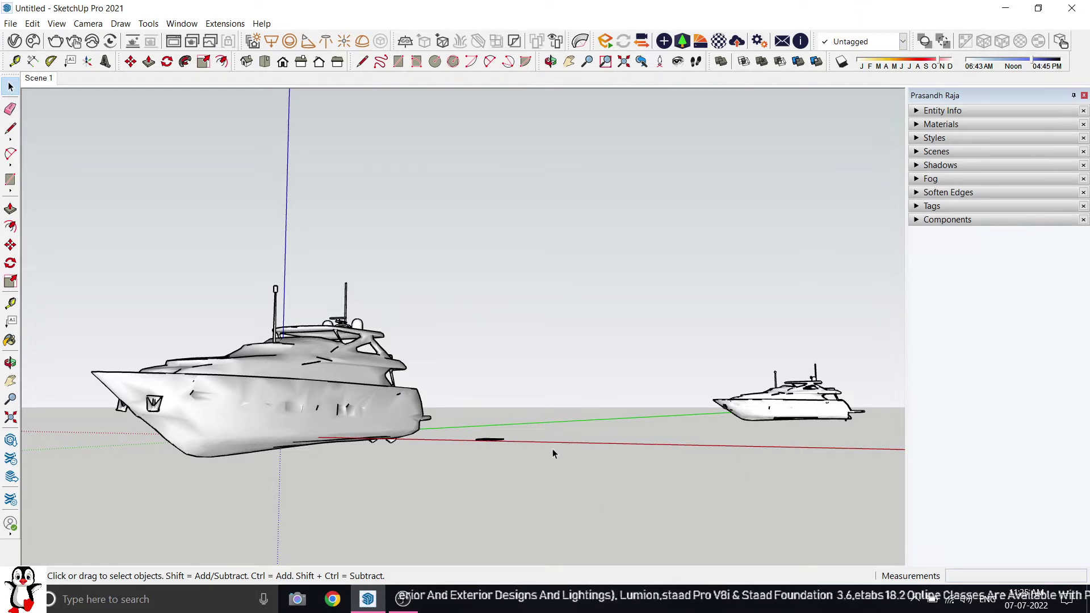
Select the infinite plane and open the V-Ray Asset Editor's scene materials with the material library expanded.
left_click(486, 439)
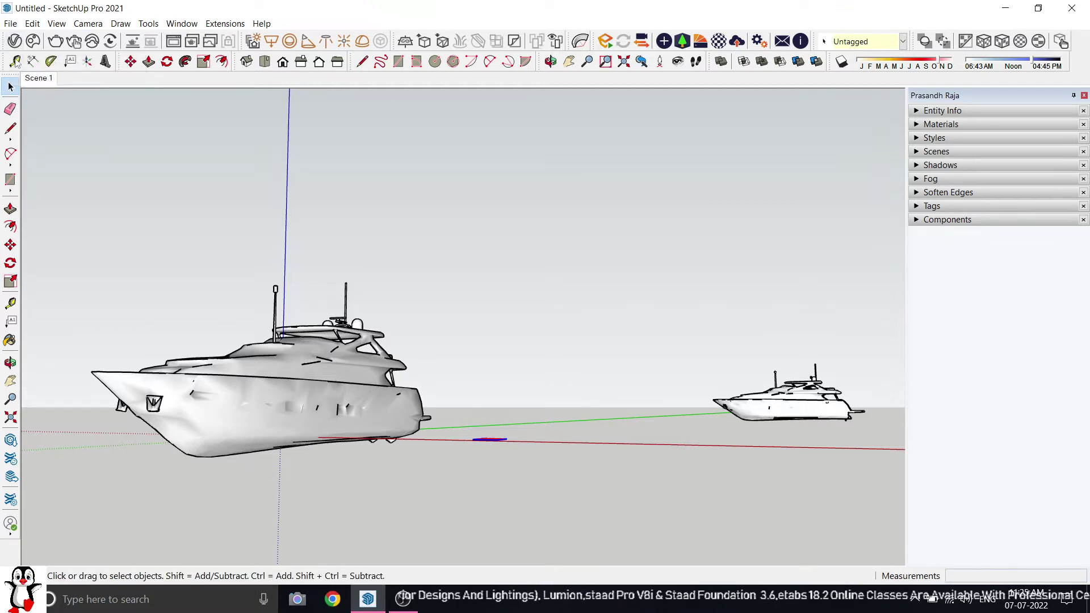
left_click(14, 41)
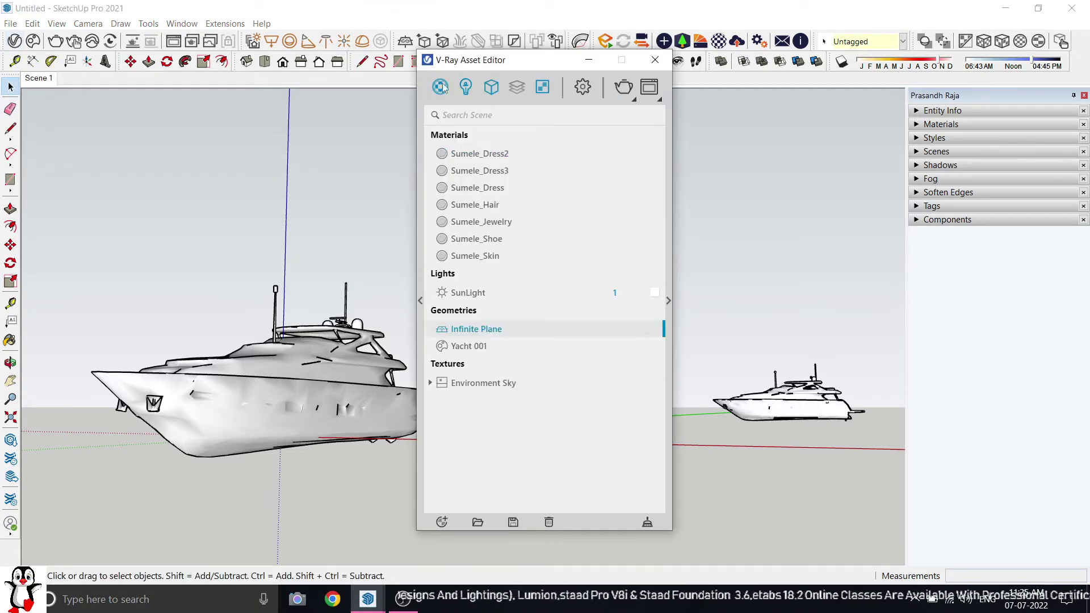
left_click(440, 90)
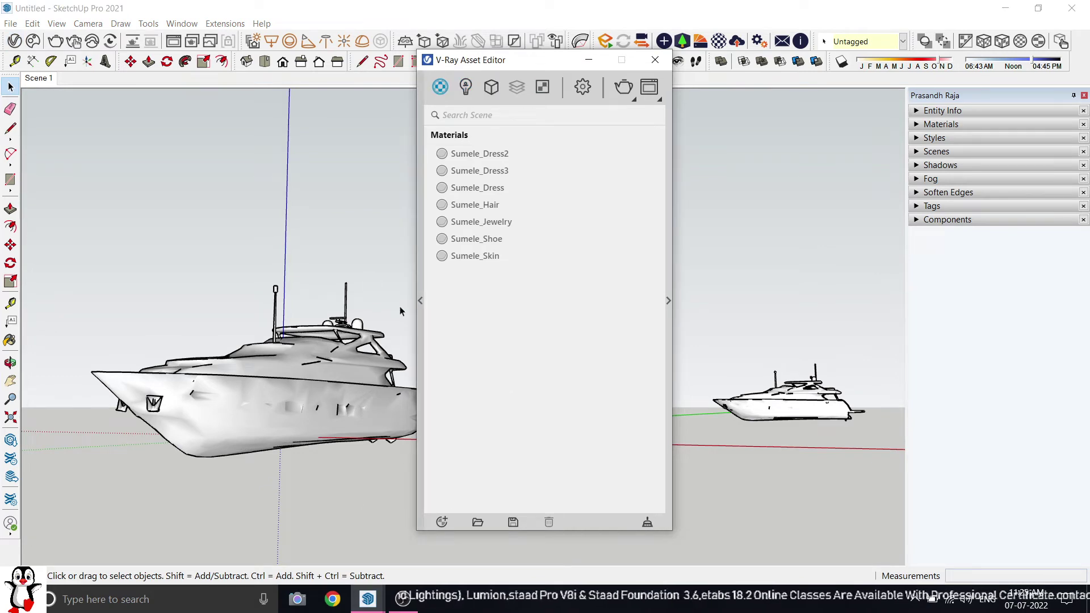
left_click(420, 300)
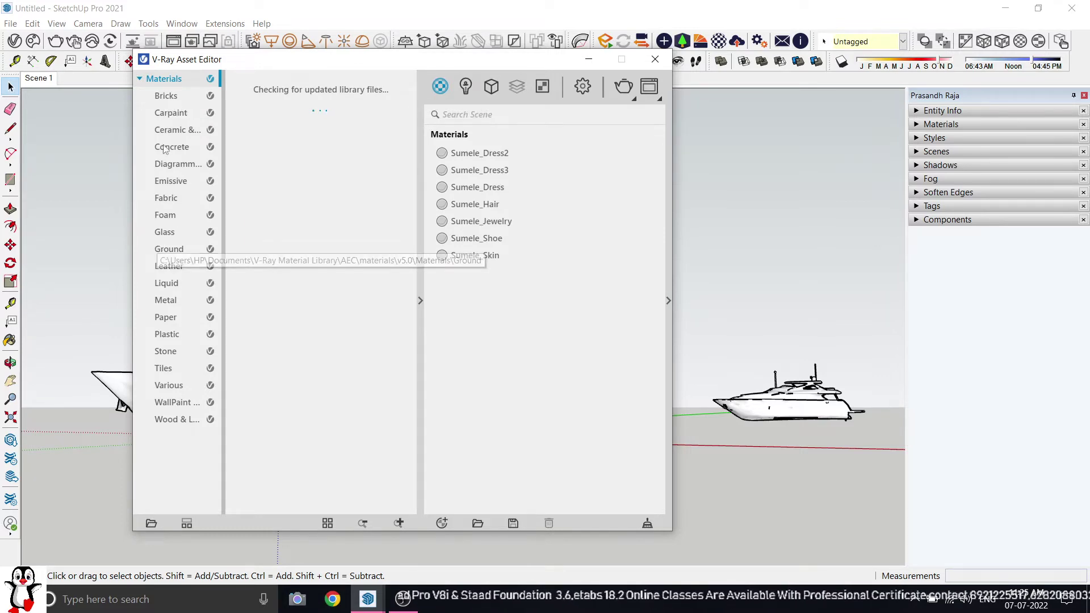
Look through the material library's categories from Bricks to Metal.
left_click(170, 95)
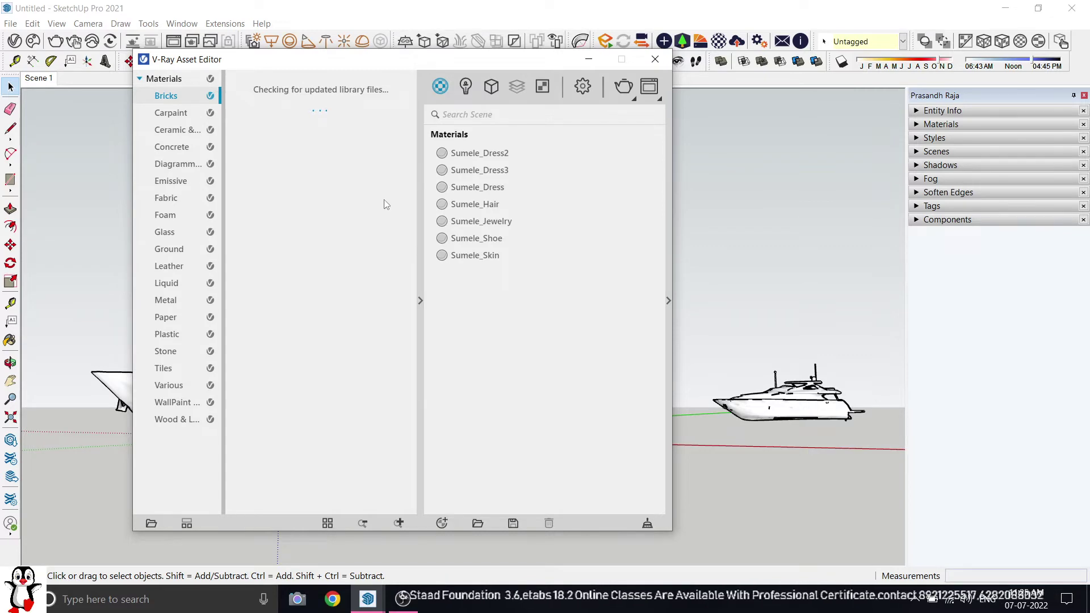
left_click(173, 114)
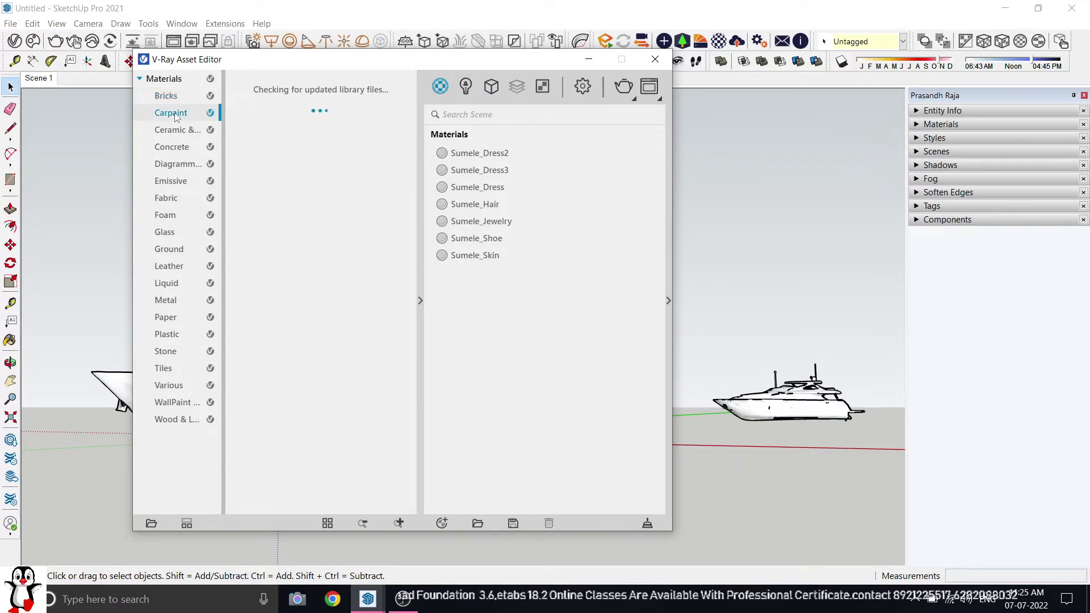
left_click(176, 147)
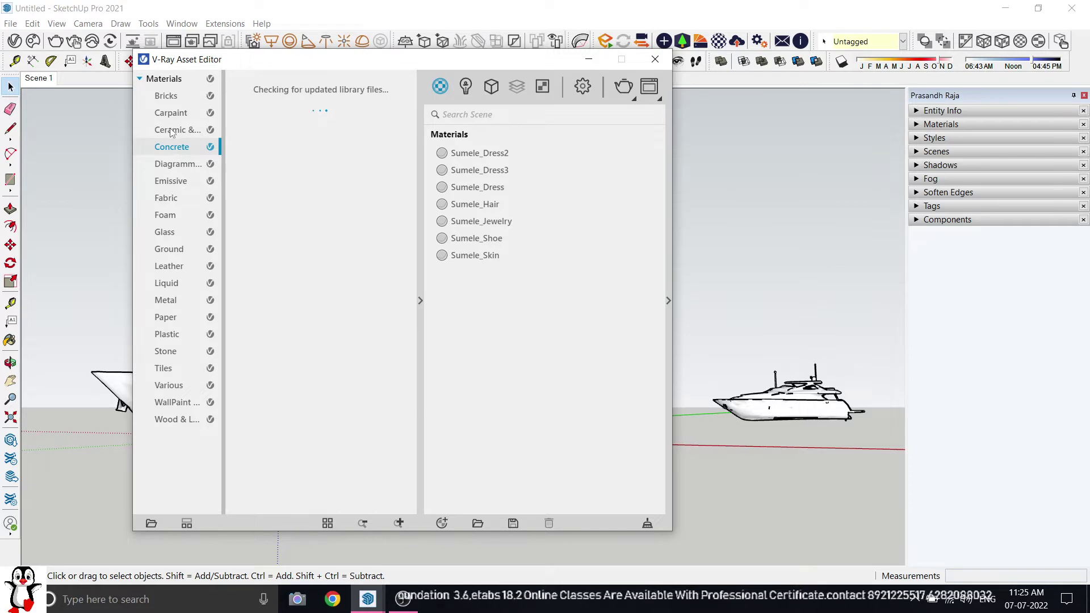
left_click(172, 131)
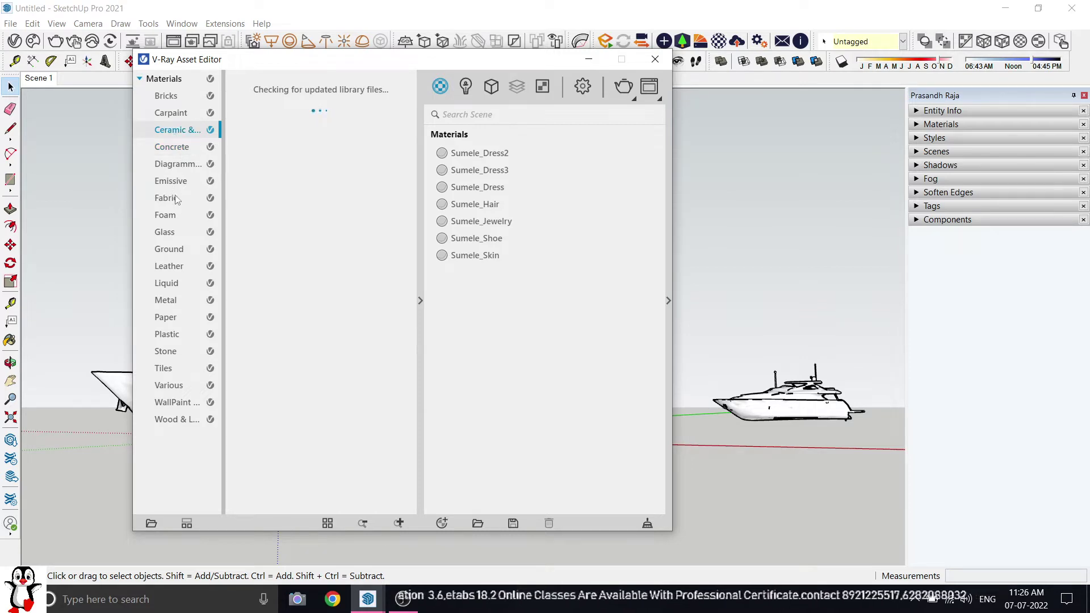
left_click(176, 200)
left_click(170, 219)
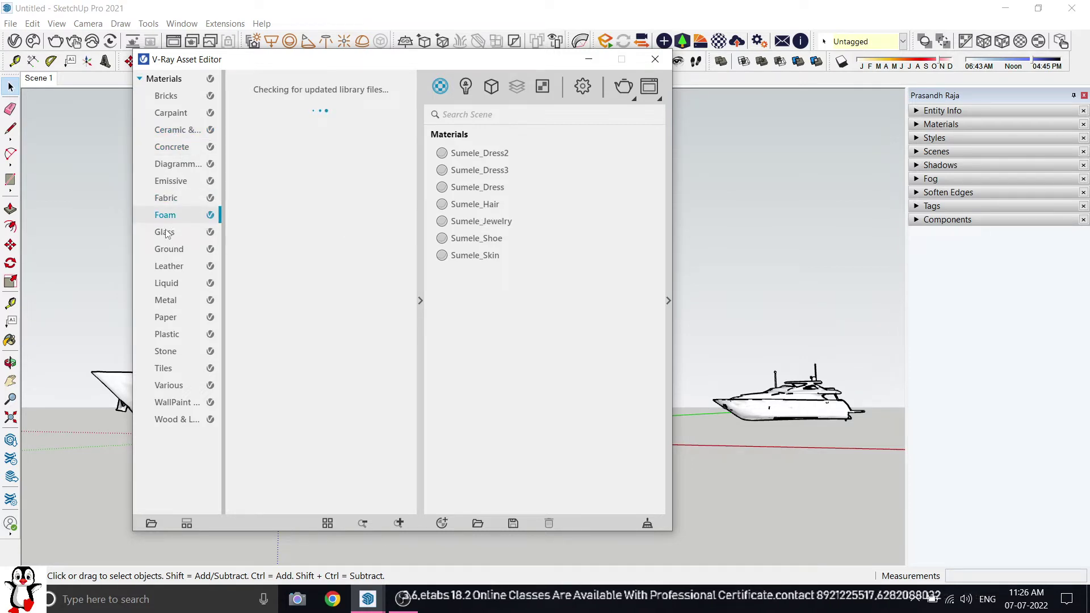
left_click(168, 233)
left_click(173, 252)
left_click(173, 269)
left_click(172, 285)
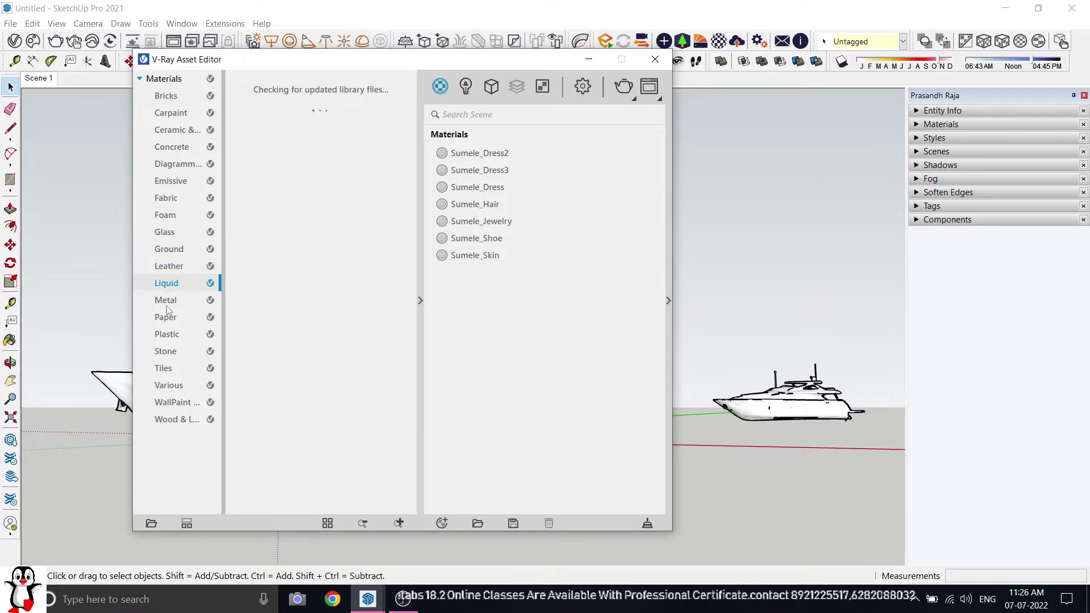
left_click(168, 303)
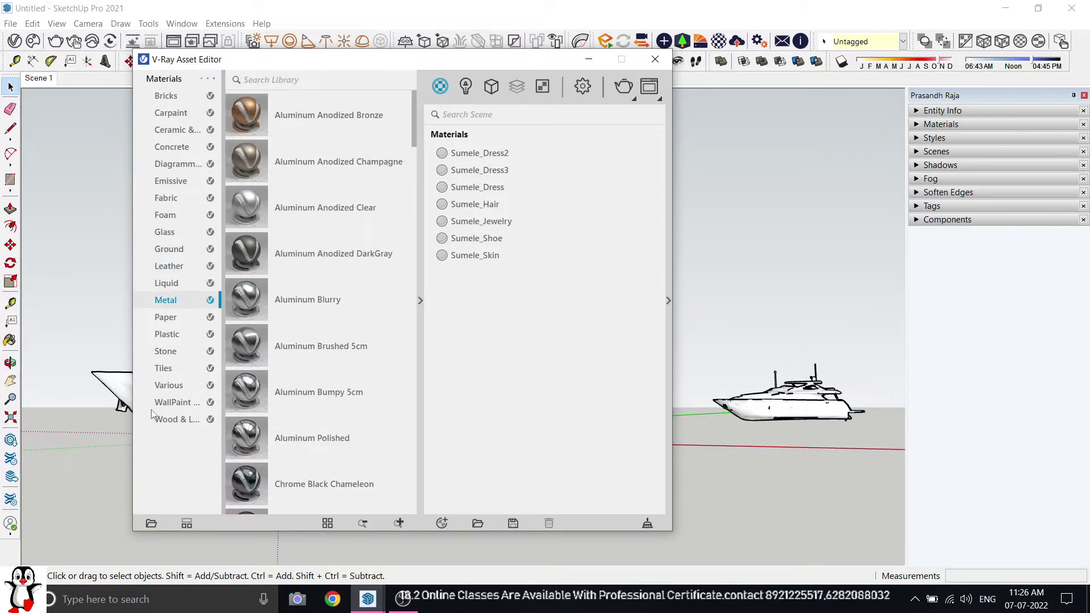
Add the Waves A 01 200cm material from the library's Liquid category to the scene.
left_click(174, 284)
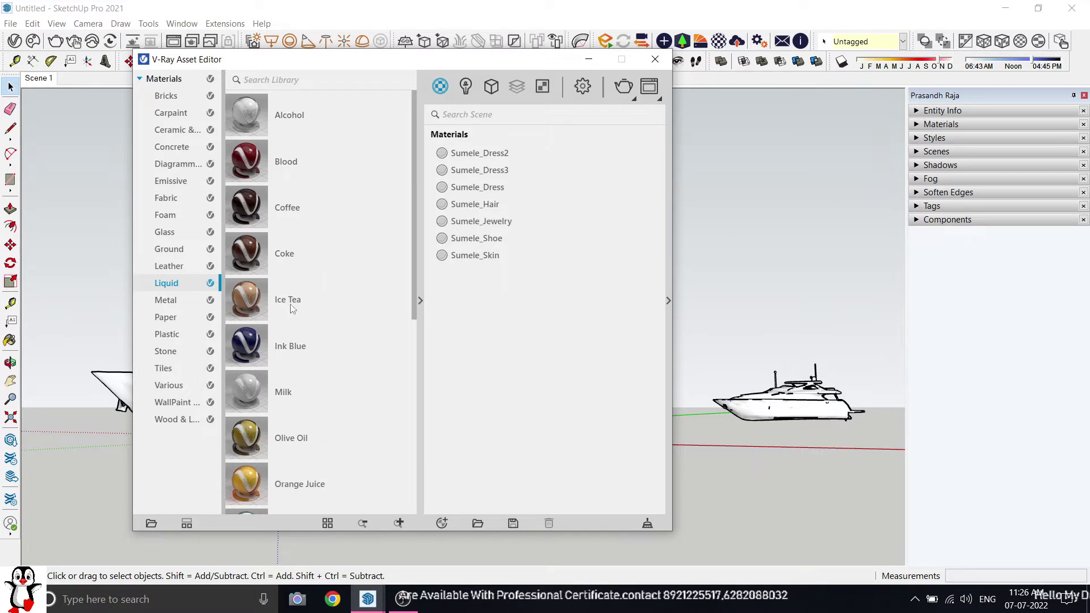
scroll(279, 408, "down", 1)
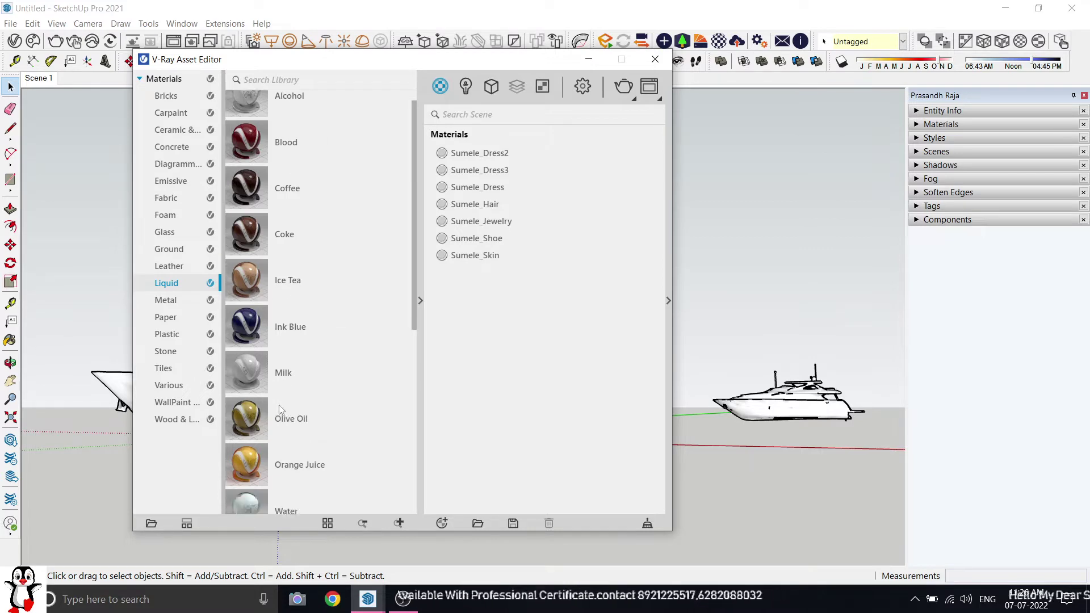
scroll(279, 409, "down", 3)
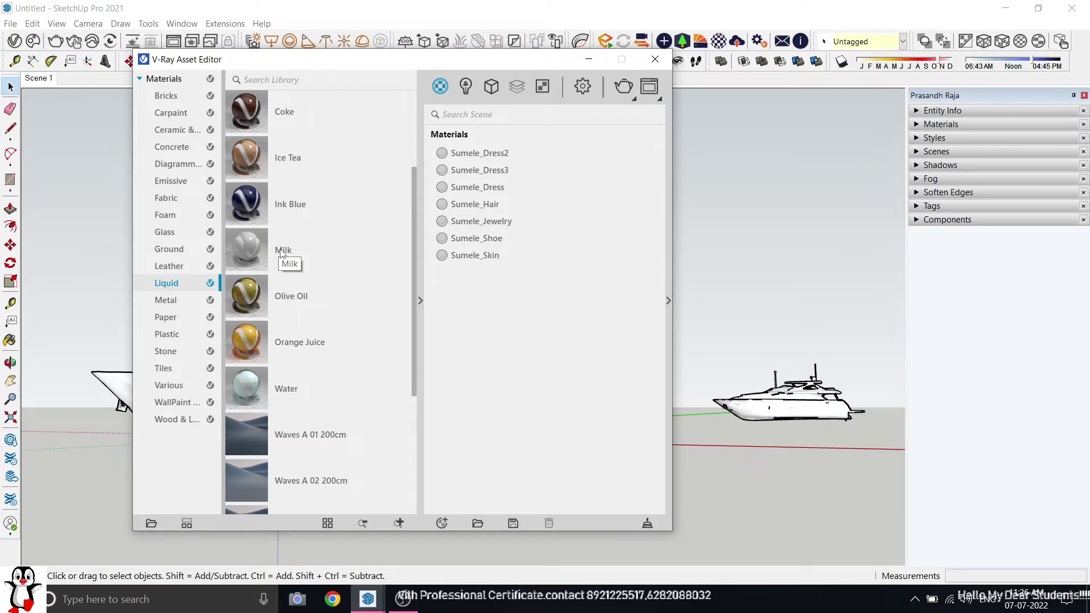
scroll(289, 306, "down", 3)
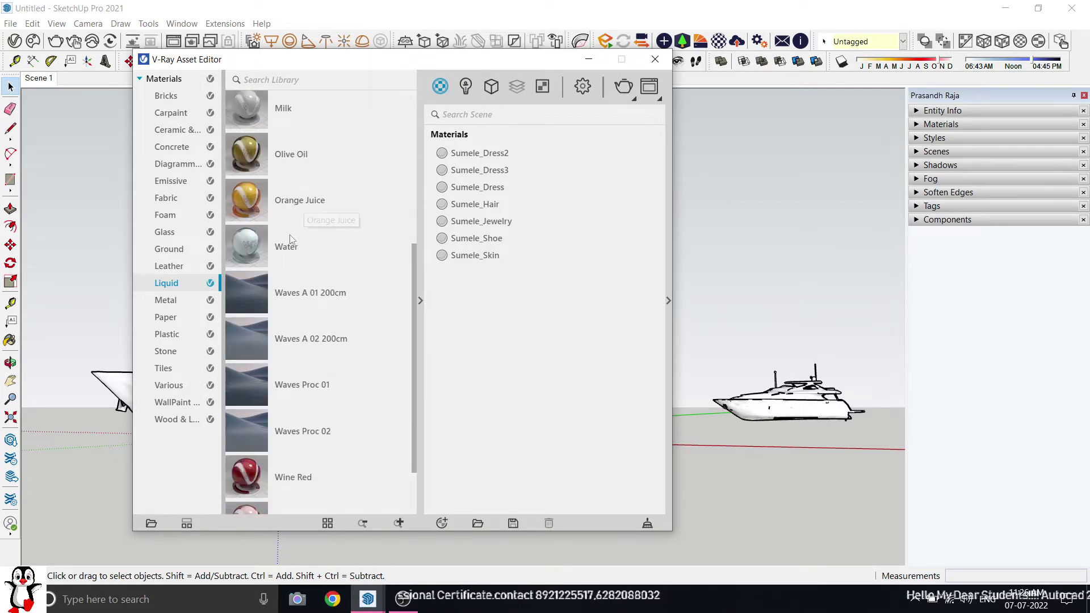
scroll(291, 239, "down", 2)
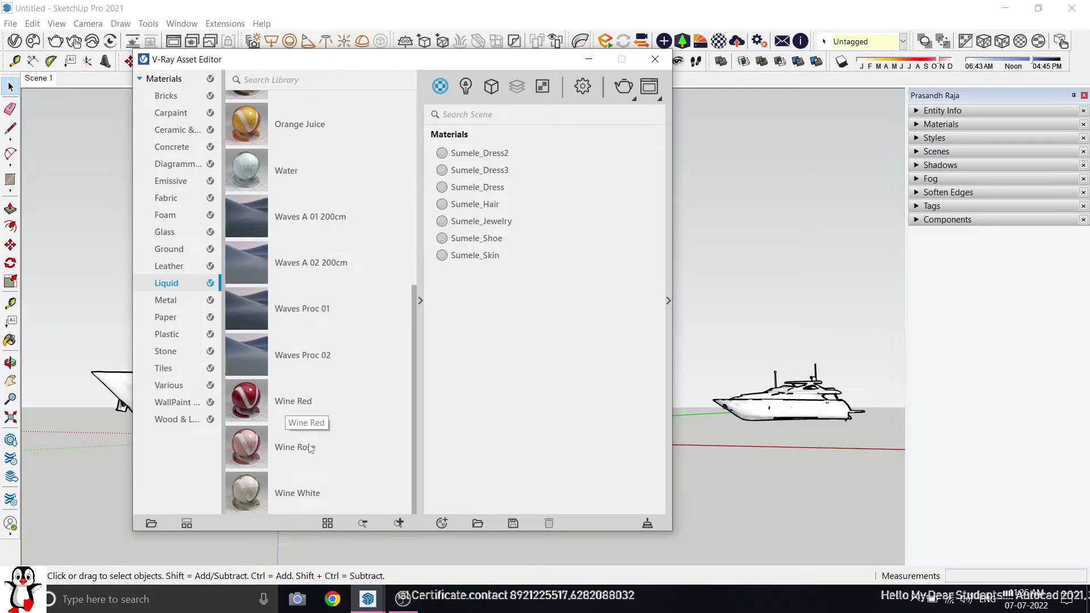
scroll(295, 481, "up", 1)
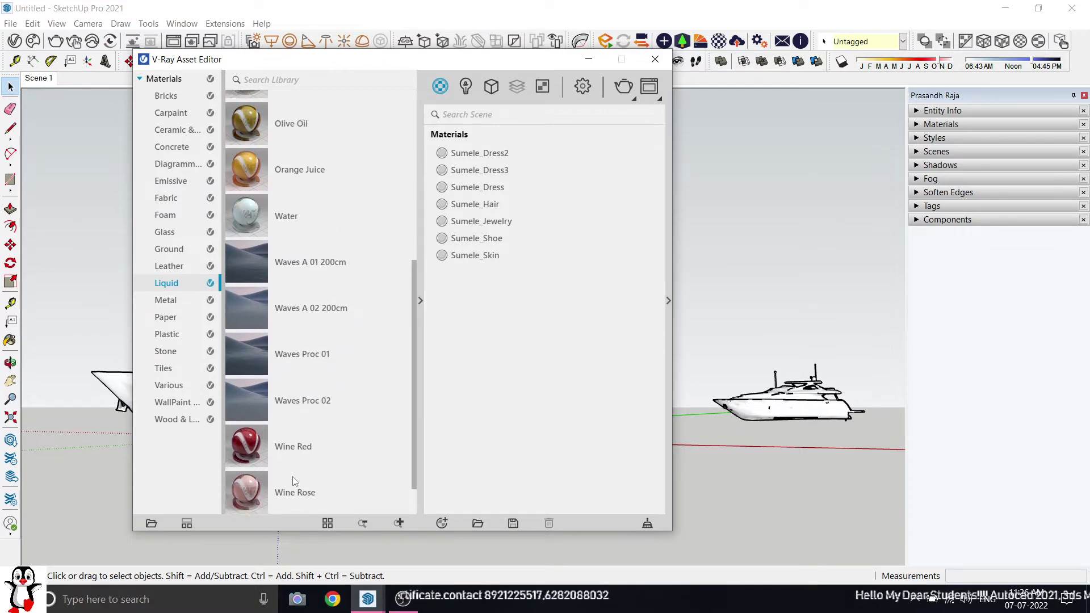
scroll(294, 481, "up", 2)
scroll(306, 298, "down", 3)
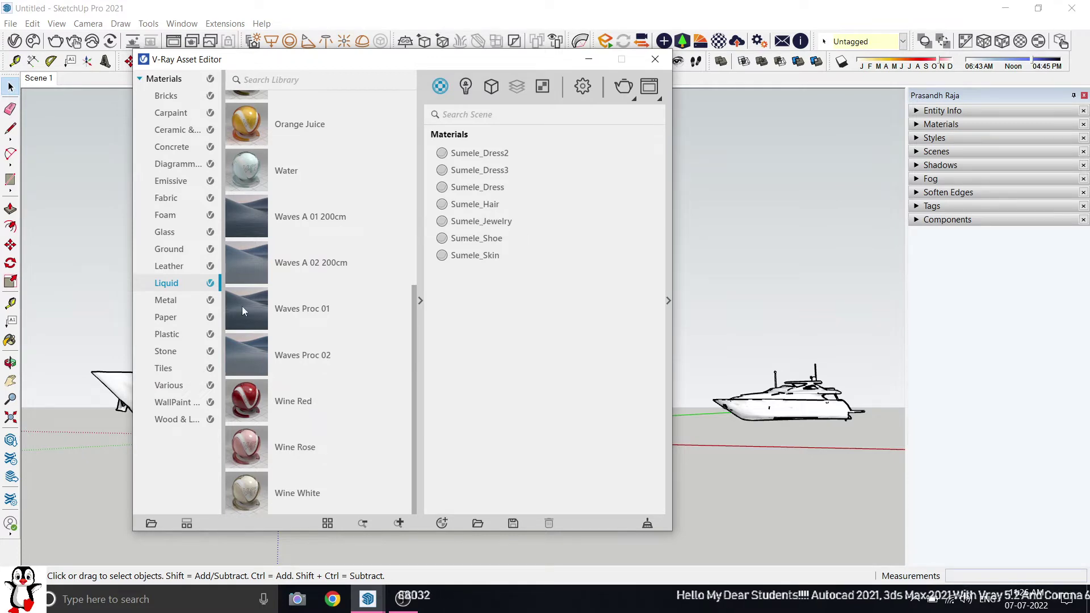
right_click(290, 219)
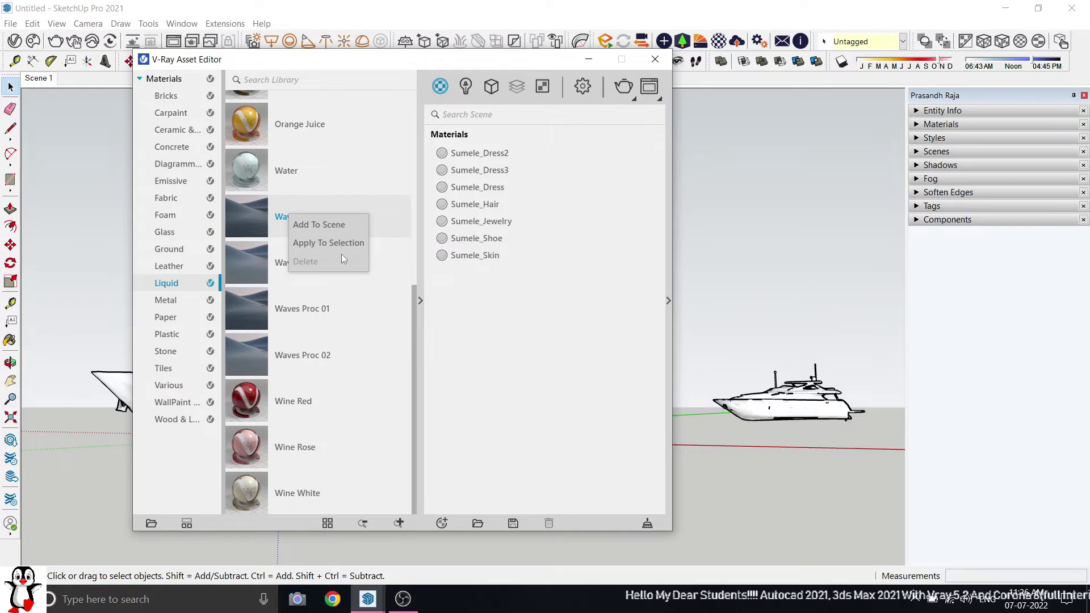
left_click(320, 226)
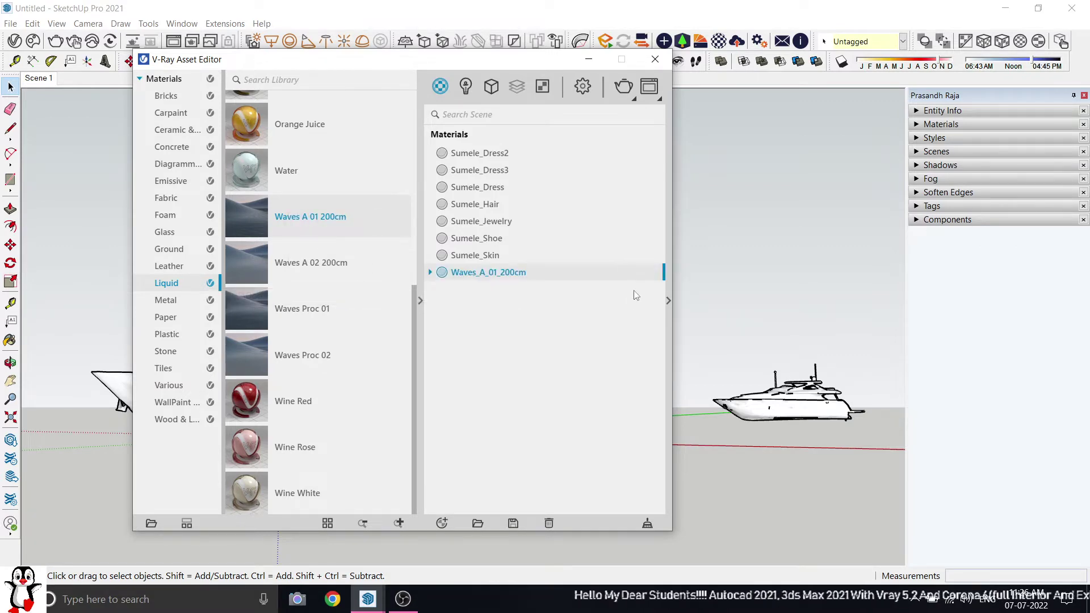
Collapse the material library, then expand the Waves_A_01_200cm texture tree and show the material's preview and settings.
left_click(420, 299)
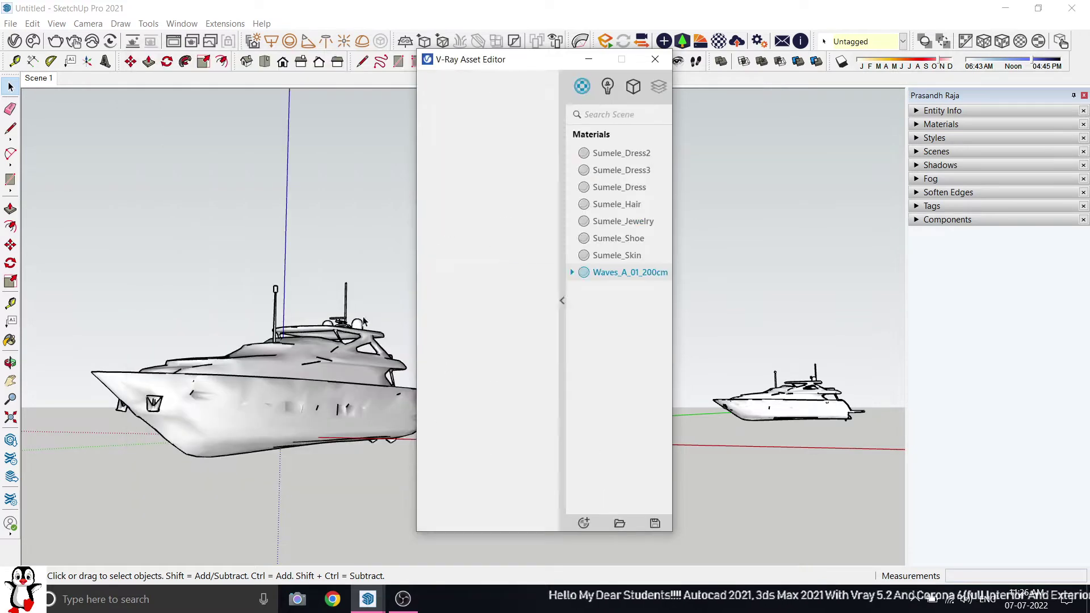
left_click_drag(522, 69, 562, 79)
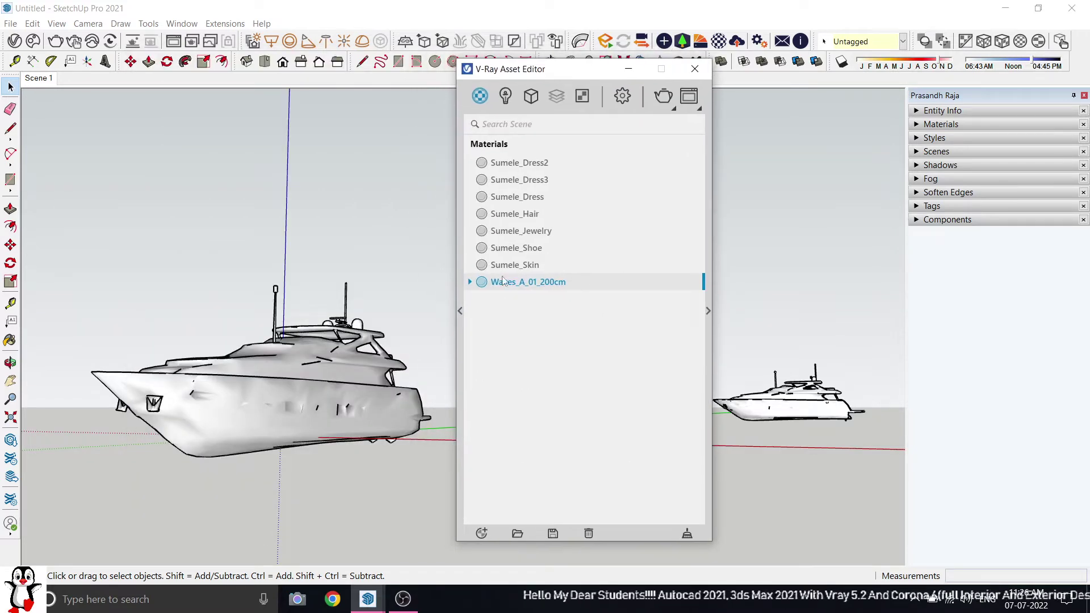
left_click(469, 282)
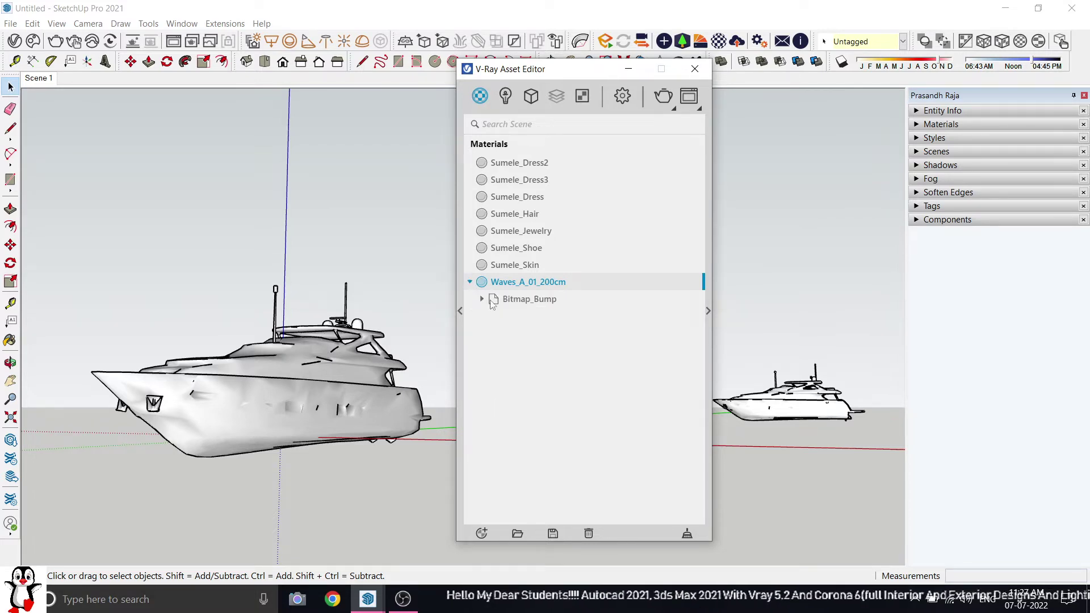
left_click(482, 299)
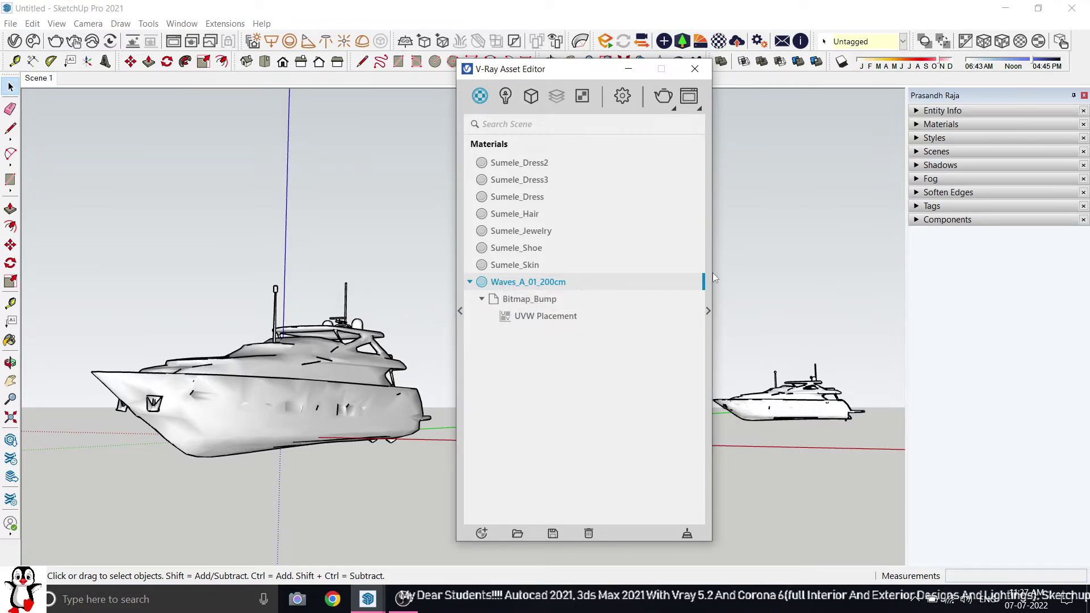
left_click(707, 310)
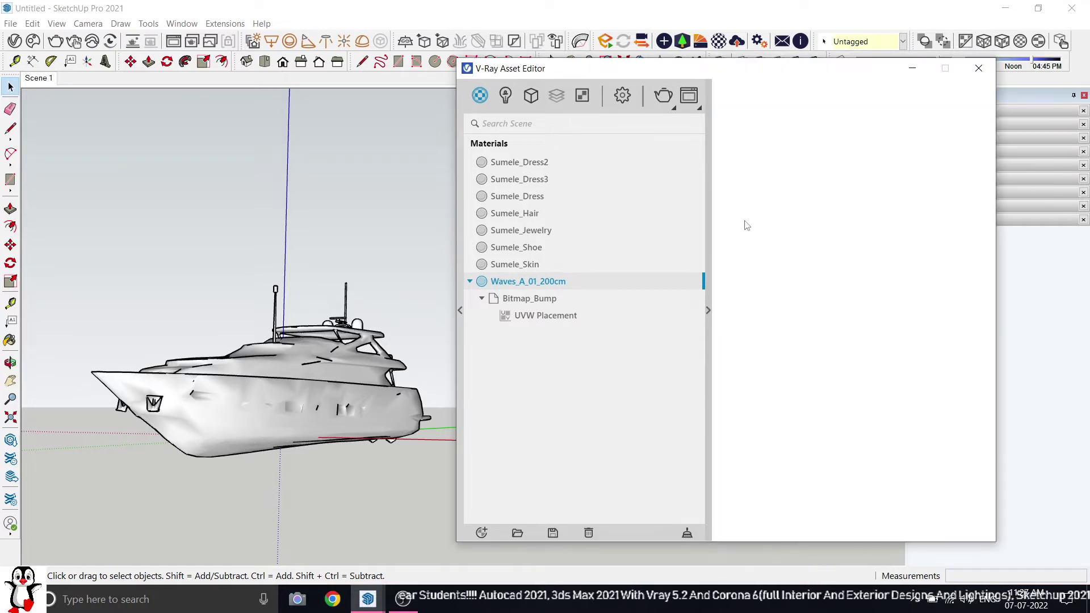
mouse_move(739, 71)
left_mouse_down()
mouse_move(556, 91)
mouse_move(519, 80)
left_mouse_up()
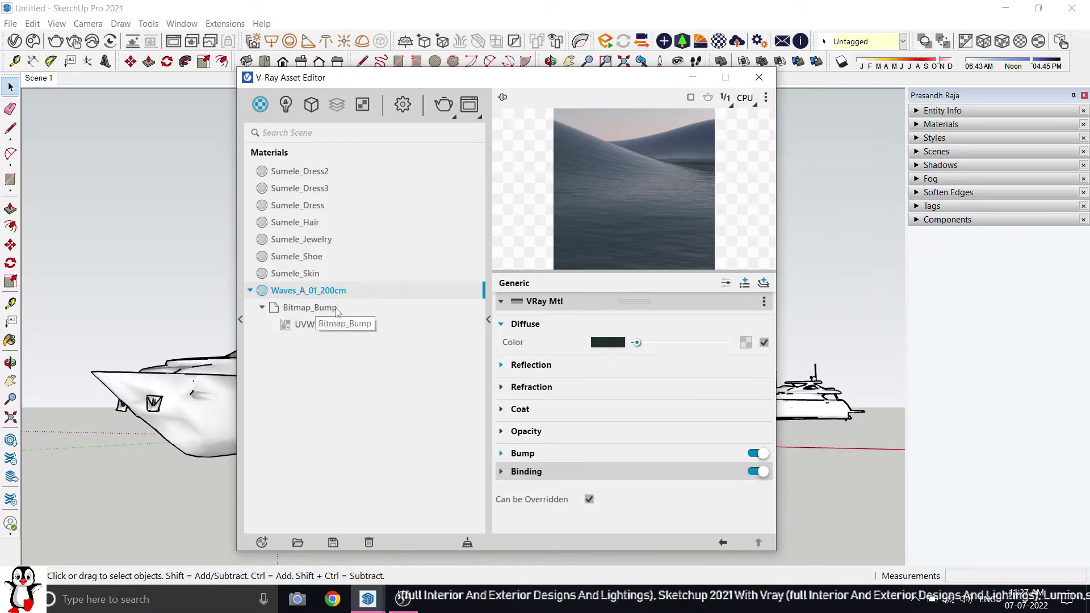
Set the bump amount of the Waves_A_01_200cm material to 2.
left_click(502, 454)
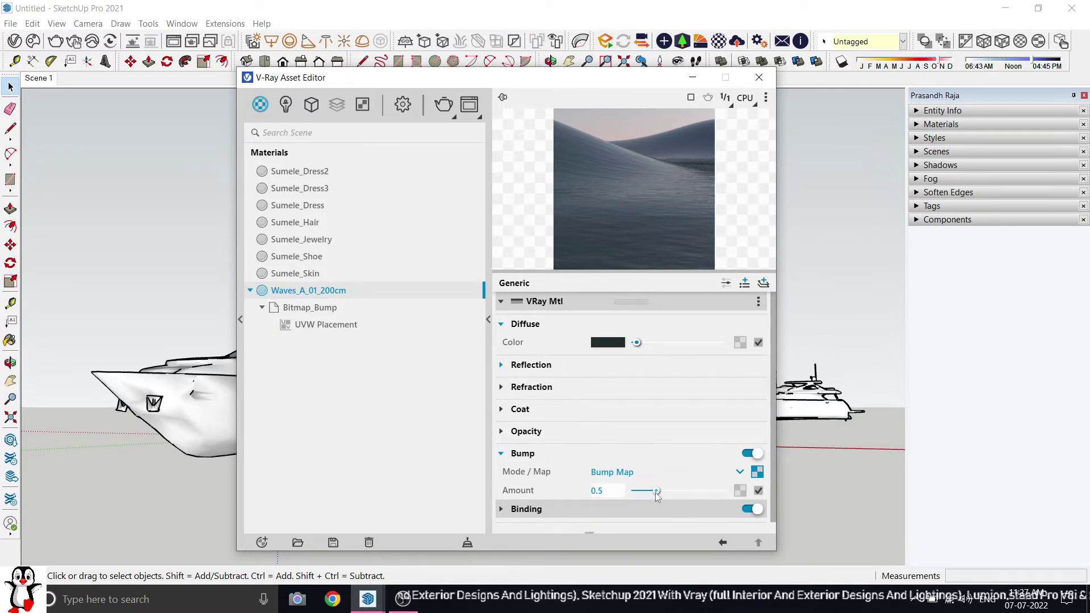
left_click_drag(656, 493, 689, 493)
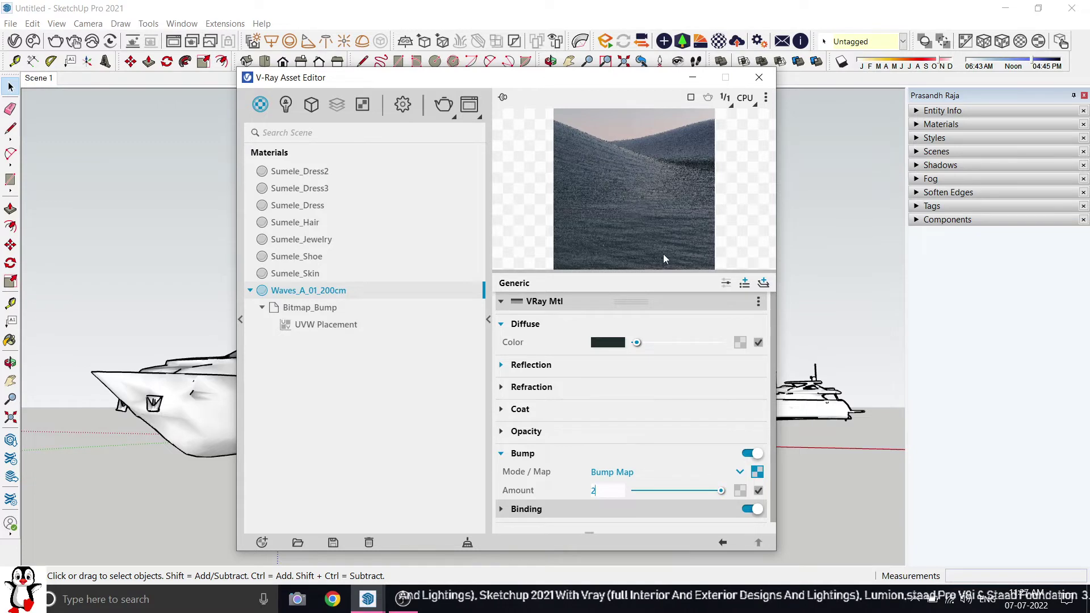
left_click(661, 490)
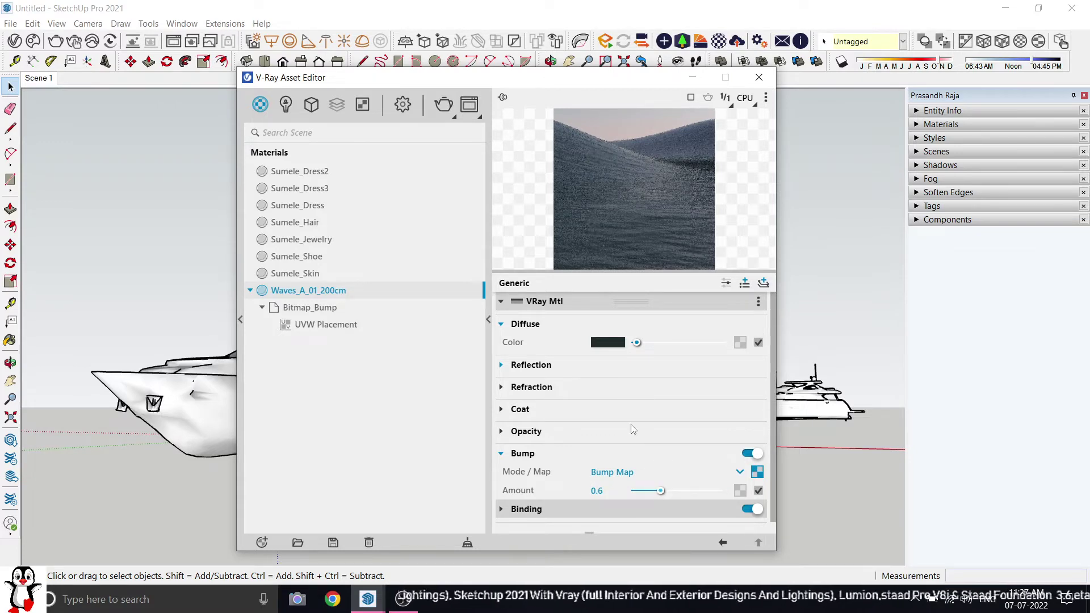
left_click(720, 490)
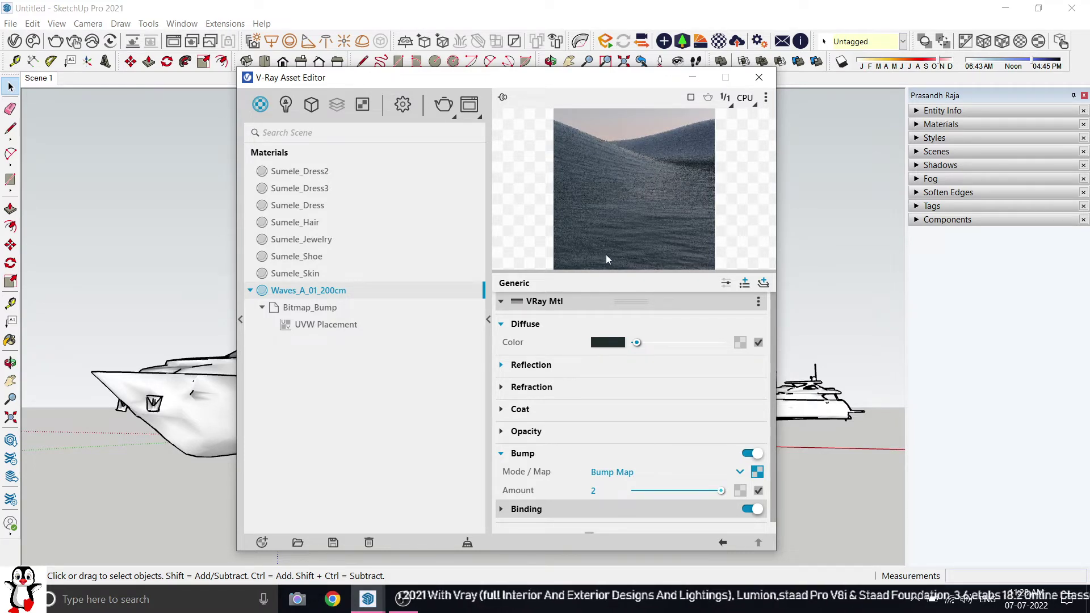
Apply the Waves_A_01_200cm material to the selected infinite plane and close the V-Ray Asset Editor.
left_click_drag(546, 82, 666, 85)
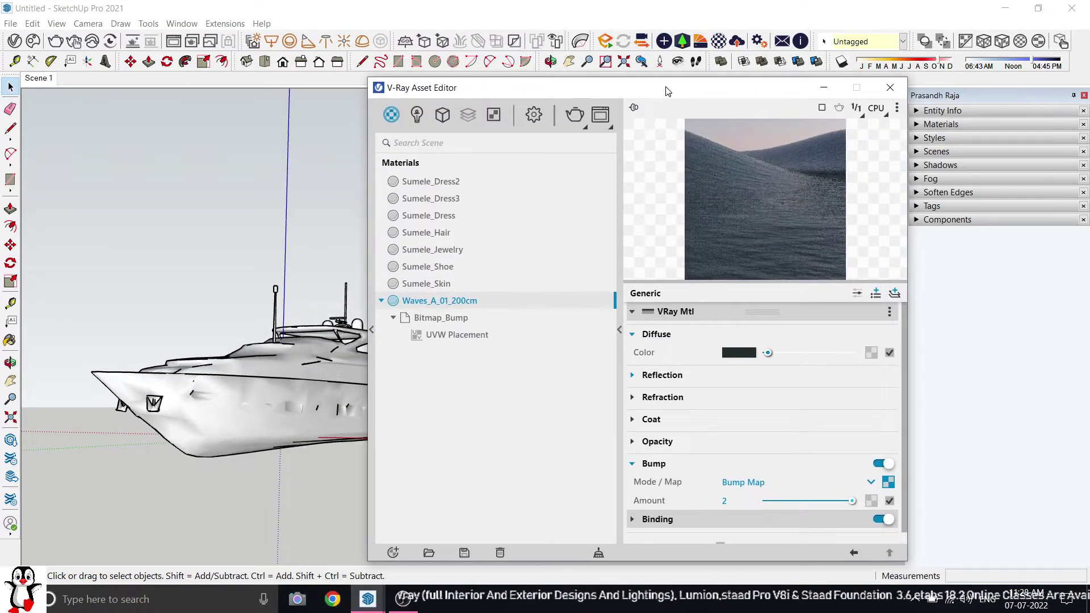
right_click(473, 302)
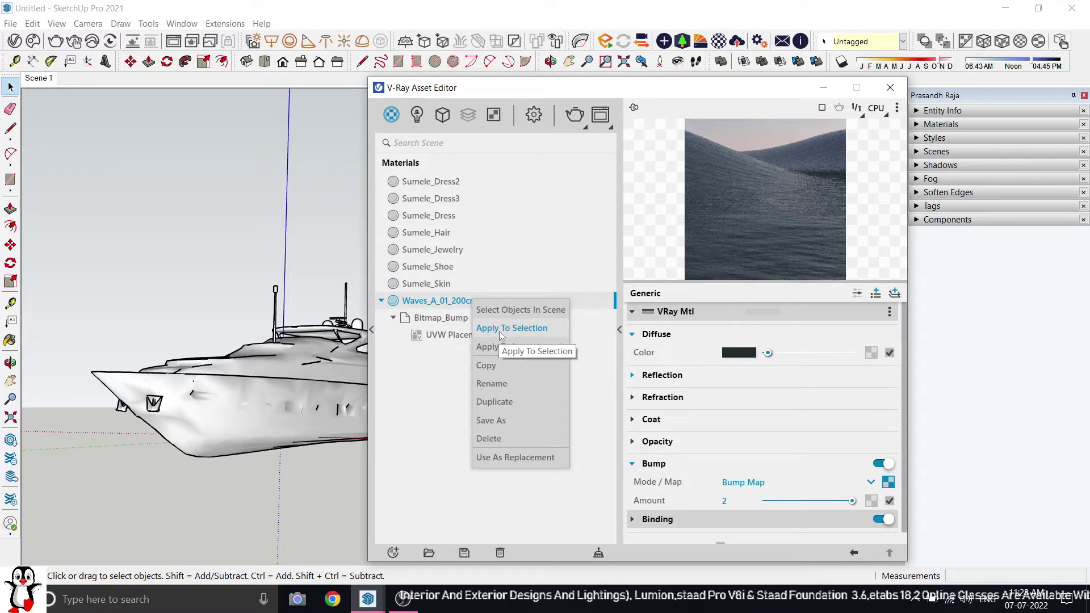
left_click_drag(520, 91, 566, 99)
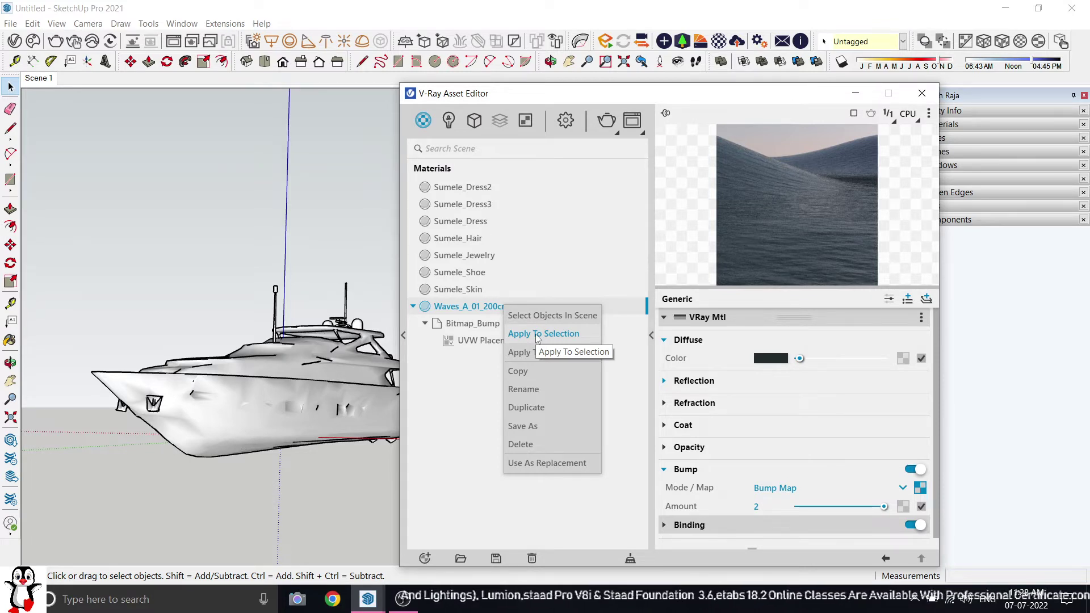
left_click(537, 335)
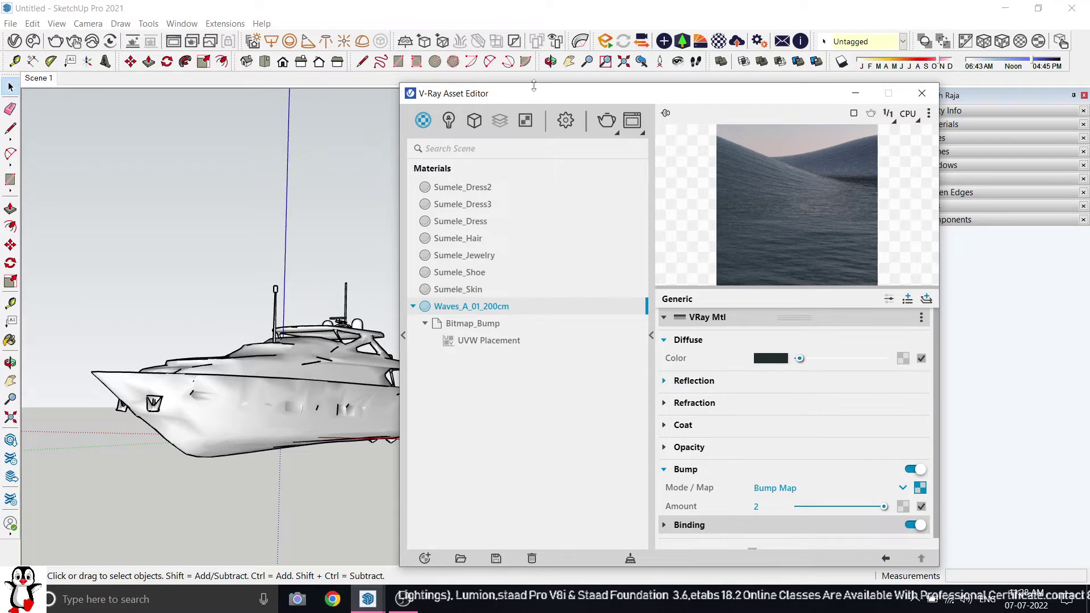
left_click_drag(543, 97, 613, 238)
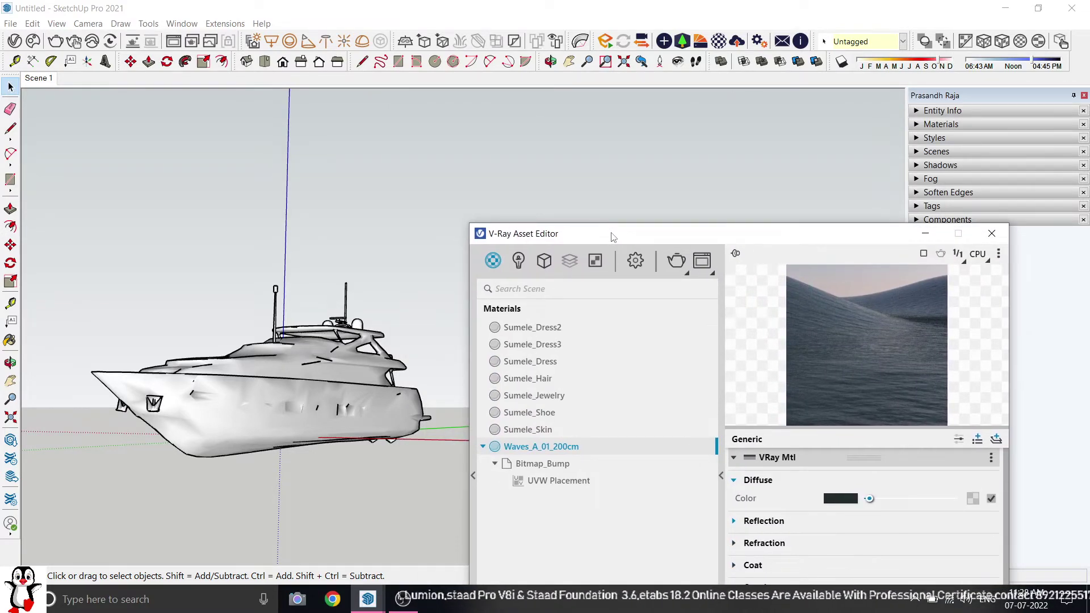
left_click_drag(612, 239, 514, 171)
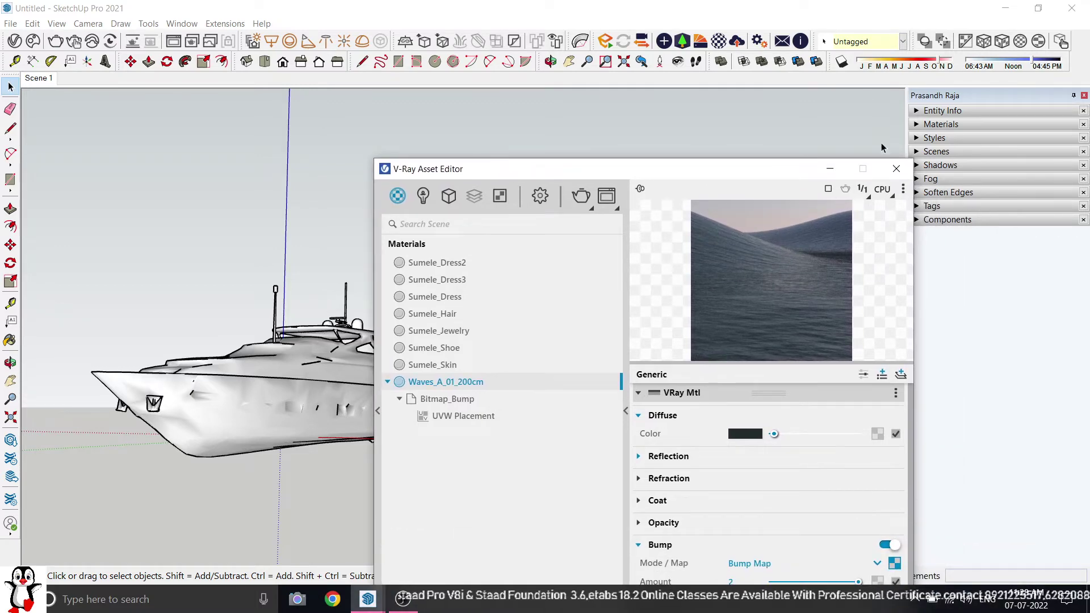
left_click(897, 169)
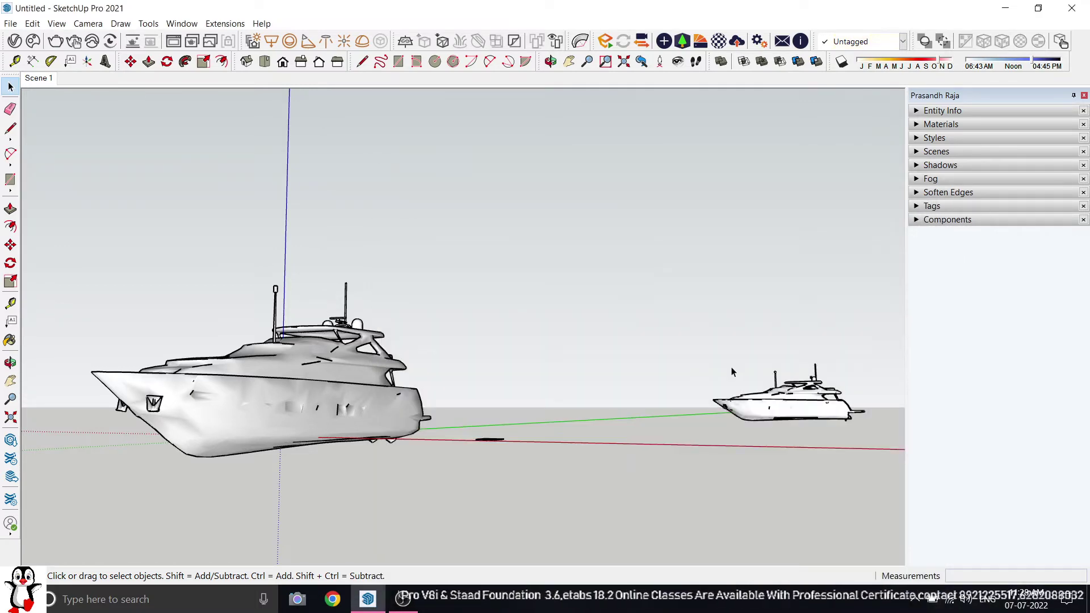
left_click(485, 439)
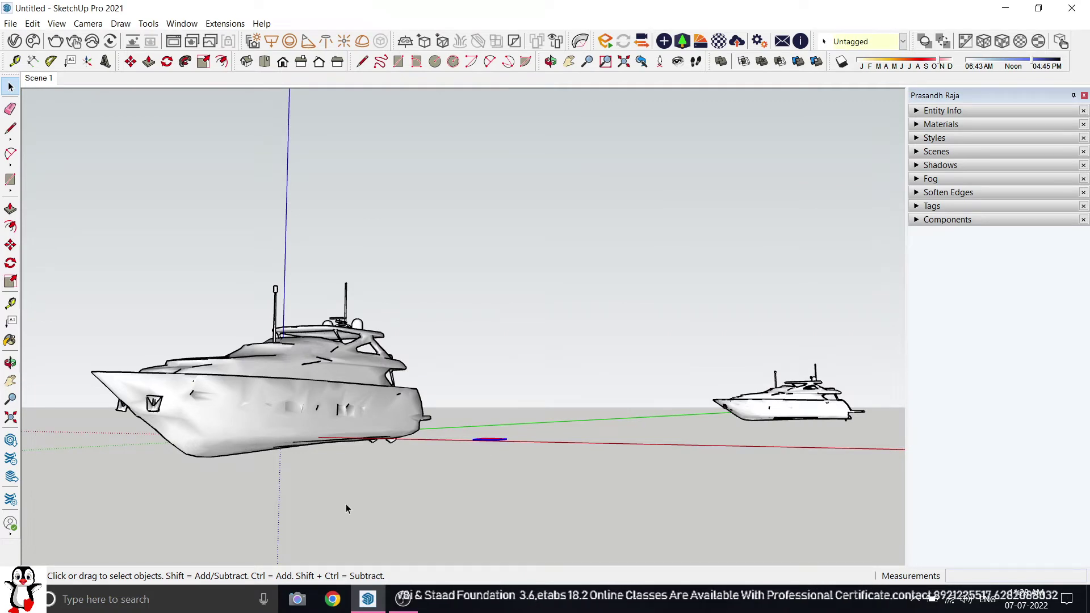
left_click(246, 406)
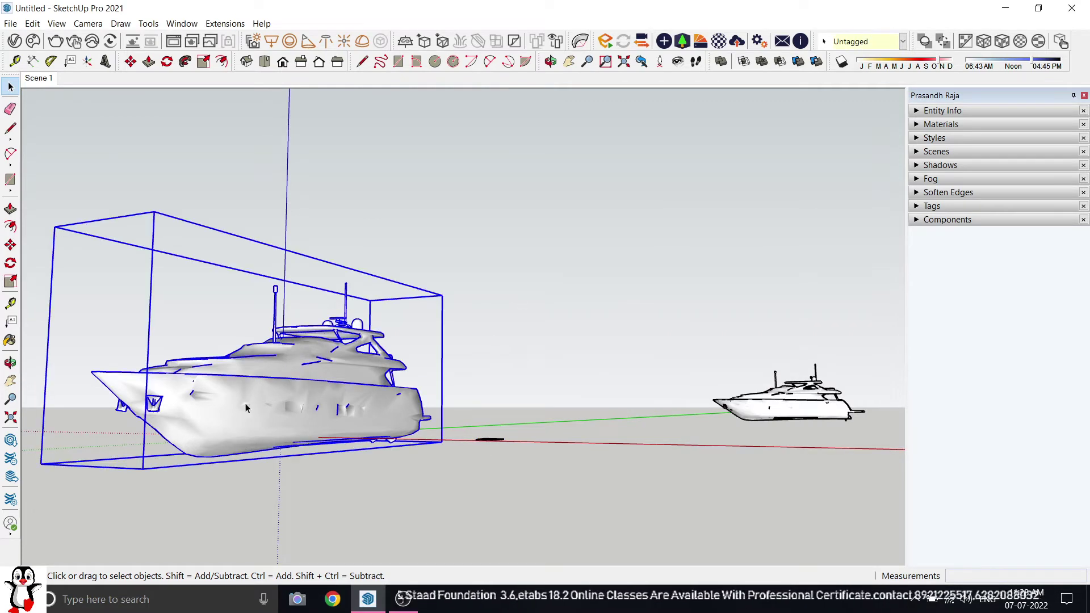
left_click(768, 421)
left_click(576, 309)
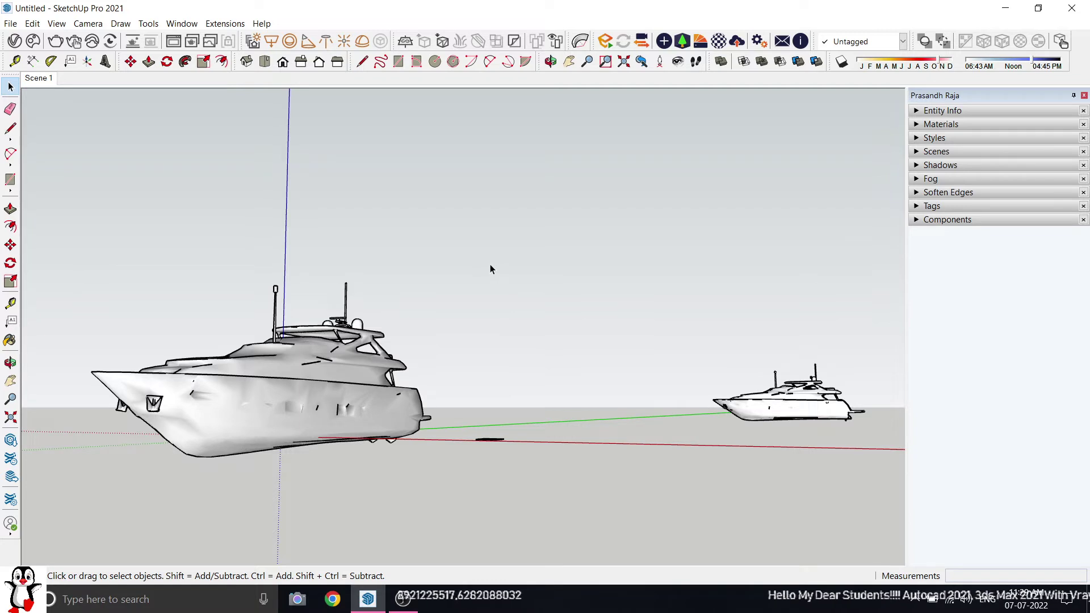
Place a V-Ray dome light on the ground between the two yachts, beside the infinite plane symbol.
left_click(362, 43)
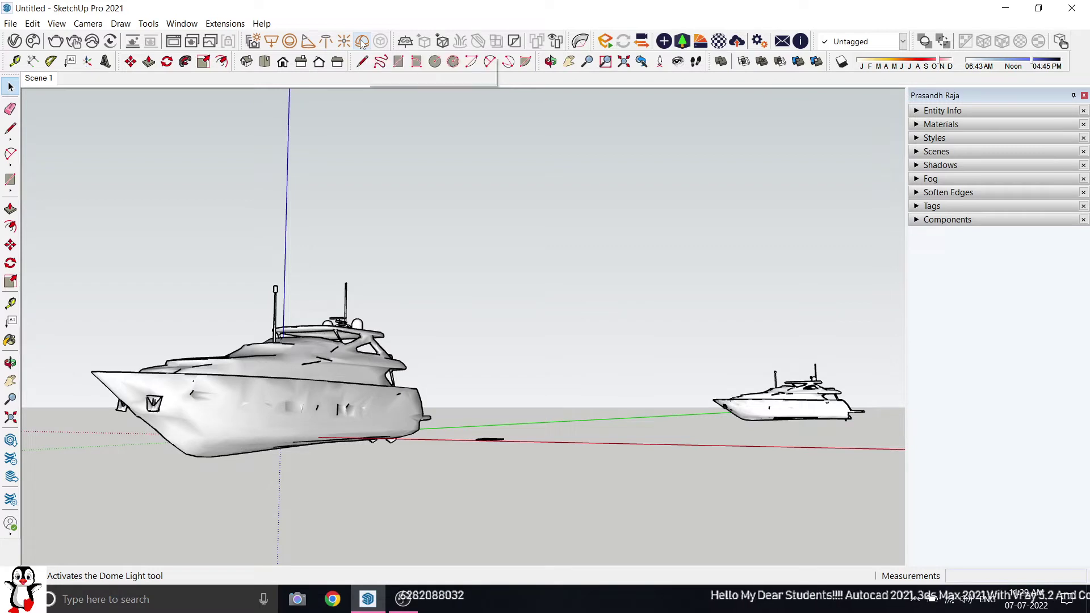
left_click(560, 439)
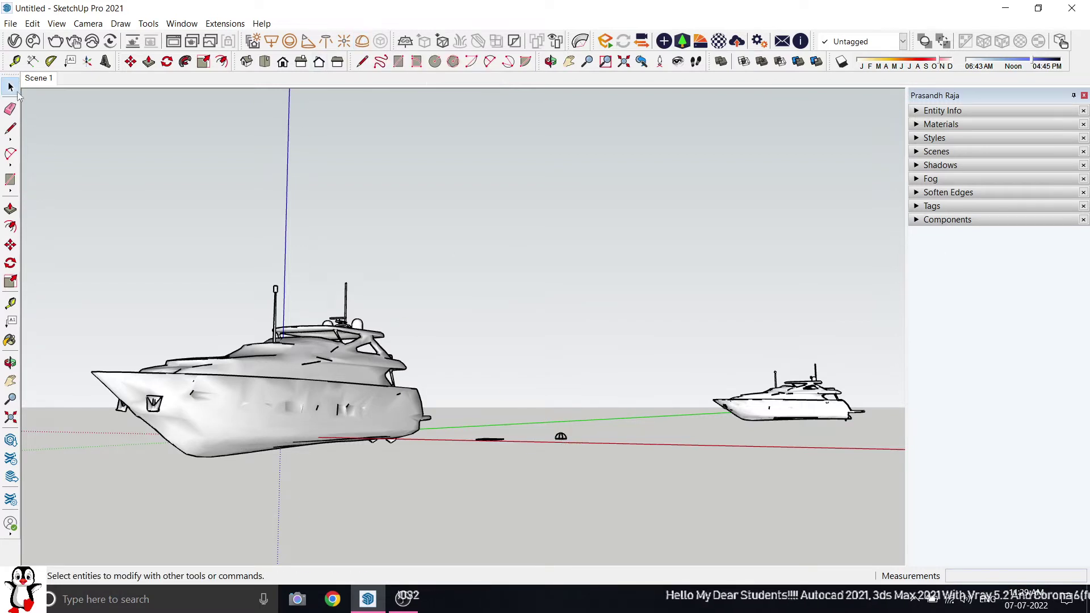
left_click(328, 405)
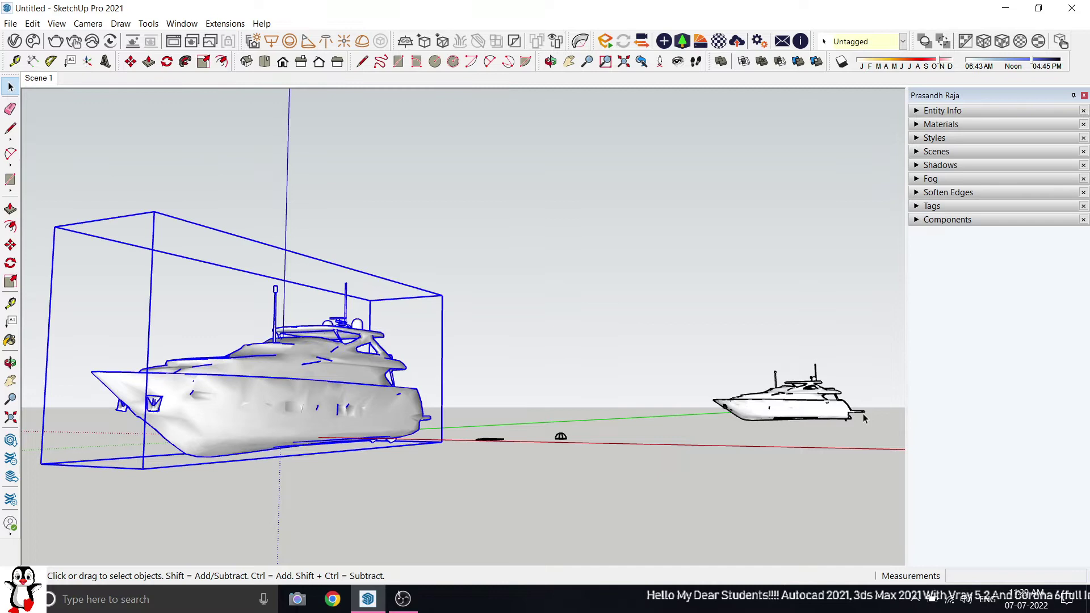
left_click(824, 416)
left_click(601, 410)
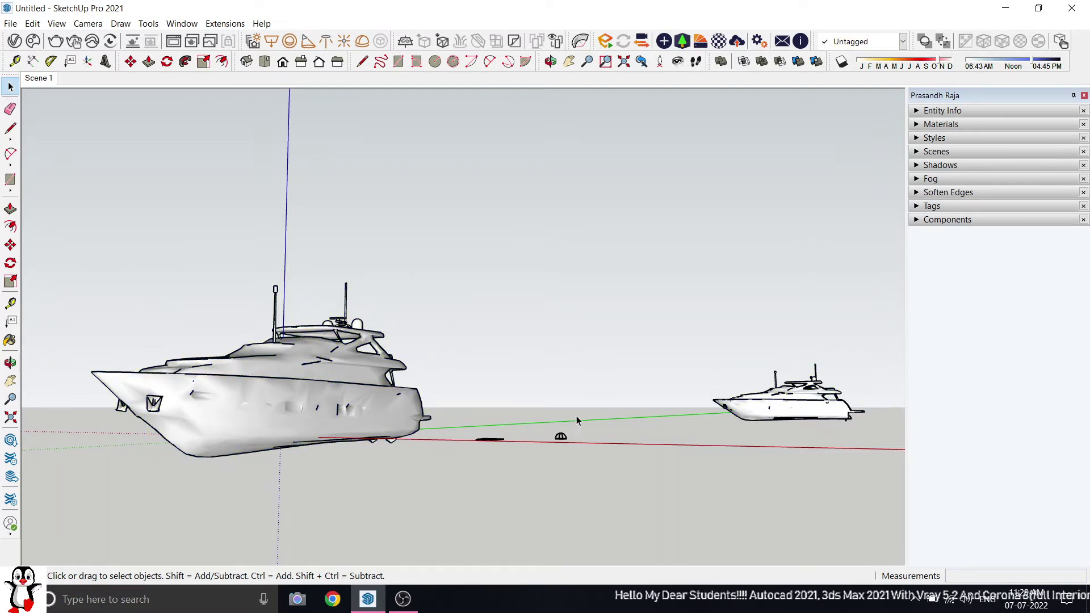
left_click_drag(548, 467, 547, 468)
left_click(591, 332)
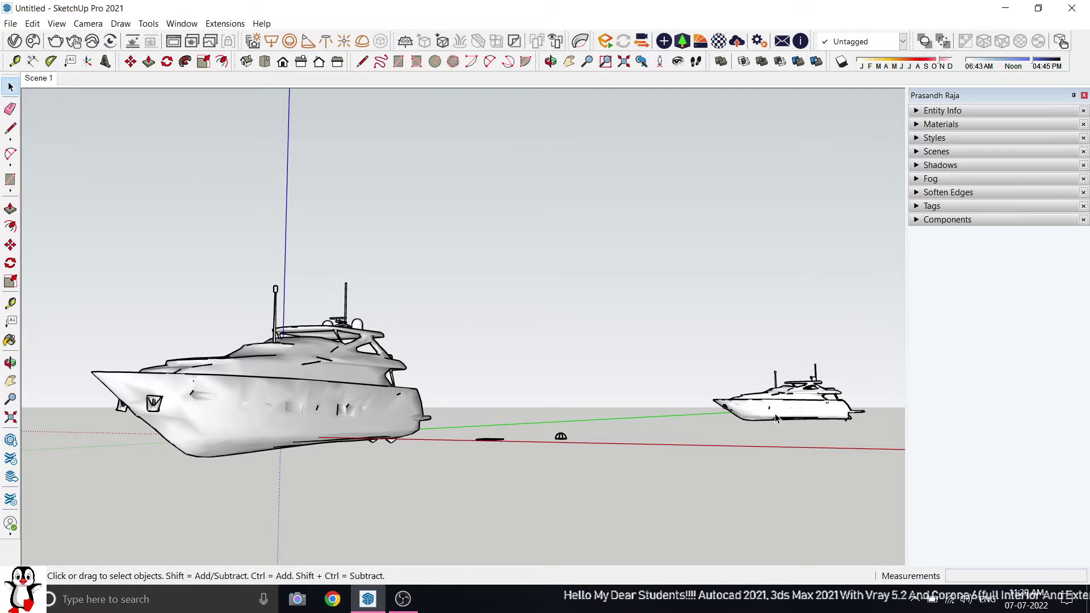
Open the Chaos Cosmos HDRIs, move the browser off the large yacht and look through the Day category.
left_click(32, 41)
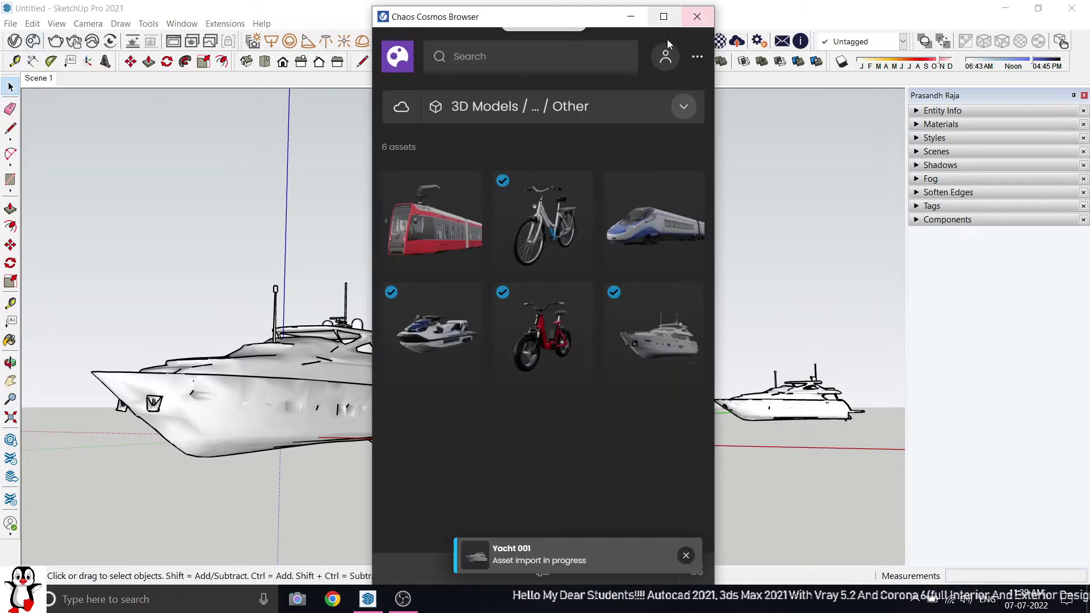
left_click(683, 107)
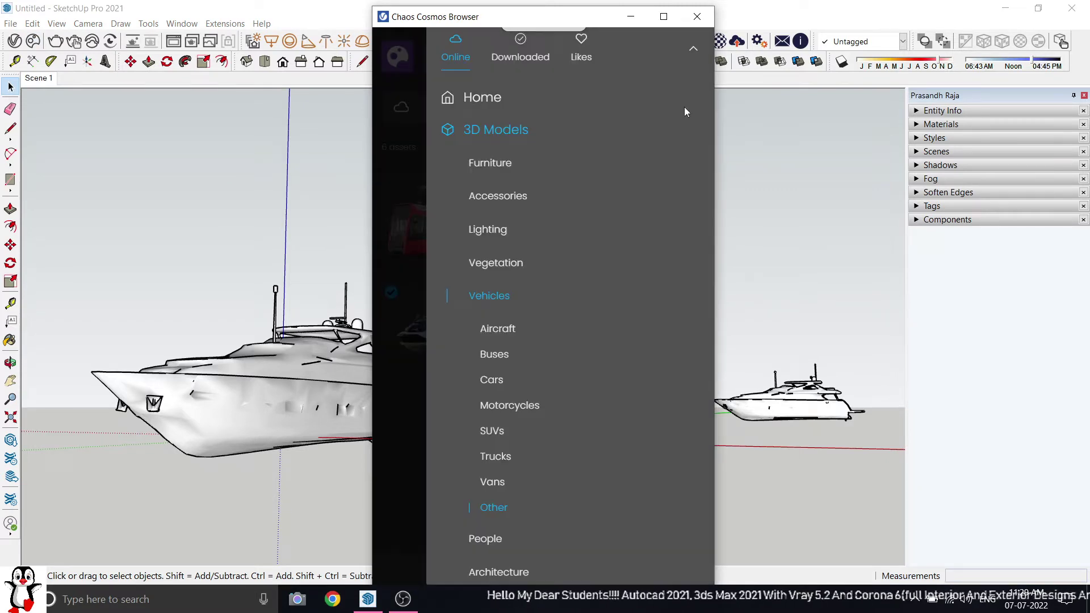
scroll(503, 559, "down", 3)
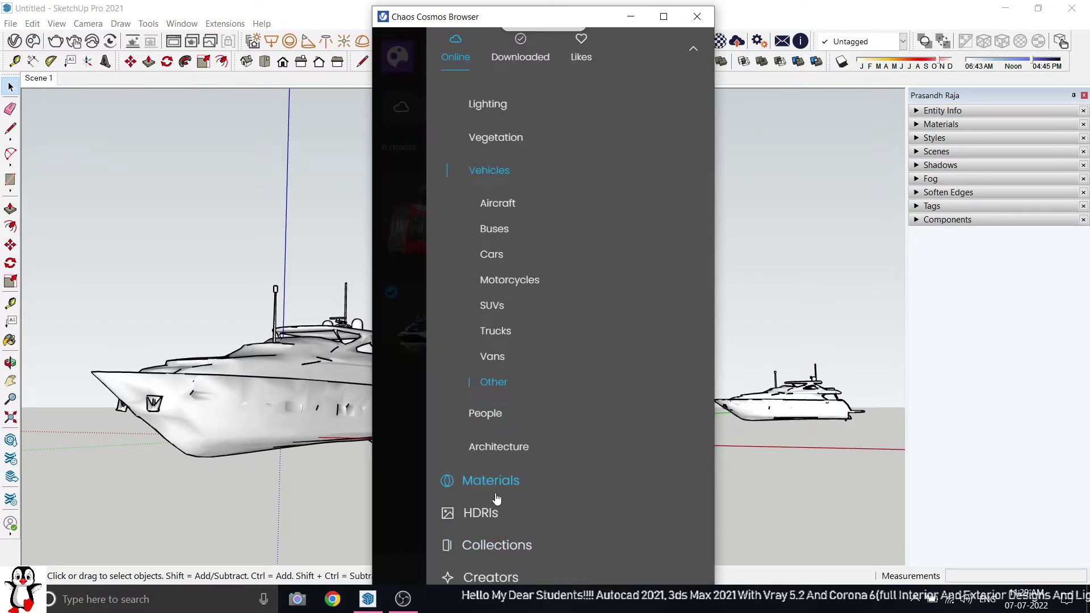
left_click(488, 513)
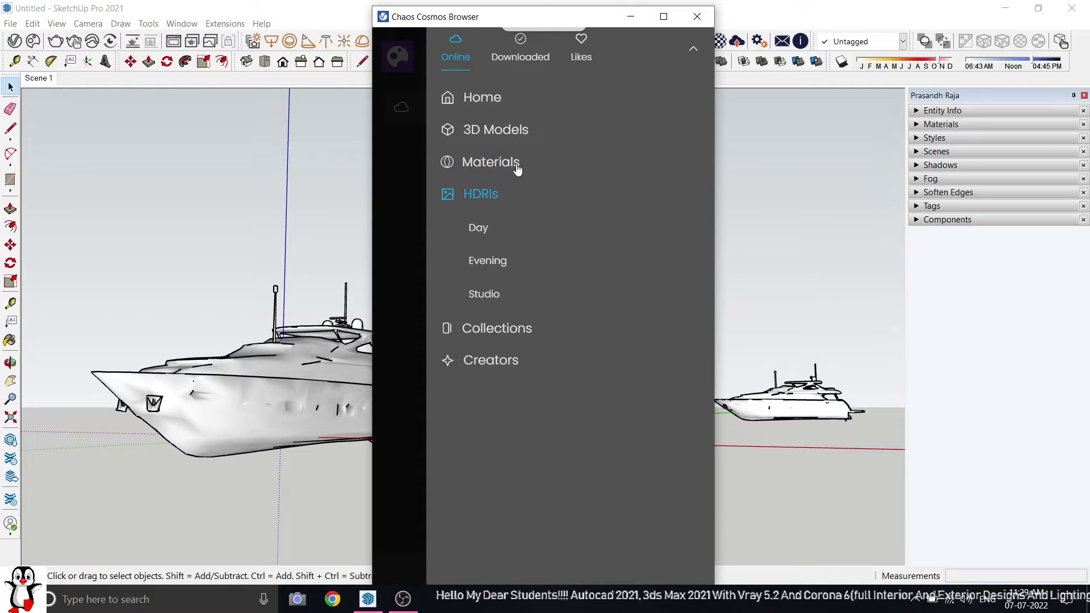
left_click_drag(543, 15, 760, 39)
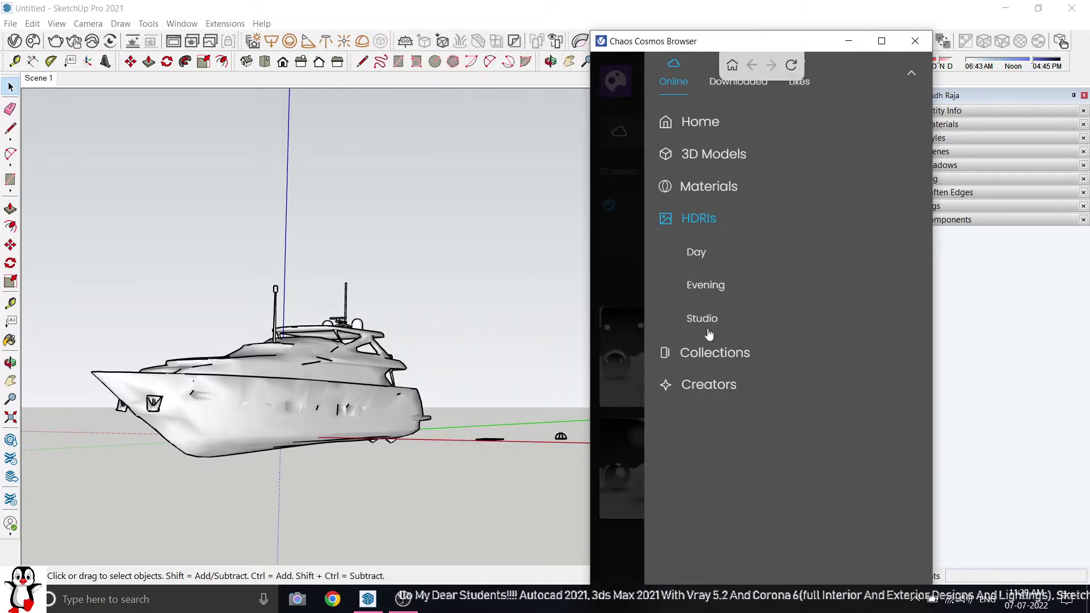
left_click(696, 254)
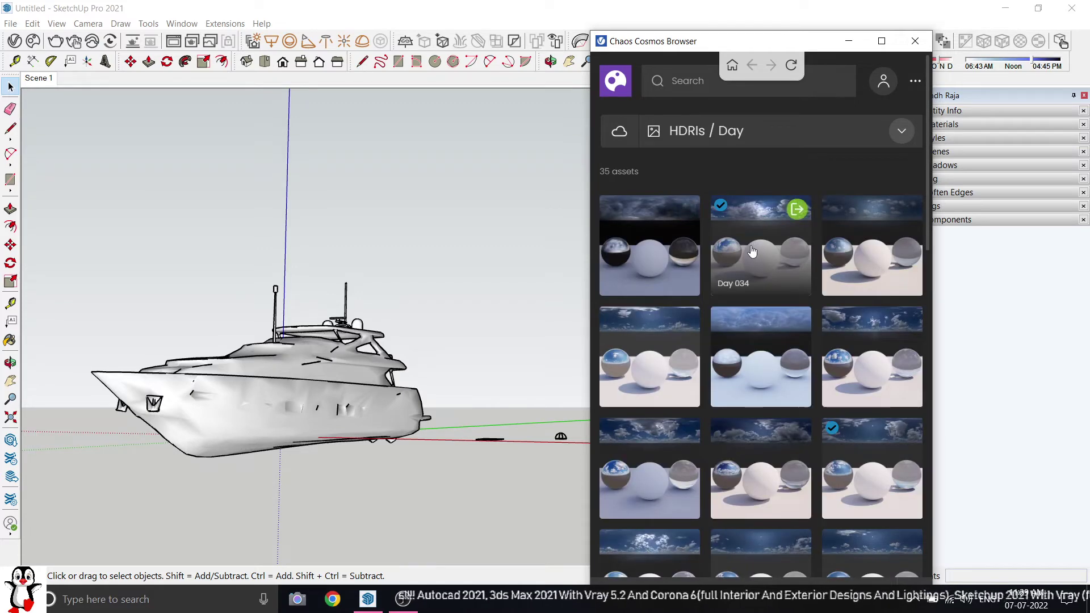
scroll(752, 253, "down", 8)
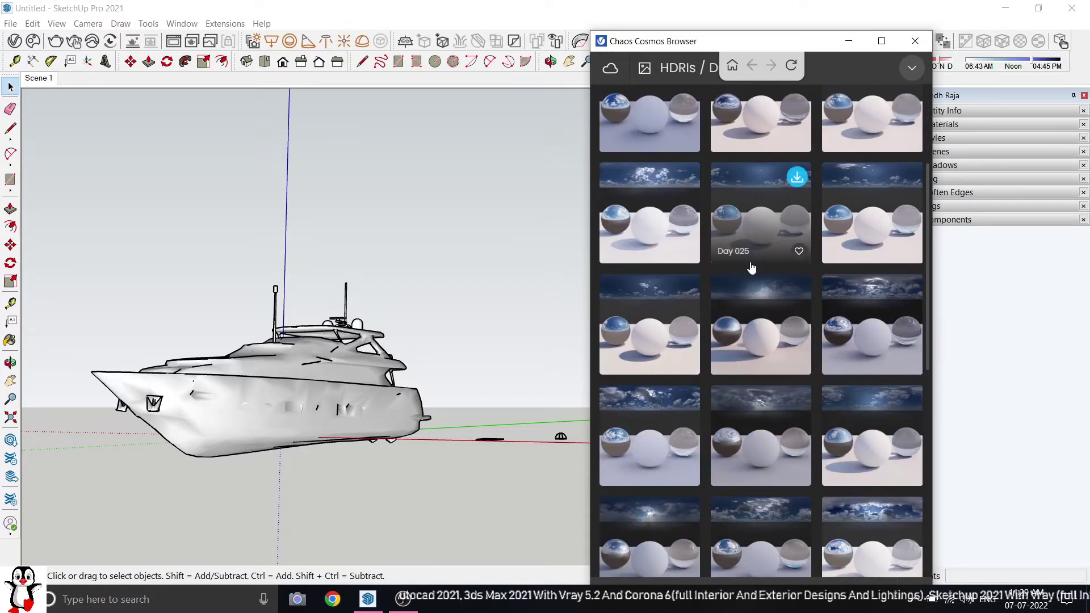
scroll(752, 266, "down", 5)
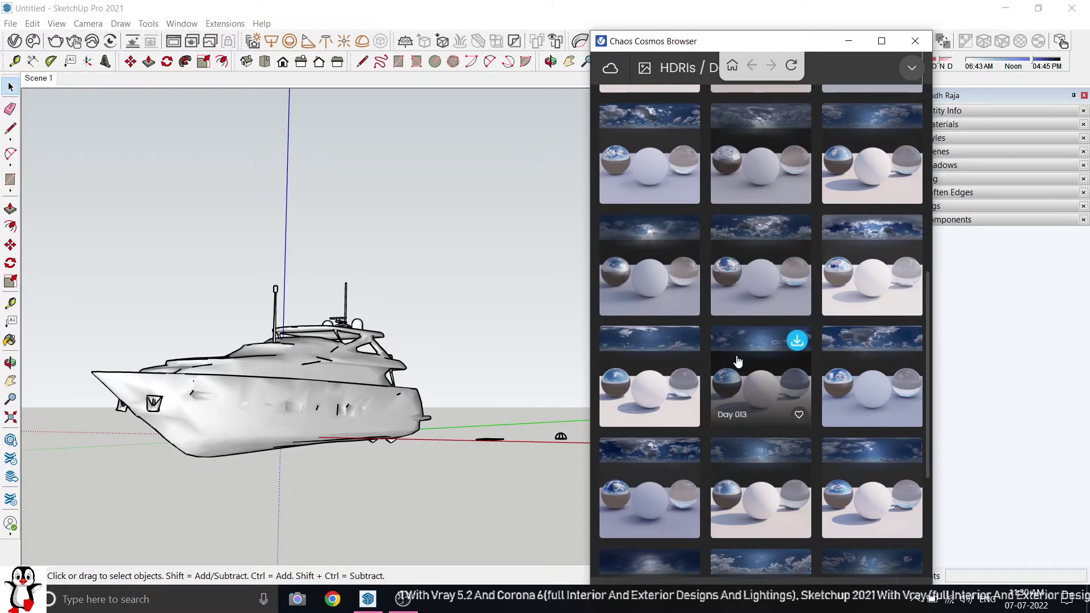
scroll(737, 361, "up", 10)
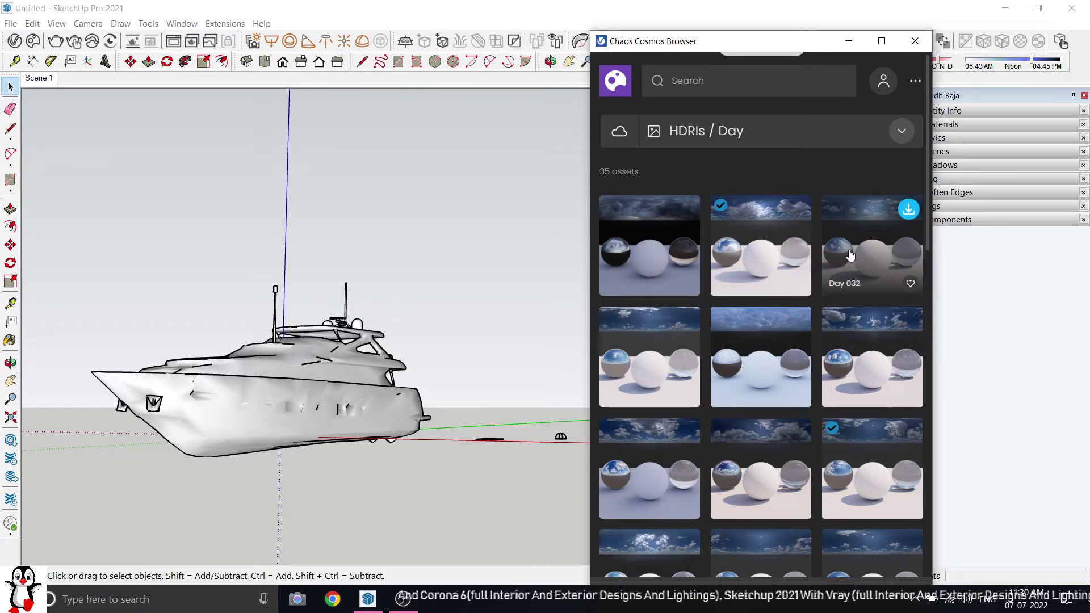
Look through the Evening HDRIs as far as Sunset 005, then close the Chaos Cosmos Browser.
left_click(902, 132)
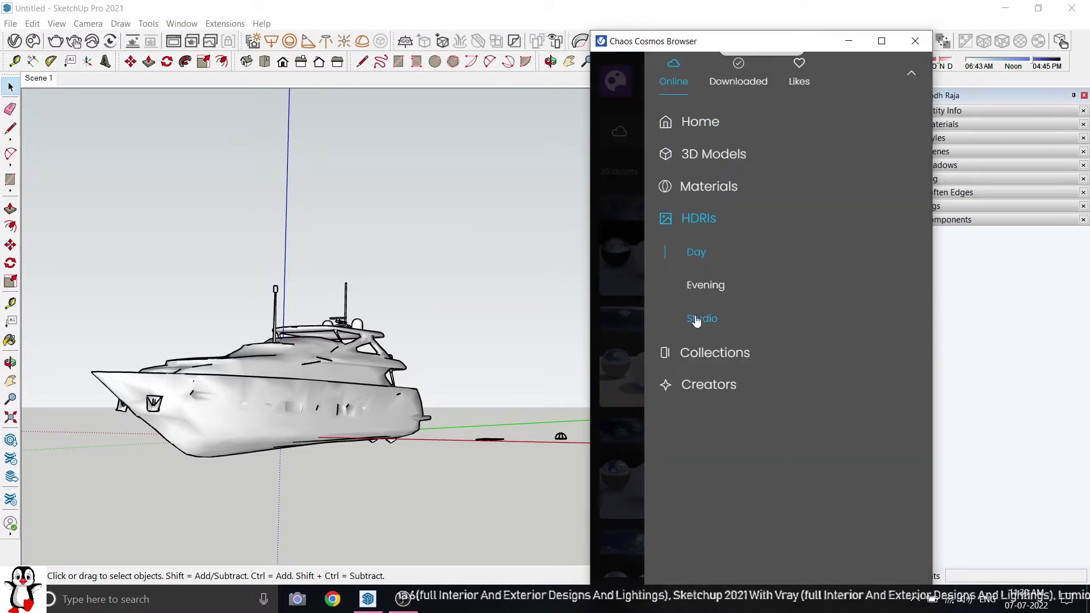
left_click(713, 287)
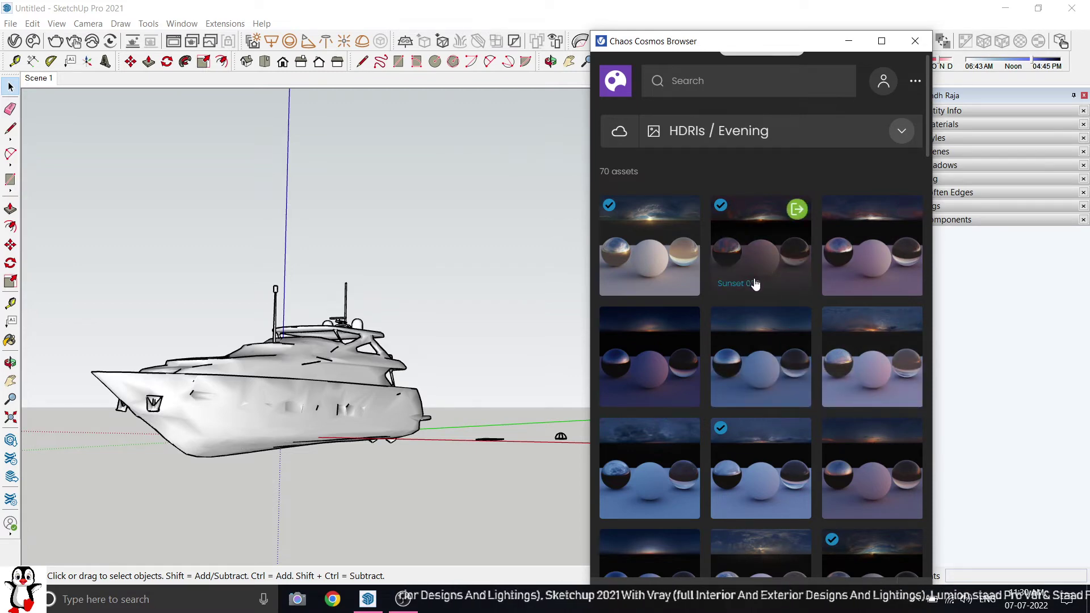
scroll(755, 284, "down", 4)
scroll(755, 285, "down", 5)
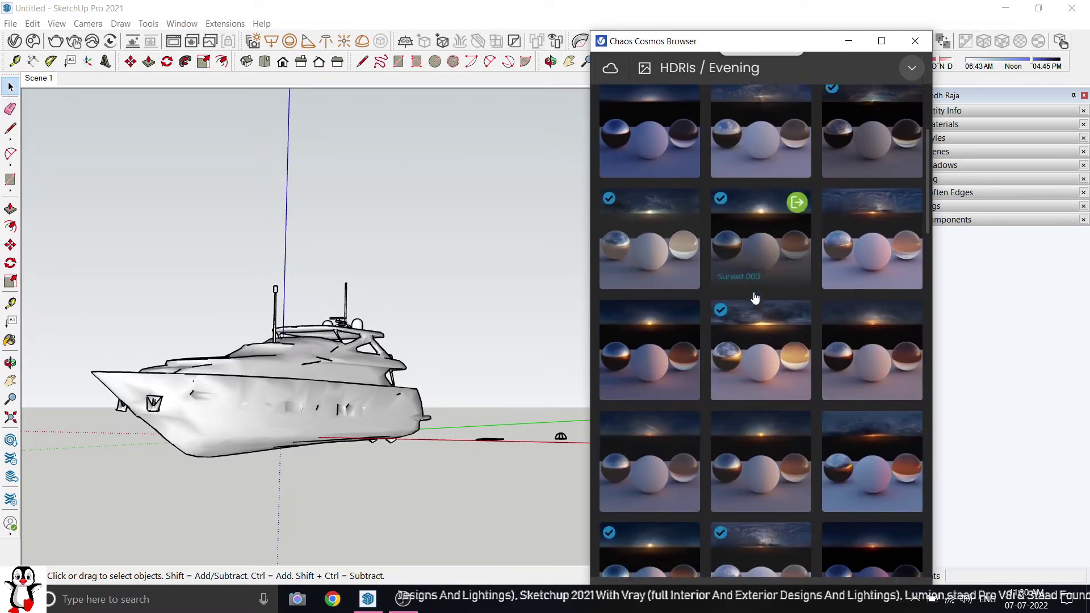
mouse_move(733, 338)
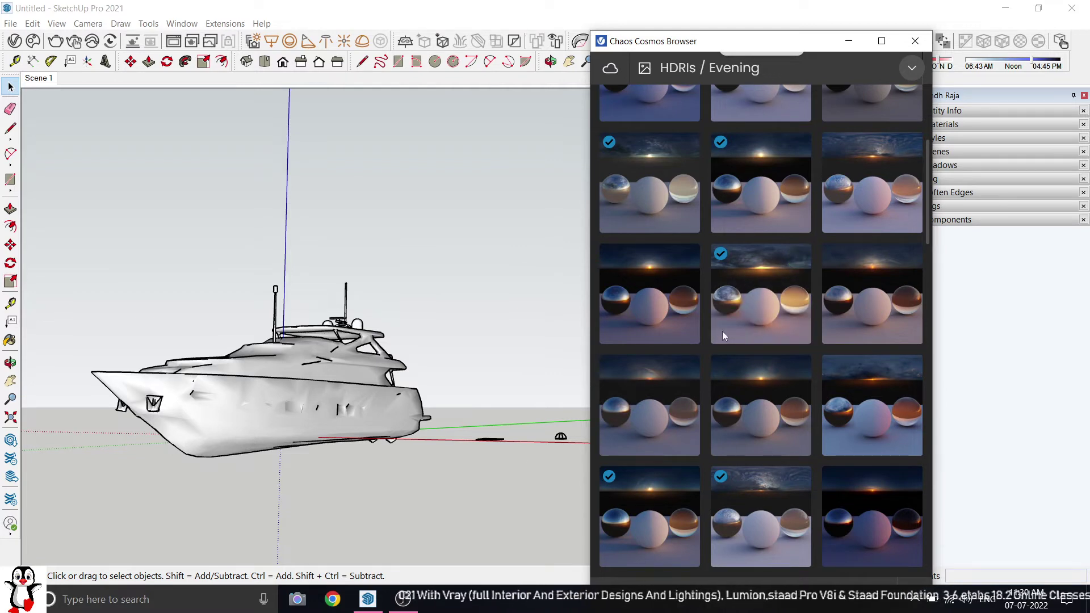
mouse_move(786, 280)
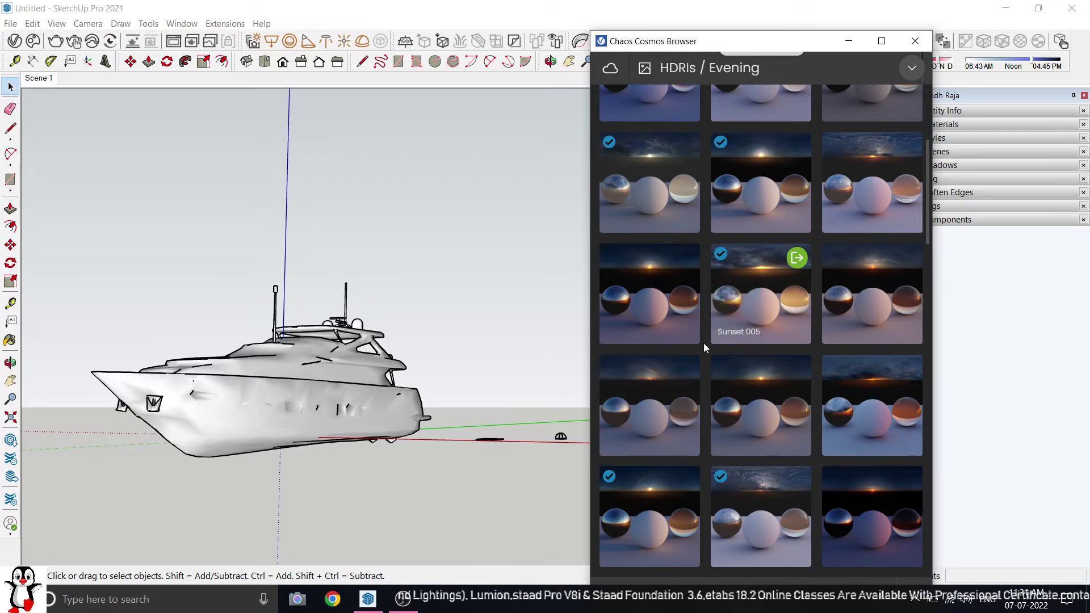
left_click(915, 41)
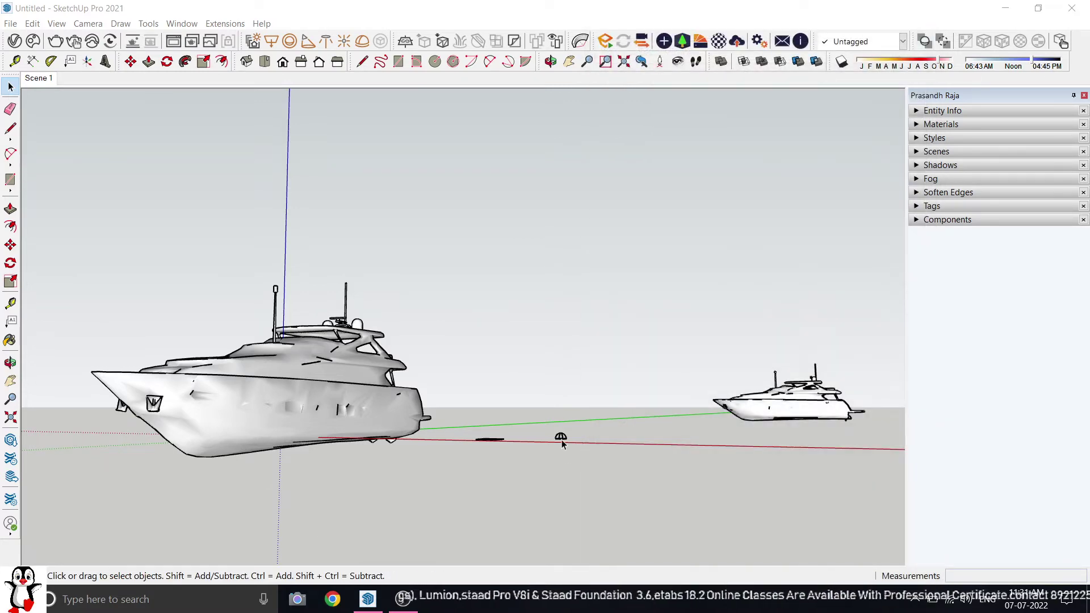
Select the dome light and show its parameters in the V-Ray Asset Editor, moving the editor so all settings are in view.
left_click(561, 439)
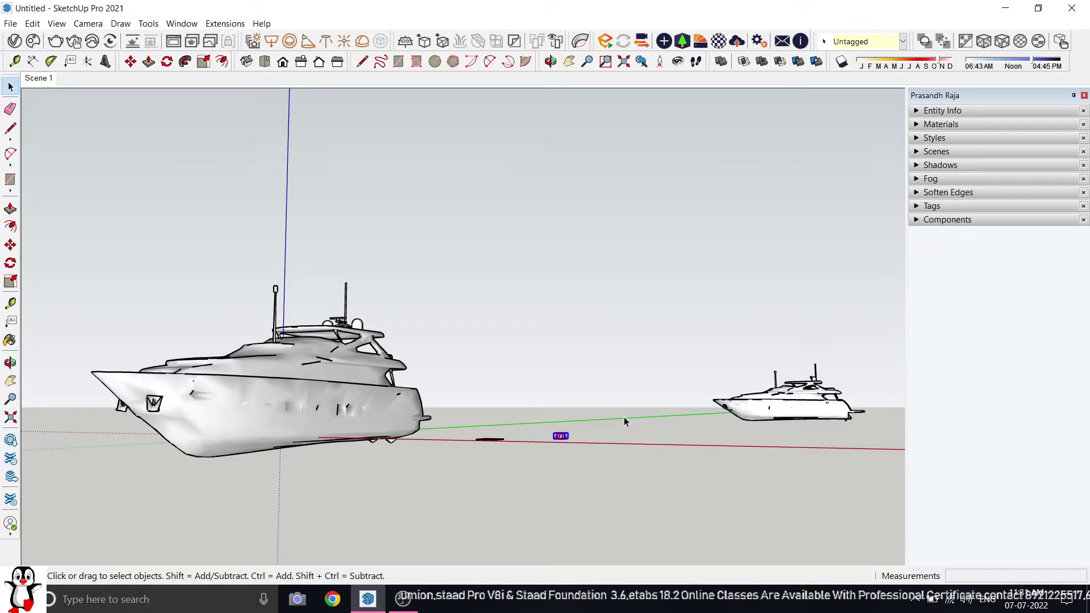
left_click(12, 43)
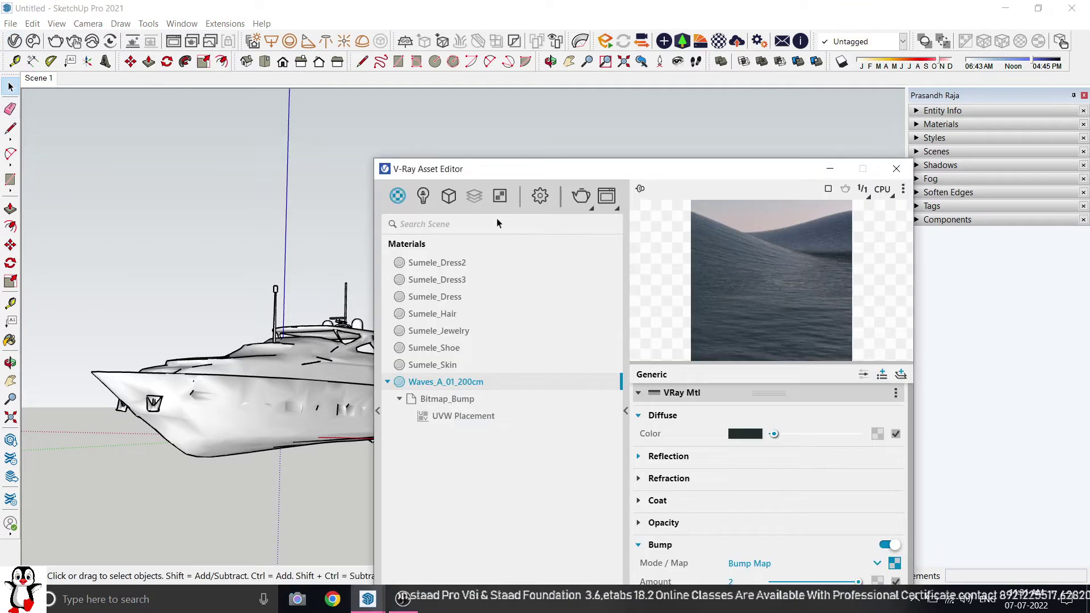
left_click(430, 195)
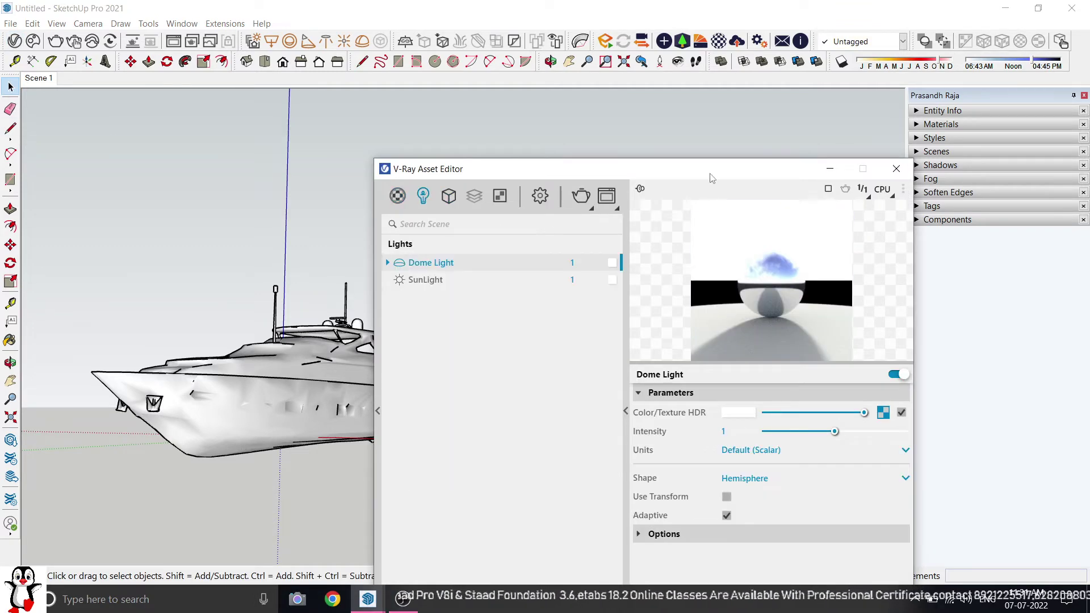
left_click_drag(712, 178, 742, 57)
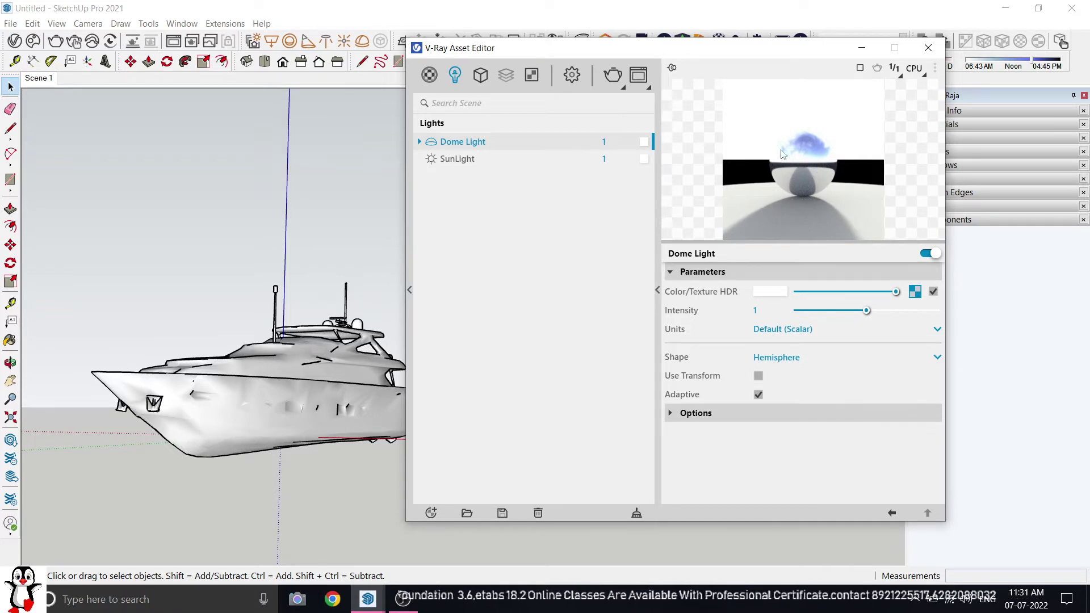
Revisit the Sunset 005 HDRI in the Chaos Cosmos Evening category and close the browser without importing it.
left_click(33, 41)
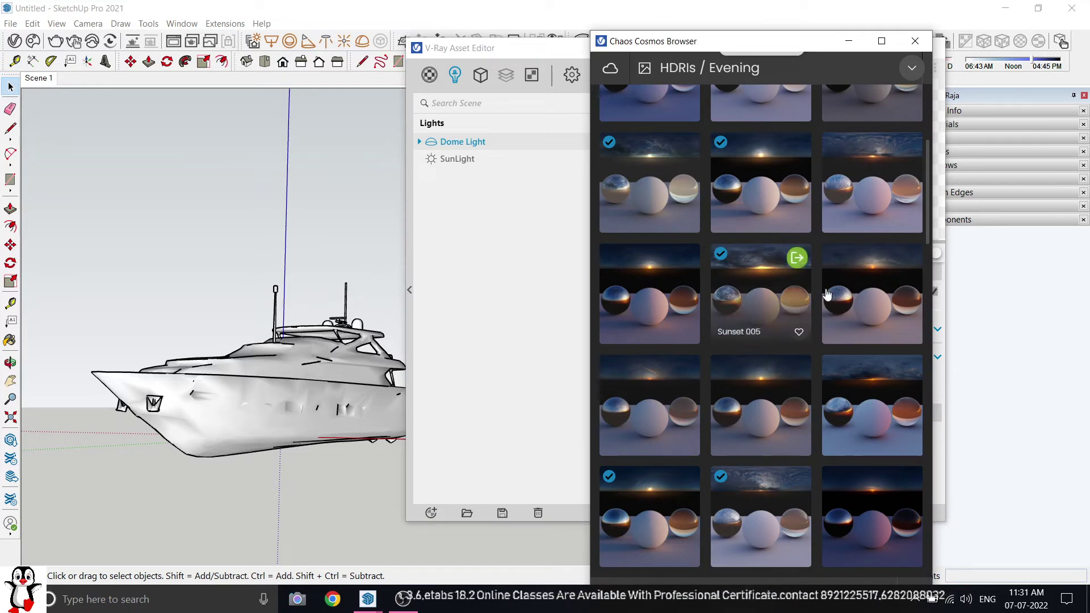
left_click(915, 41)
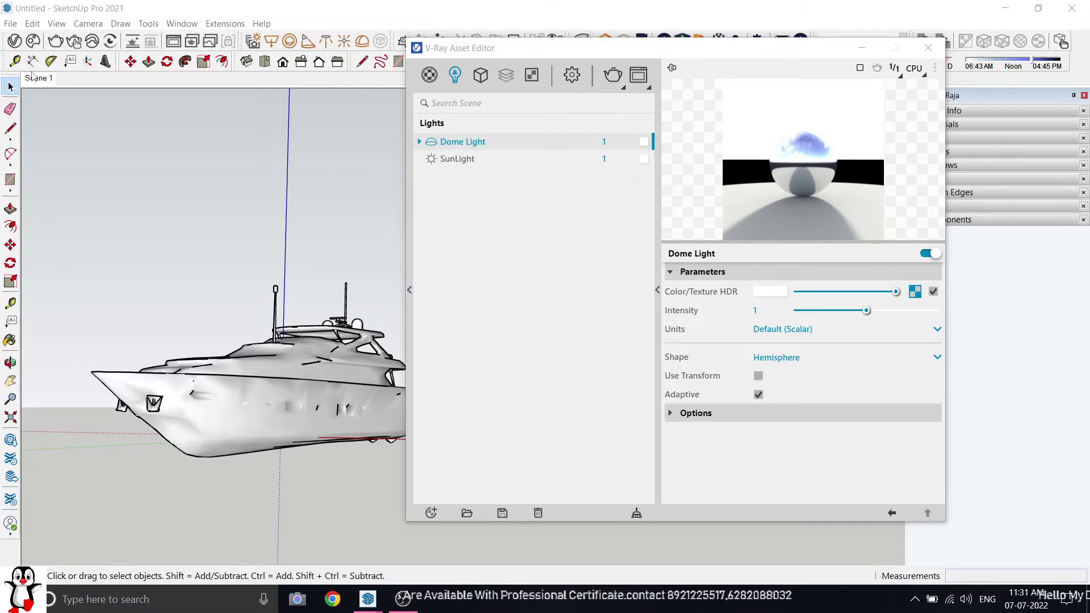
left_click(47, 43)
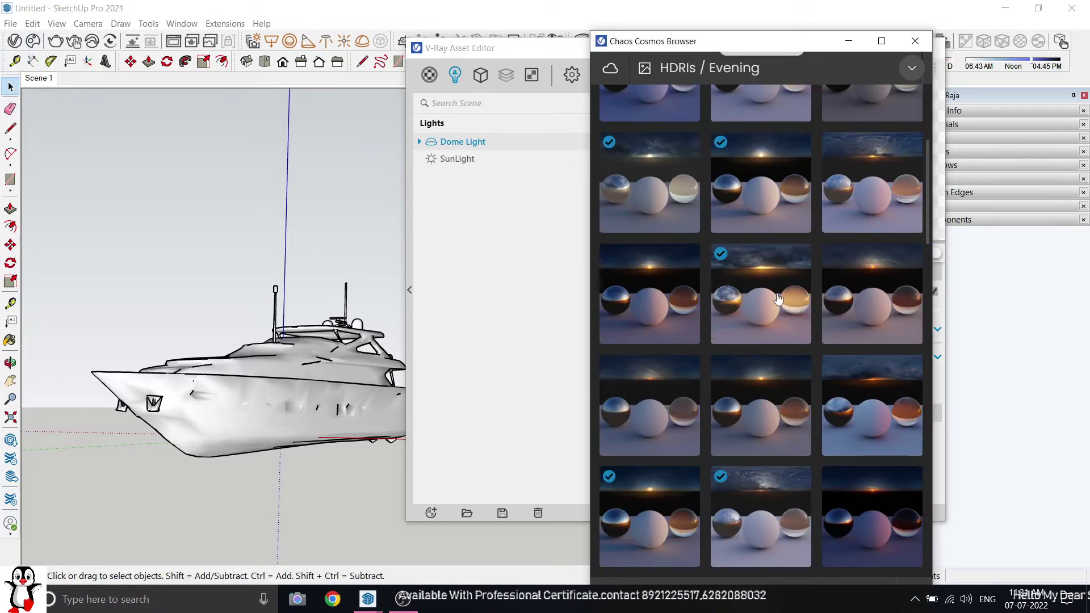
mouse_move(743, 328)
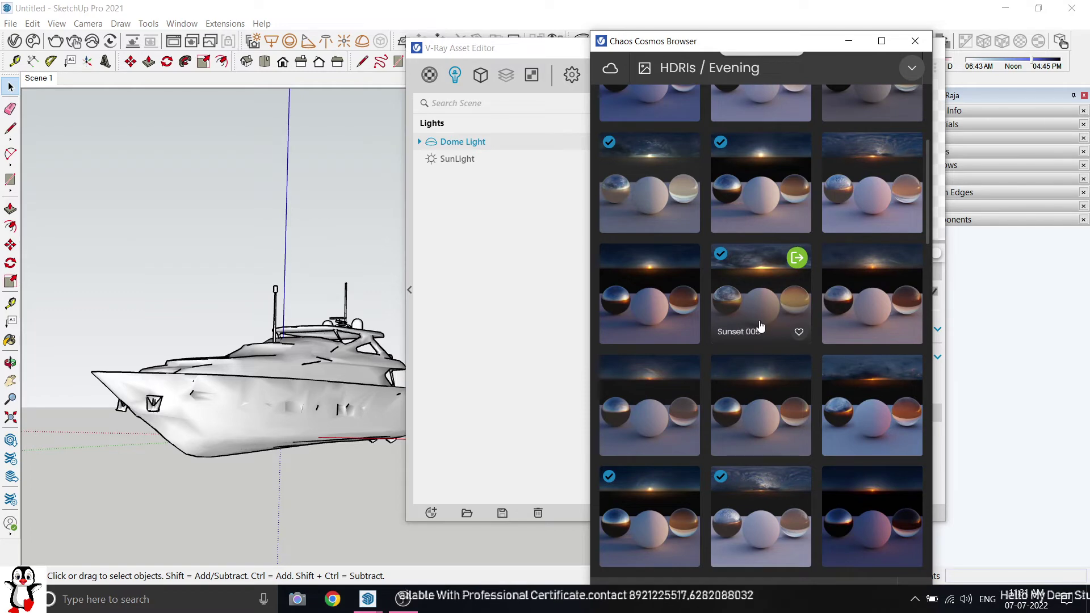
left_click(916, 41)
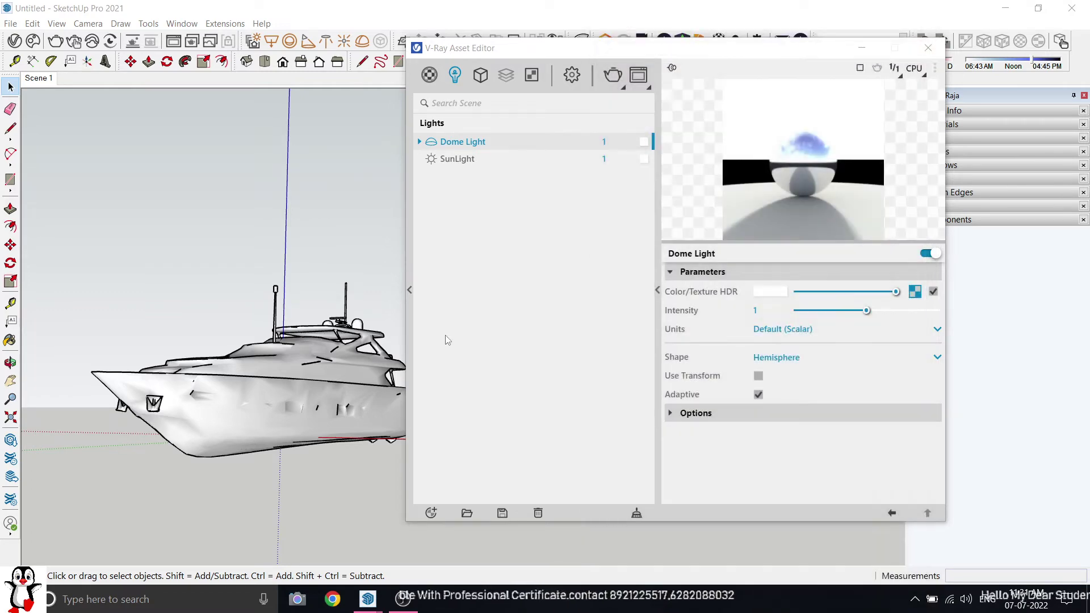
Show the dome light's bitmap texture settings and browse for a replacement image file, moving the file dialog clear of the editor's edge.
left_click(420, 141)
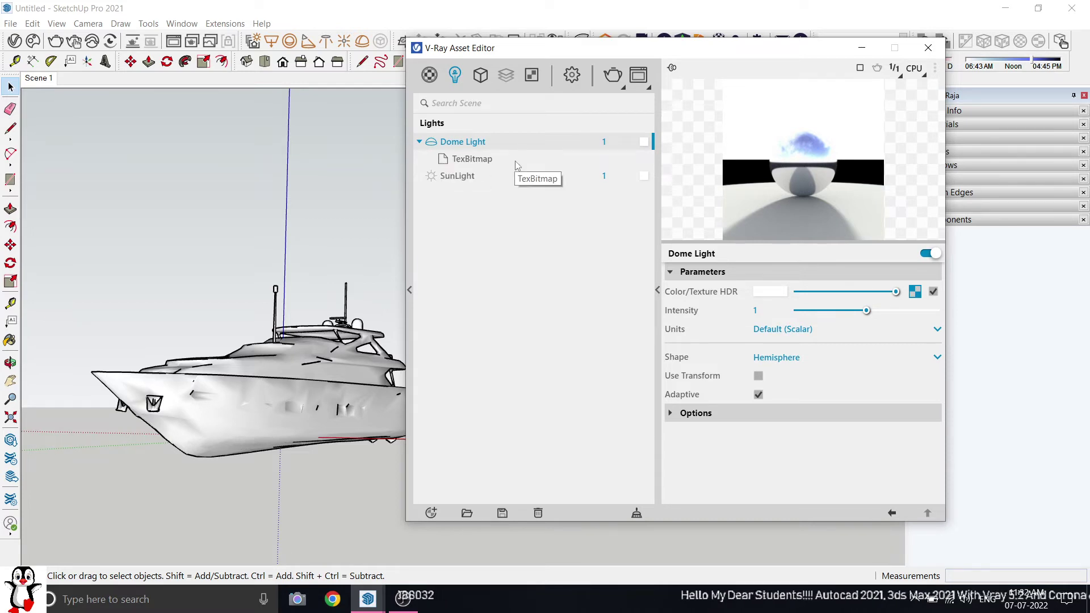
left_click(491, 158)
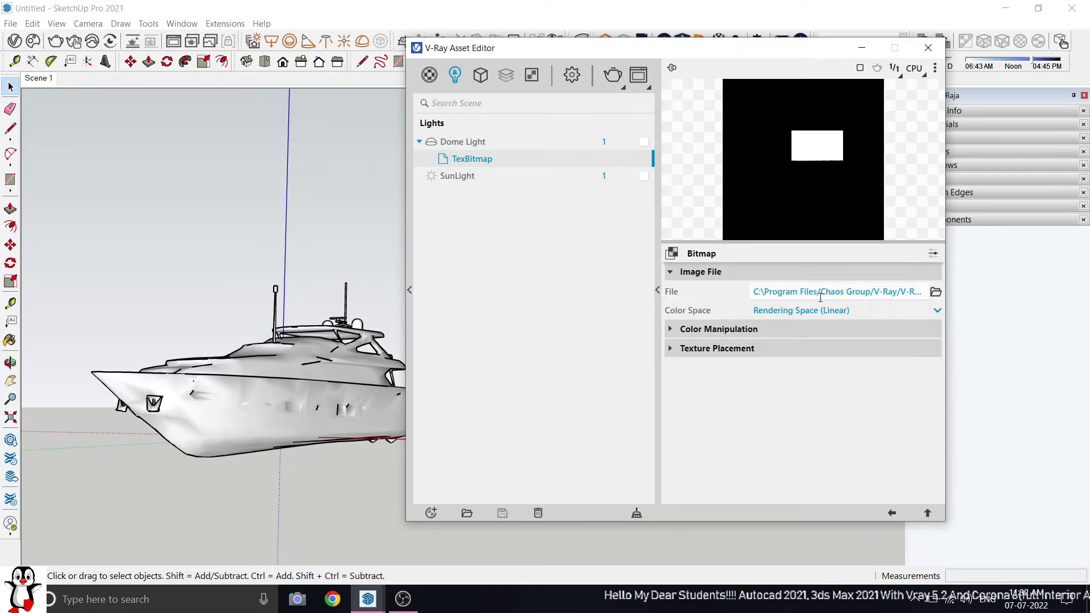
left_click(903, 292)
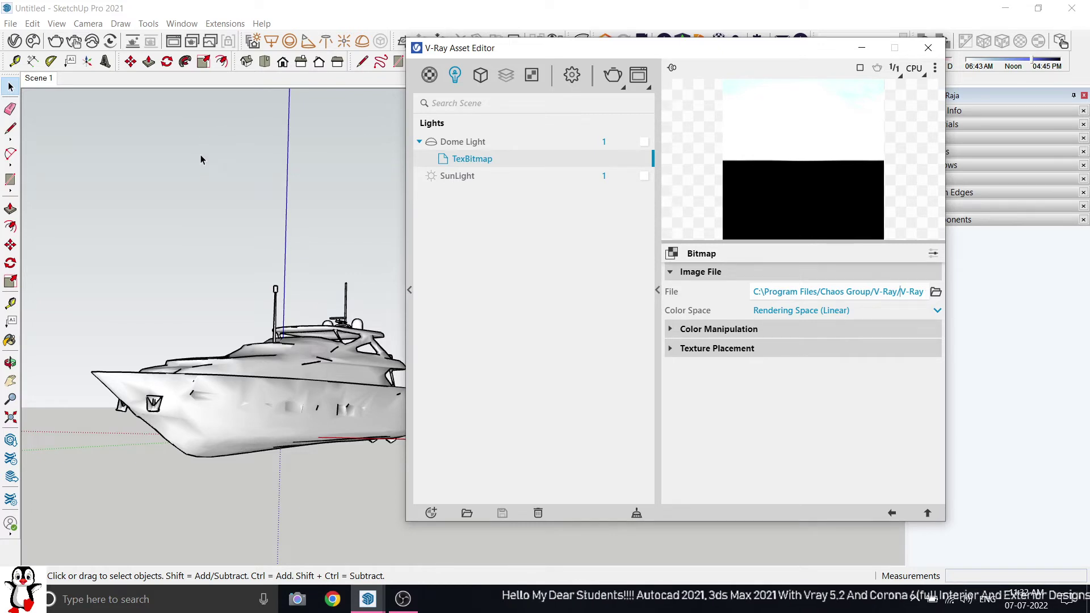
left_click(936, 292)
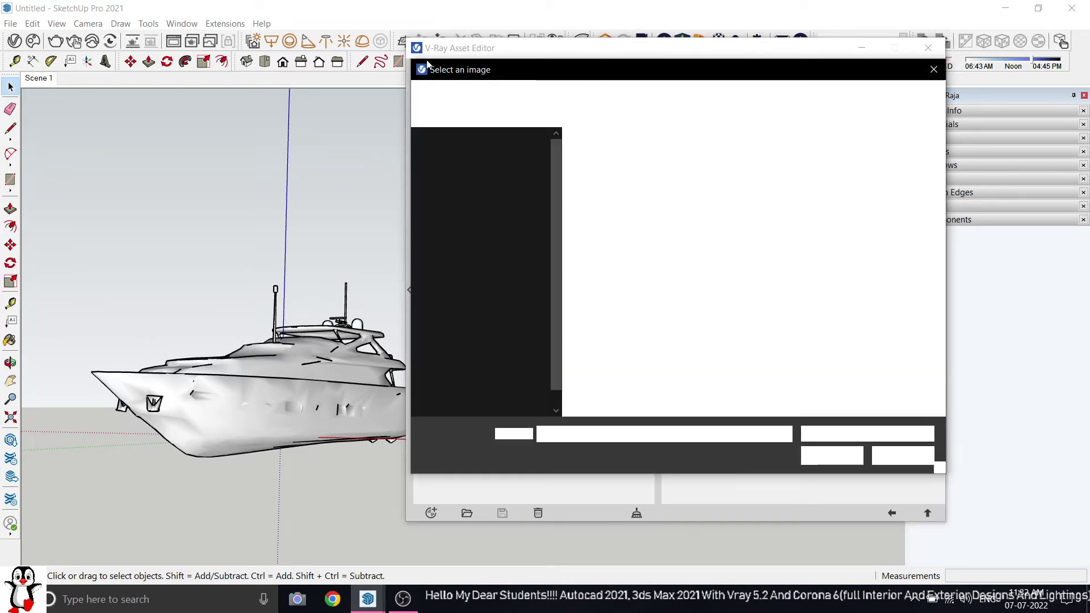
left_click_drag(623, 70, 509, 64)
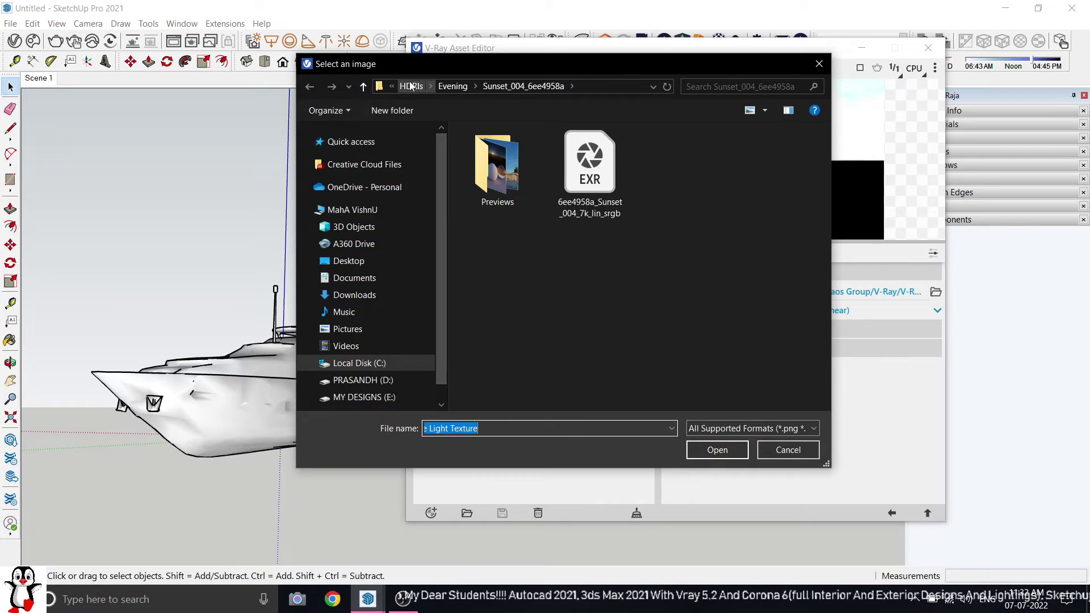
Load the Sunset_005_02 preview image from the Evening HDRIs' Sunset_005_e2488bfa folder into the dome light's bitmap.
left_click(453, 87)
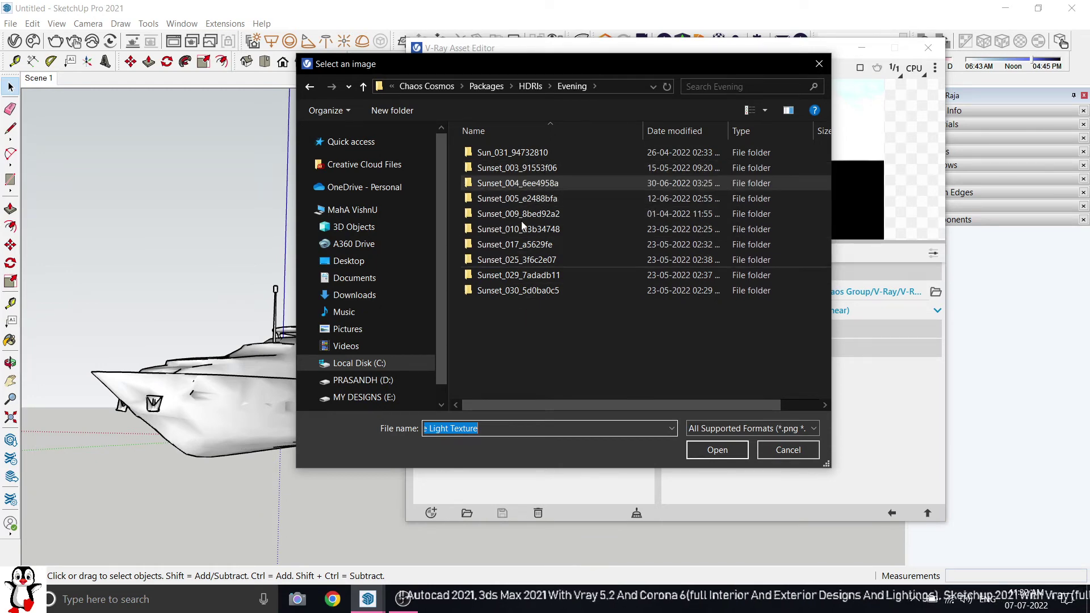
double_click(531, 198)
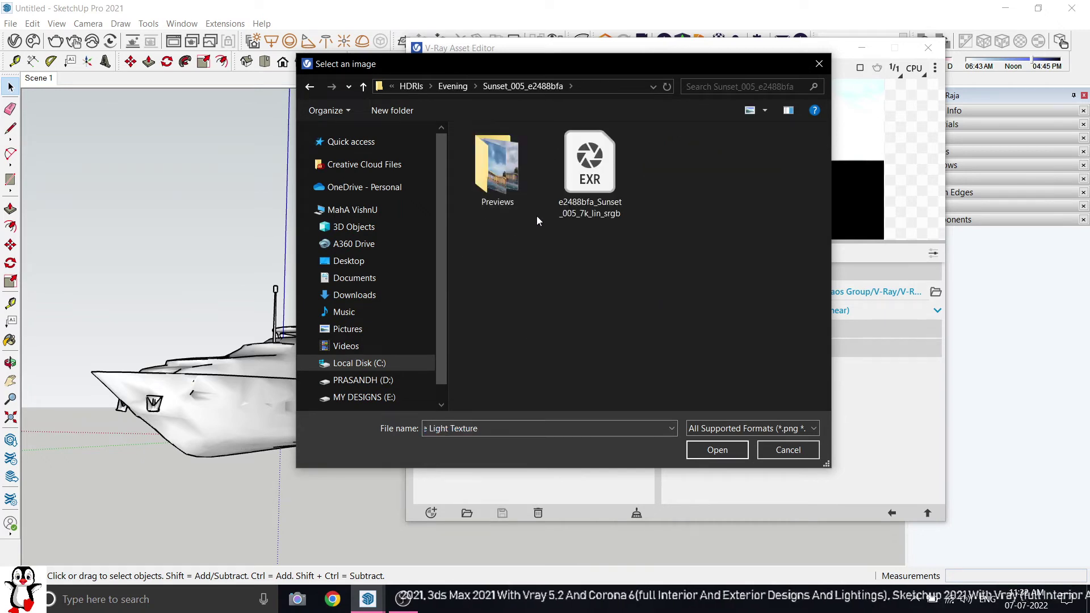
double_click(502, 177)
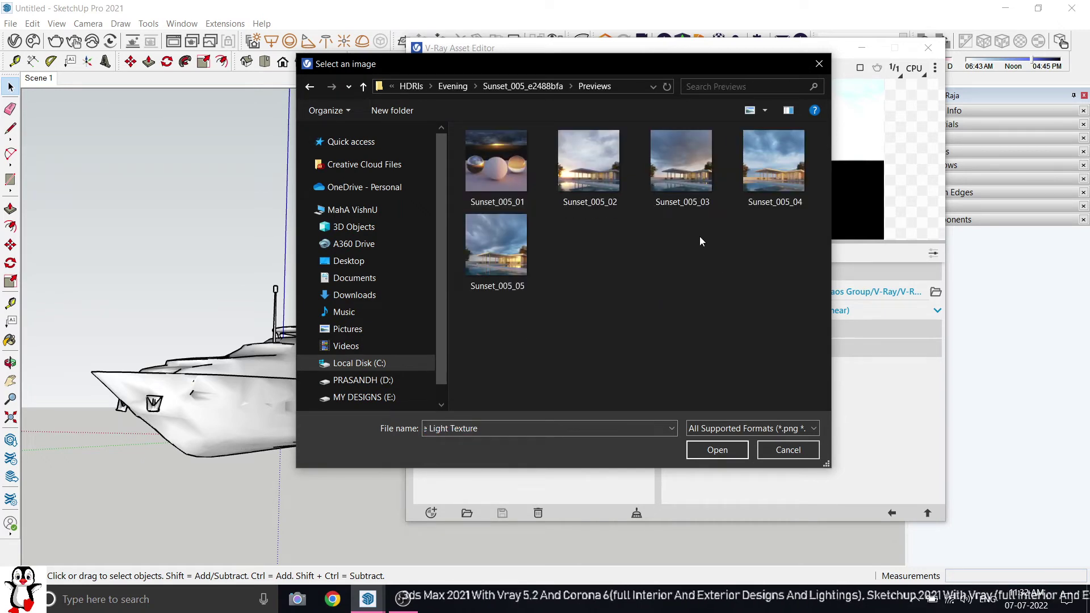
double_click(590, 168)
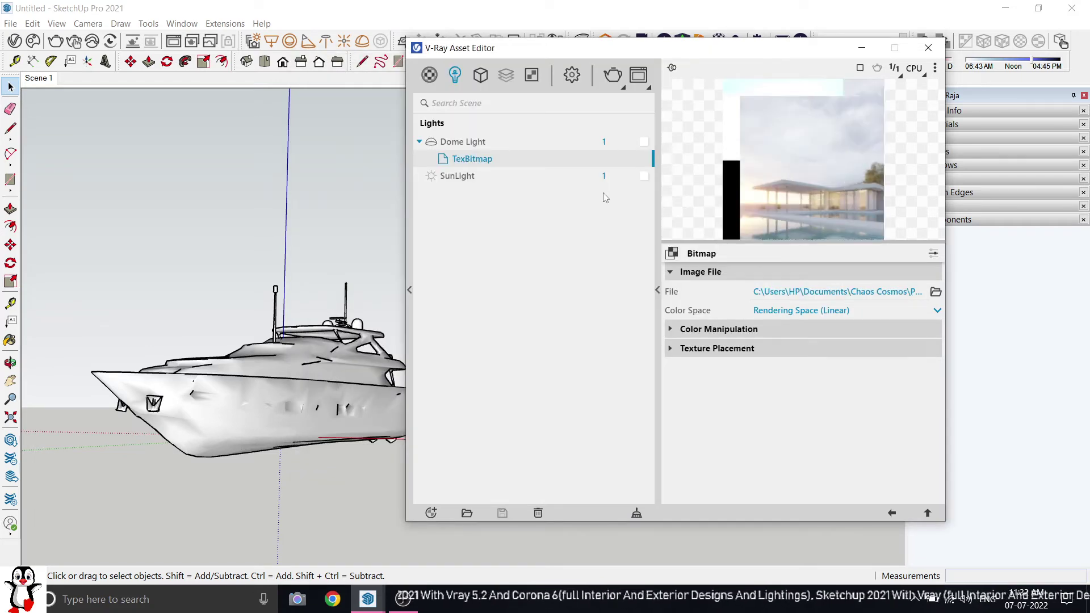
Browse for the bitmap's image file again and examine the Sunset_005_02 preview enlarged in the photo viewer.
left_click(935, 292)
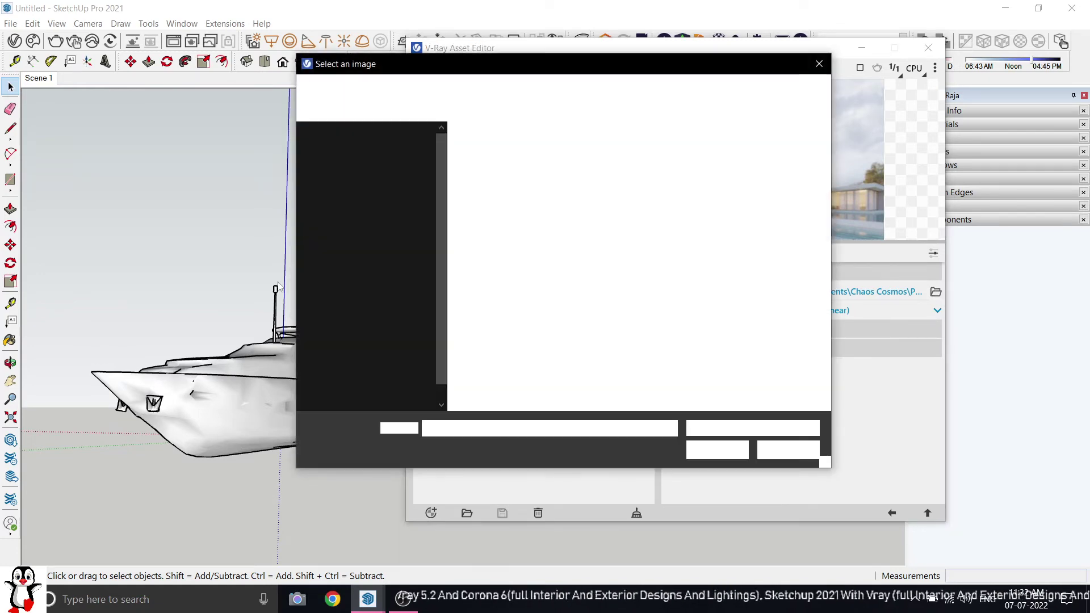
left_click(598, 176)
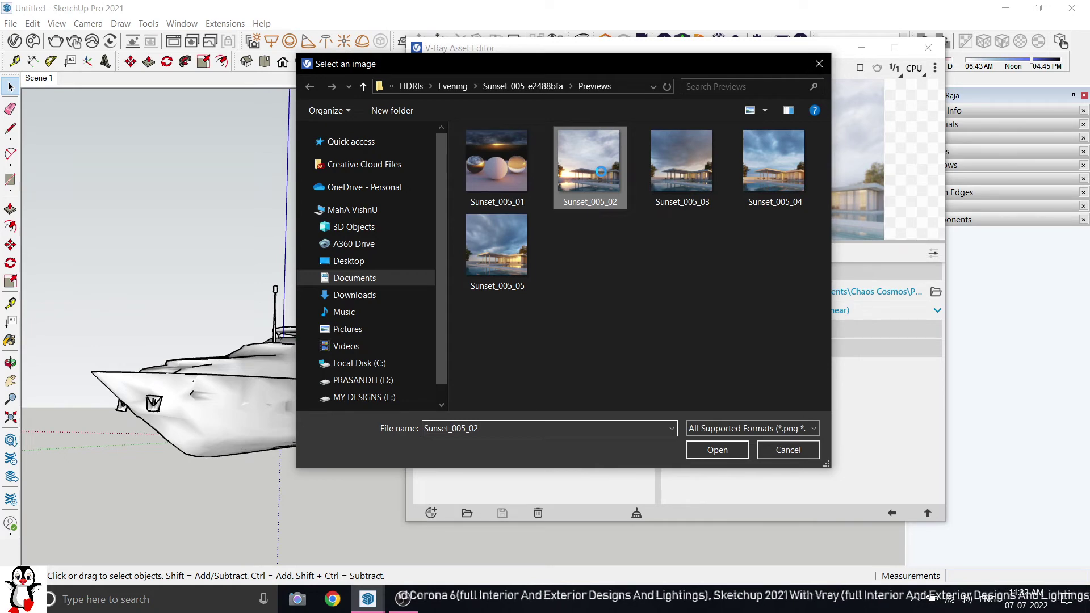
right_click(600, 171)
key("Escape")
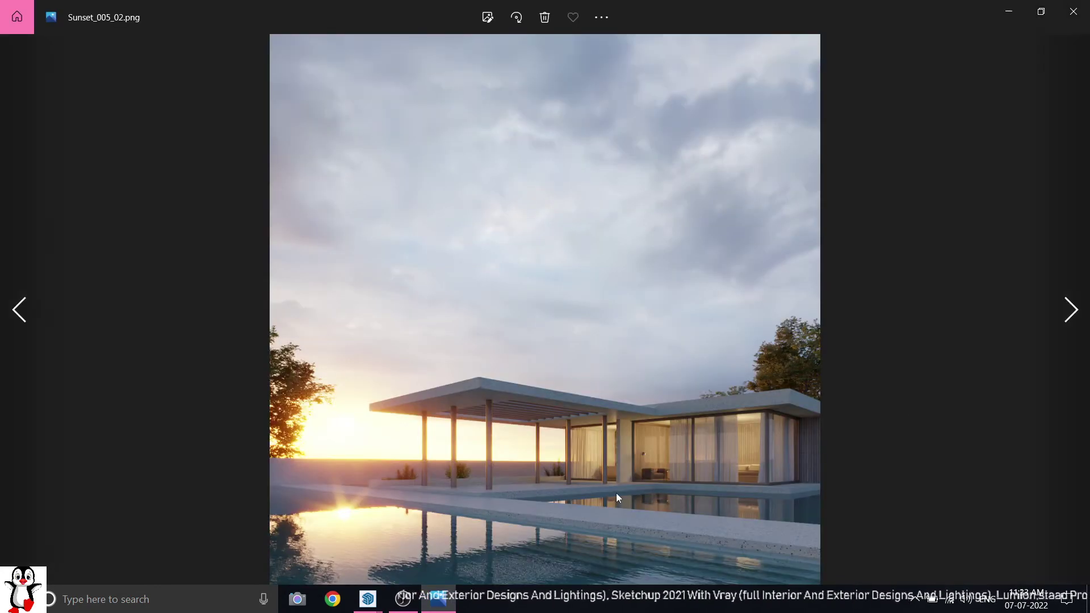
scroll(615, 492, "up", 2)
left_click_drag(533, 472, 643, 390)
scroll(404, 356, "down", 2)
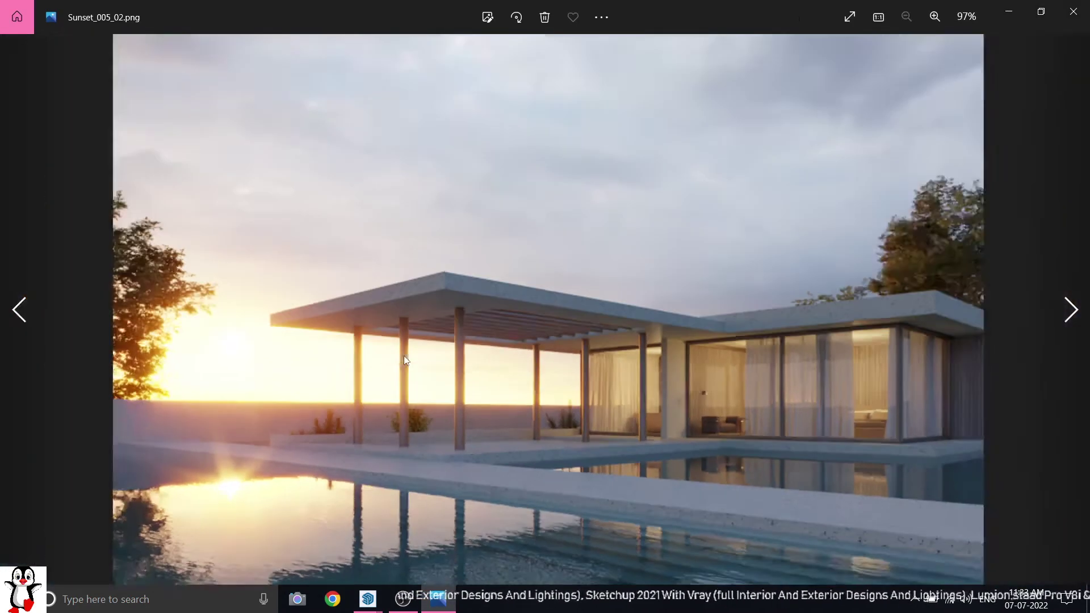
Look through the Sunset_005_03, Sunset_005_04 and Sunset_005_05 previews, then close the photo viewer.
left_click(1077, 320)
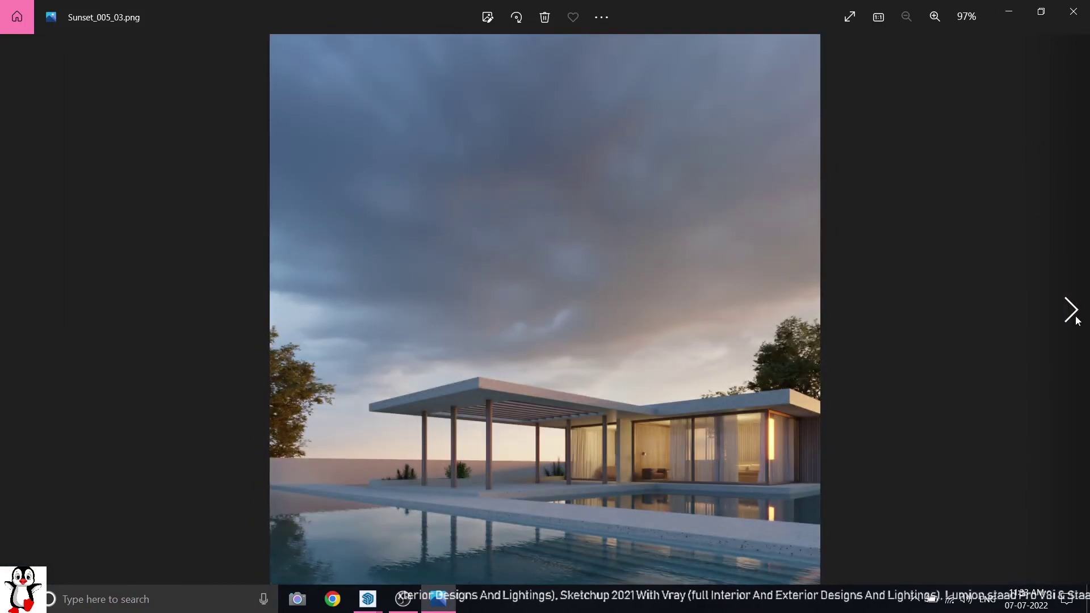
left_click(1077, 321)
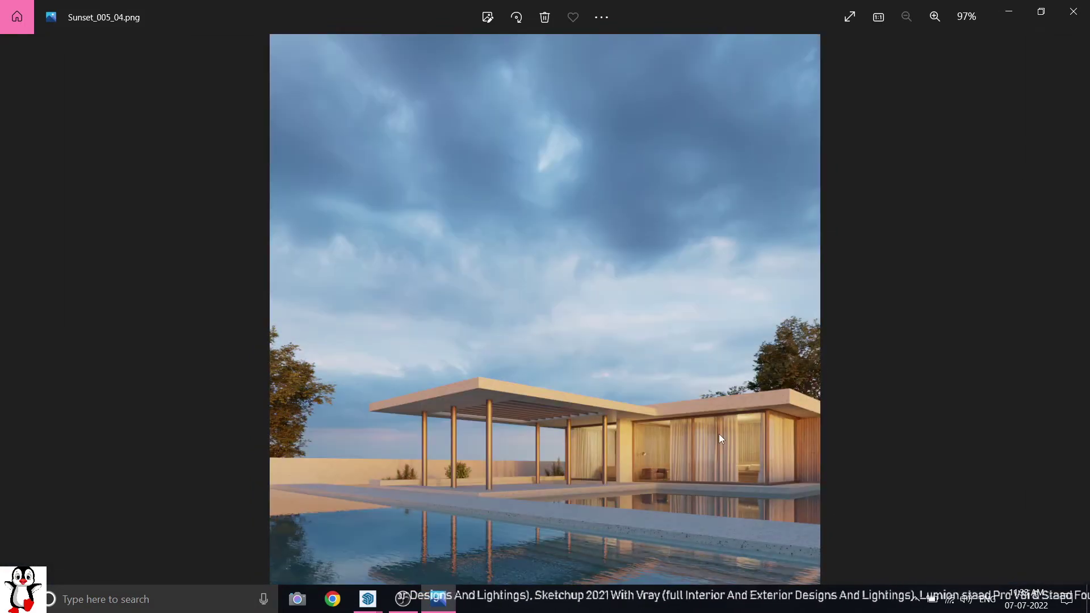
scroll(719, 434, "up", 2)
left_click_drag(715, 316, 720, 277)
scroll(719, 275, "down", 2)
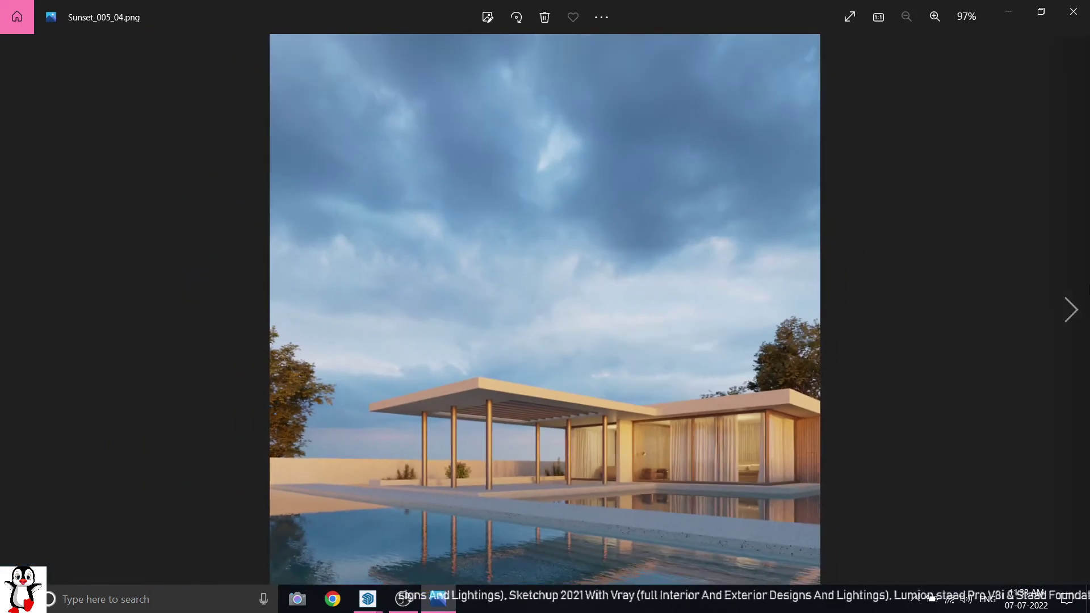
left_click(1072, 308)
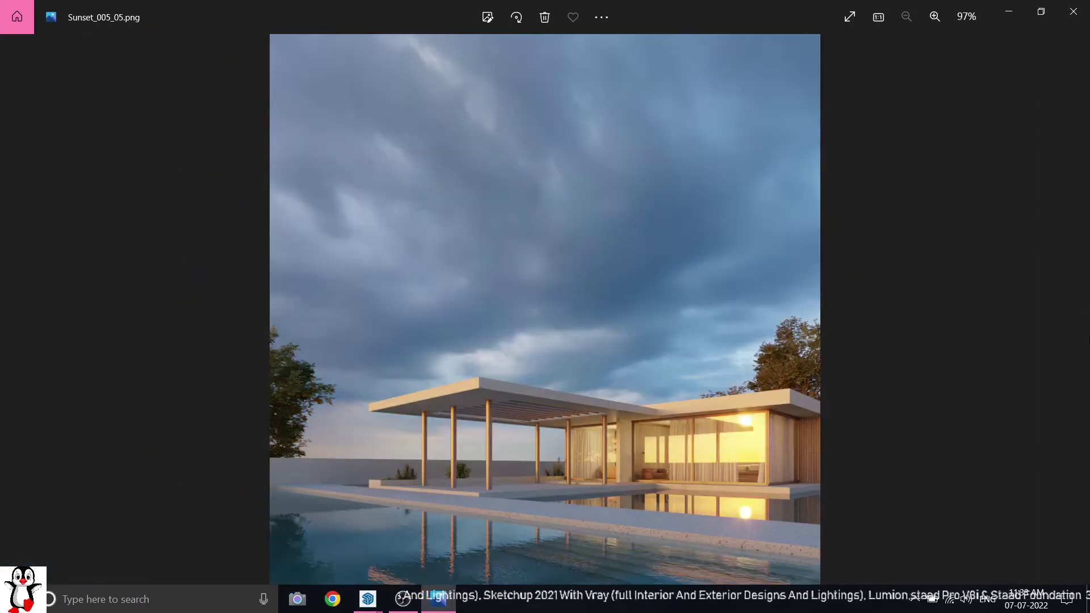
left_click(1073, 11)
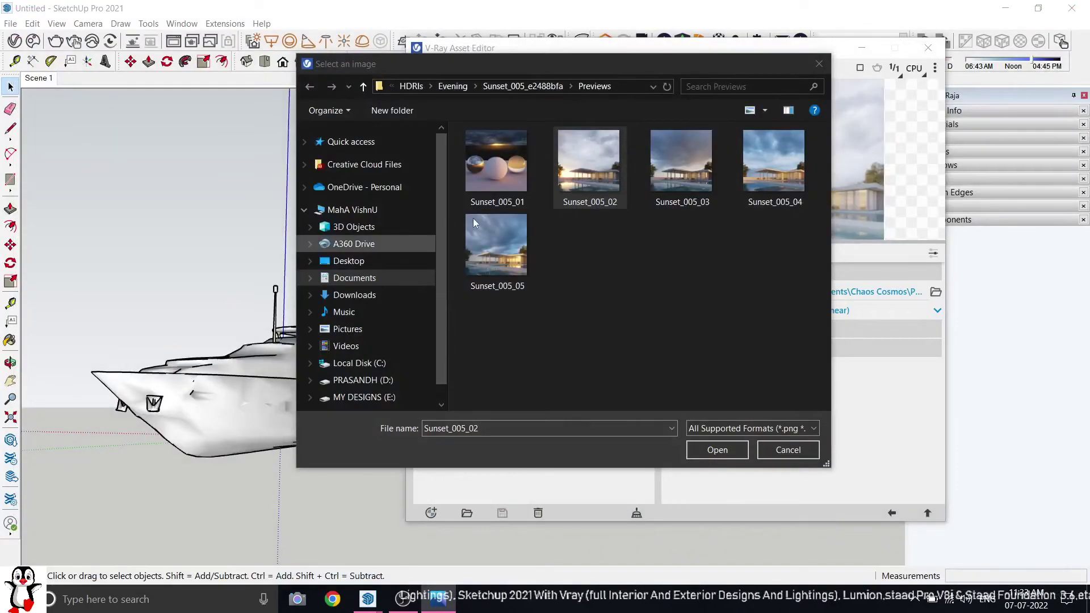
Load the e2488bfa_Sunset_005_7k_lin_srgb EXR from the Sunset_005_e2488bfa folder as the dome light's bitmap file.
mouse_move(594, 66)
left_mouse_down()
mouse_move(240, 101)
mouse_move(301, 102)
left_mouse_up()
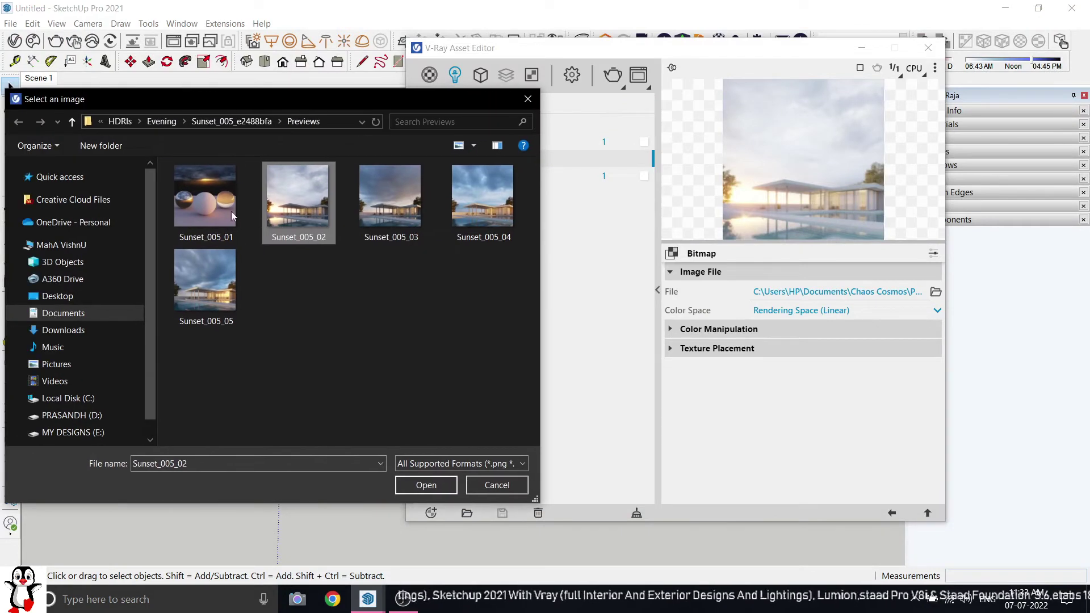
left_click(212, 122)
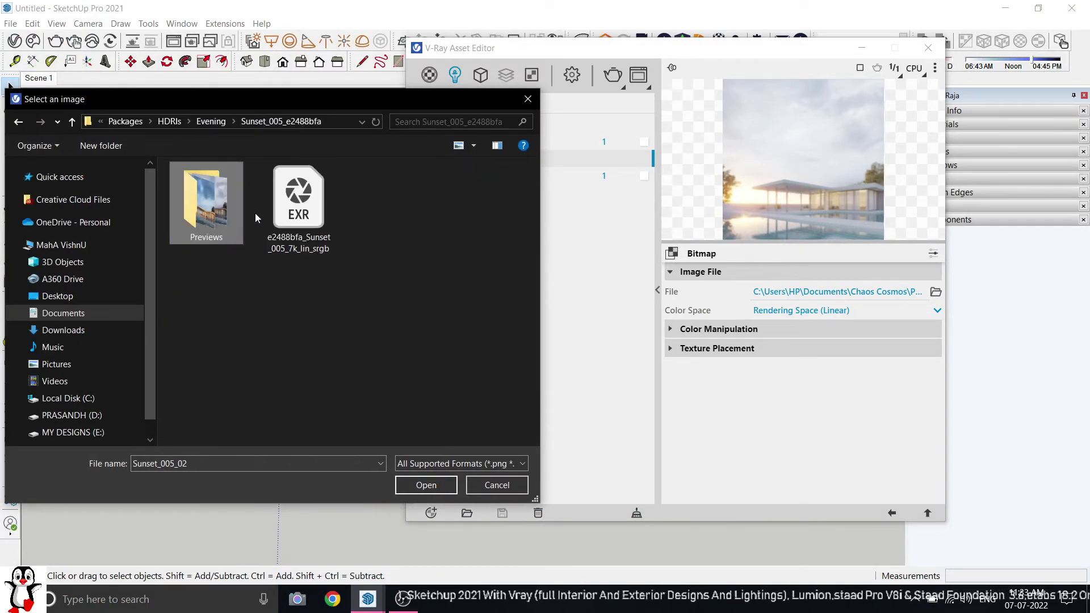
left_click(294, 229)
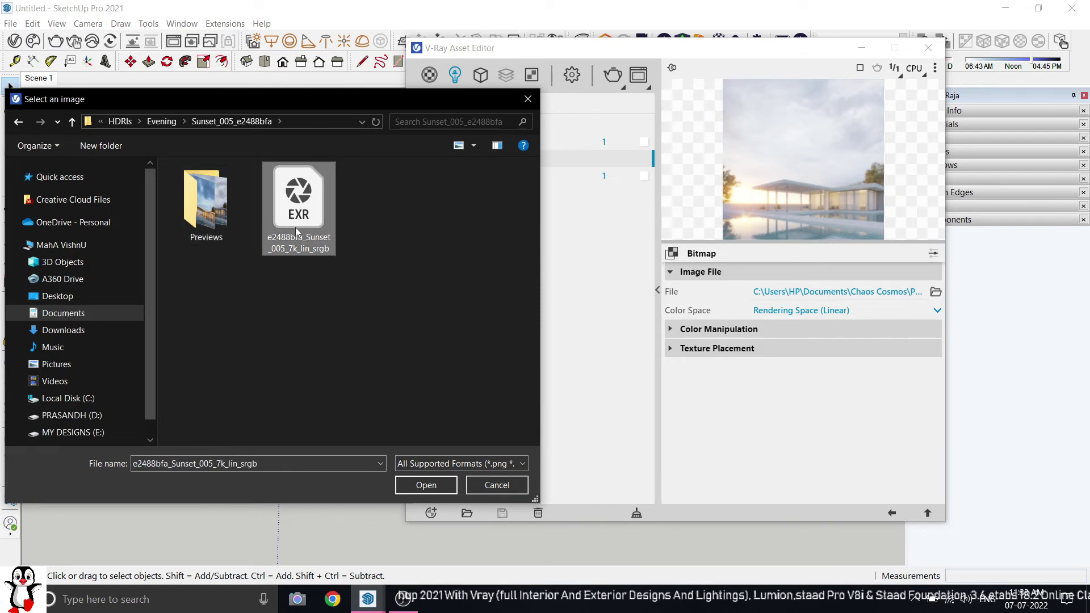
left_click(434, 485)
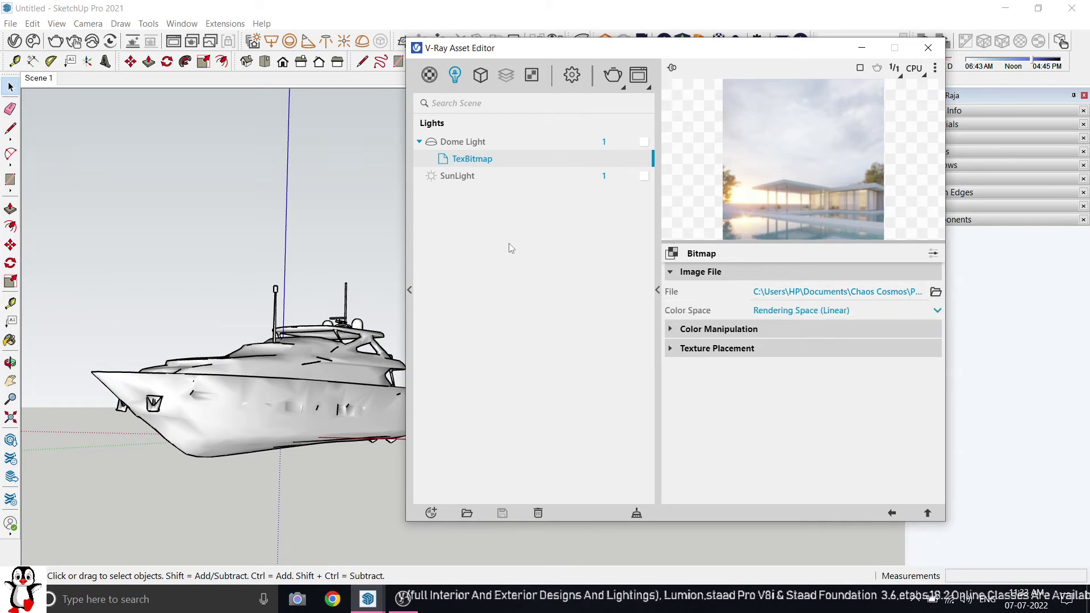
Alternate between the dome light and its bitmap to check their previews with the new HDRI, refreshing the lights list.
left_click(478, 142)
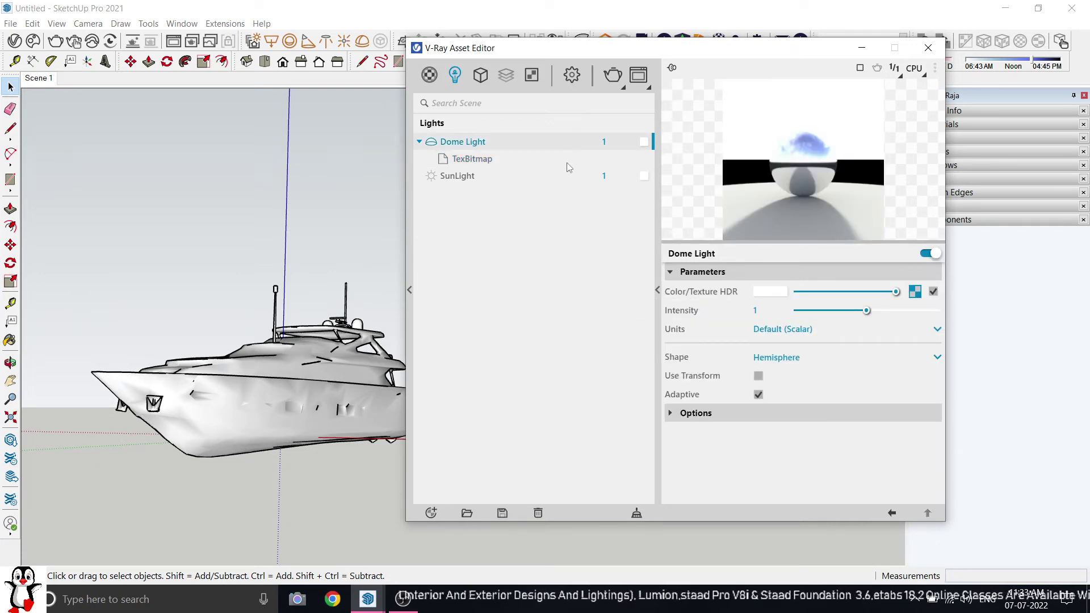
left_click(503, 160)
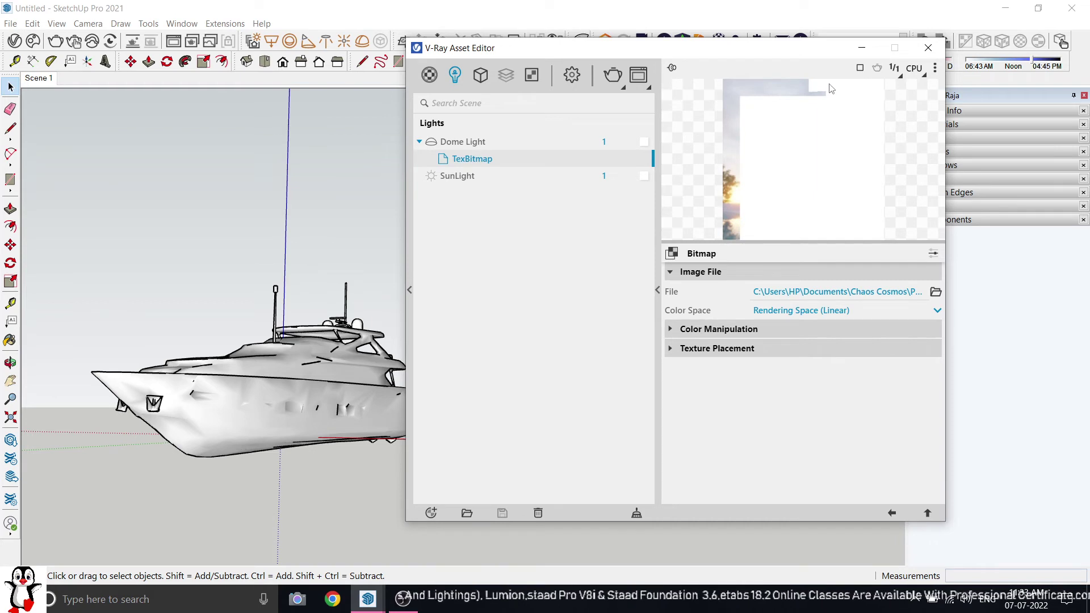
left_click(492, 144)
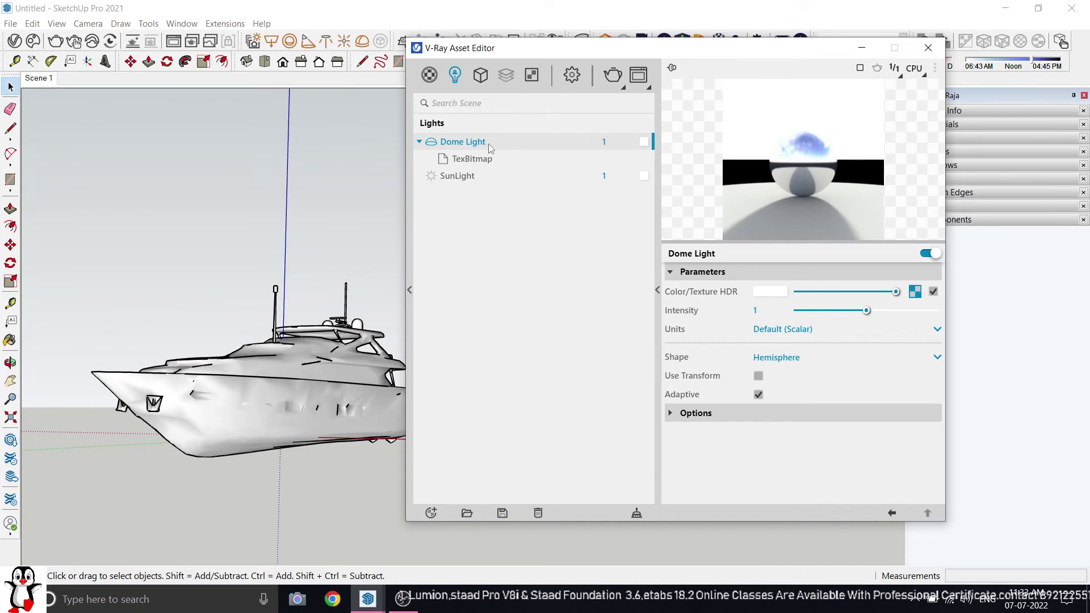
left_click(500, 160)
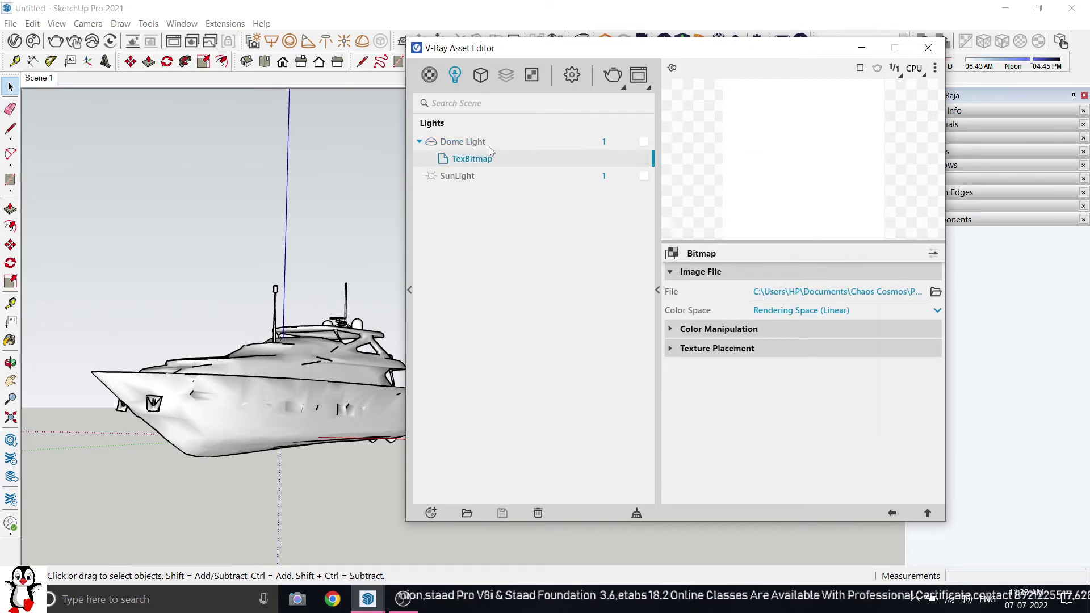
left_click(489, 146)
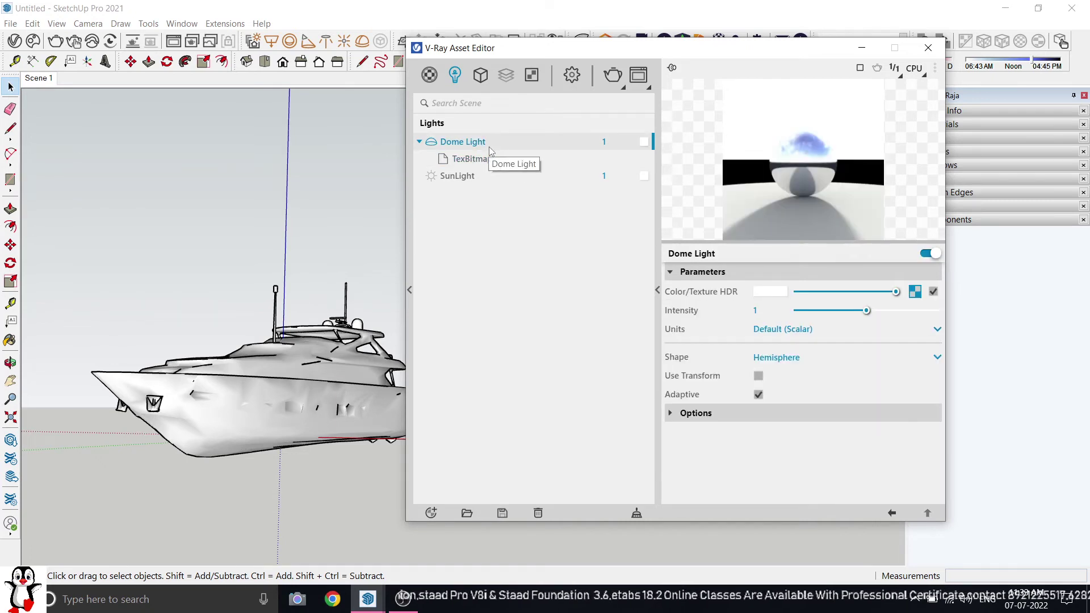
left_click(429, 75)
left_click(455, 75)
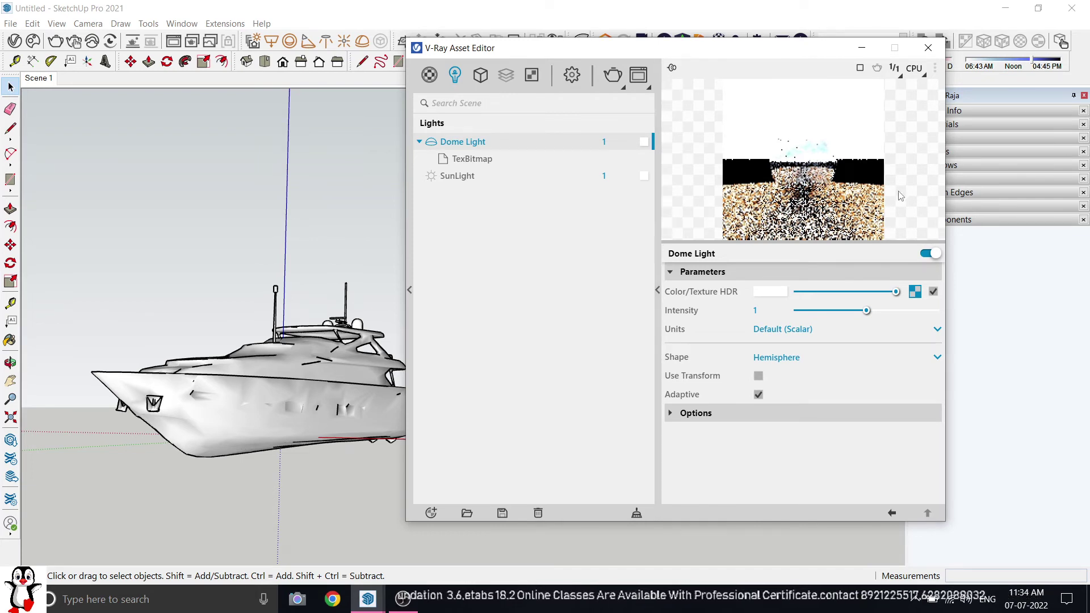
left_click(489, 160)
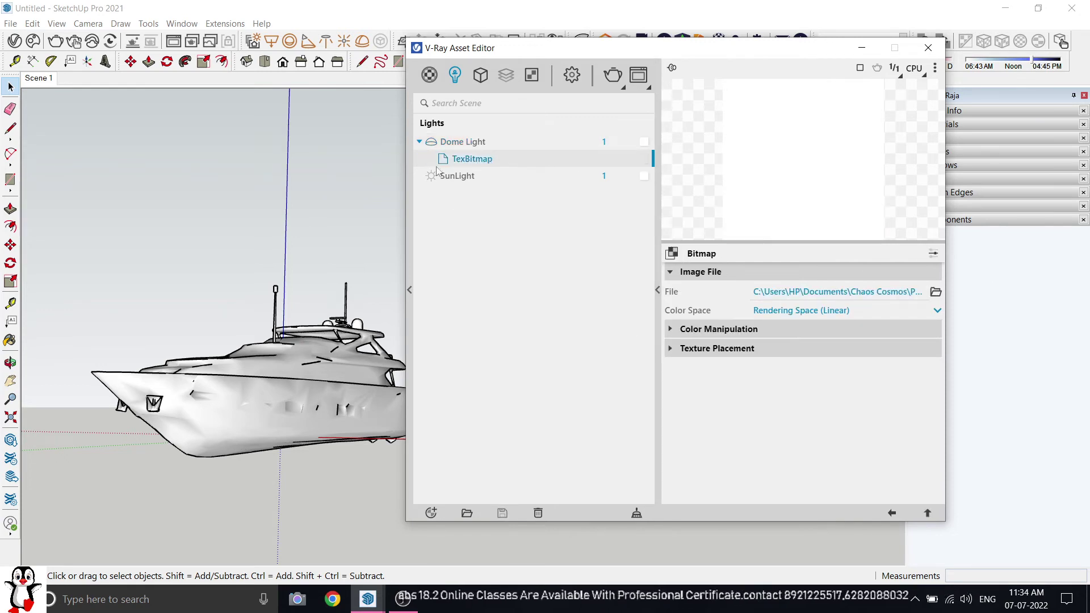
left_click(469, 143)
Expand the bitmap's Texture Placement settings and examine the type, mapping and rotation options.
left_click(478, 163)
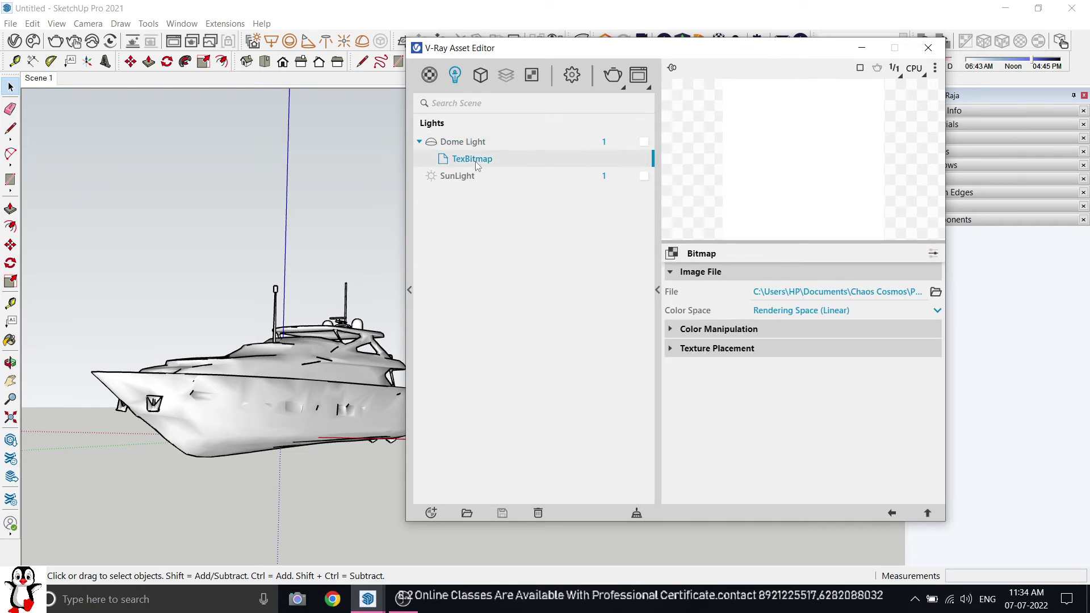
left_click(671, 349)
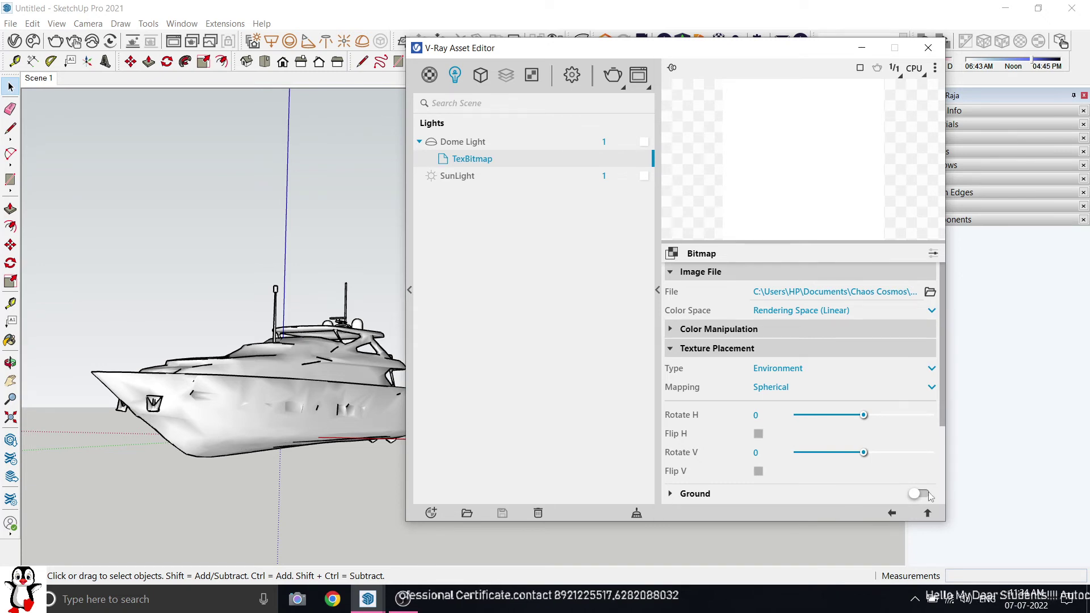
mouse_move(942, 380)
left_mouse_down()
mouse_move(941, 430)
mouse_move(942, 386)
left_mouse_up()
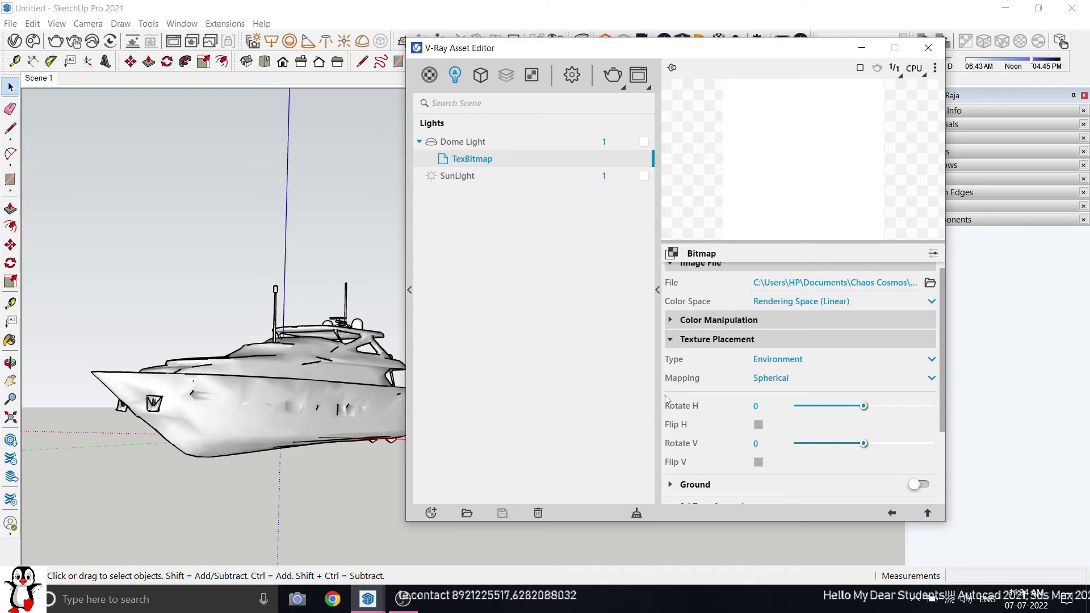
left_click_drag(944, 366, 945, 382)
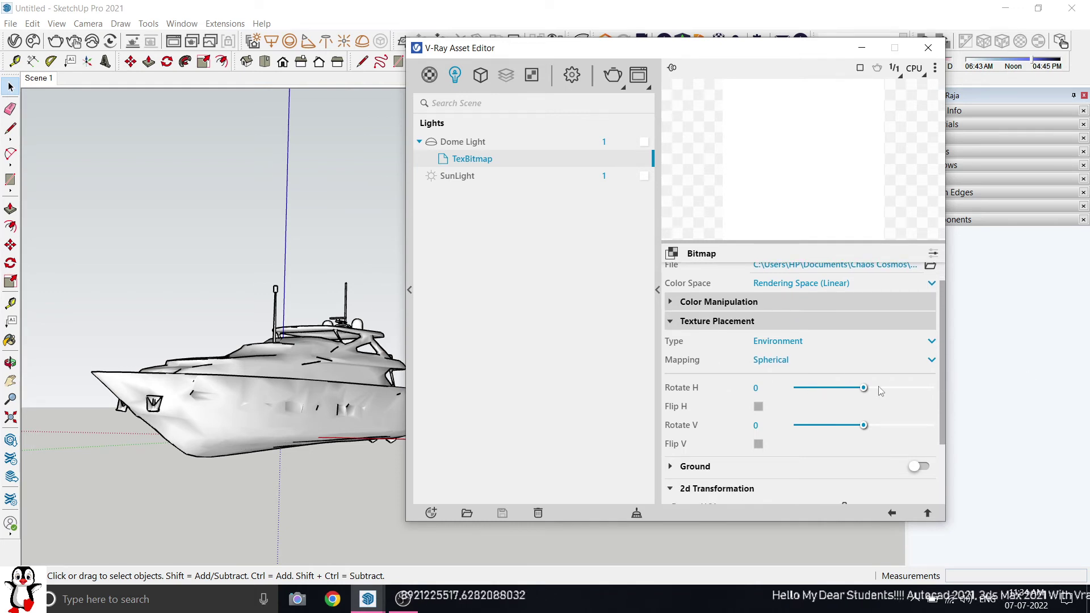
Change the dome light's shape to Sphere.
left_click(489, 144)
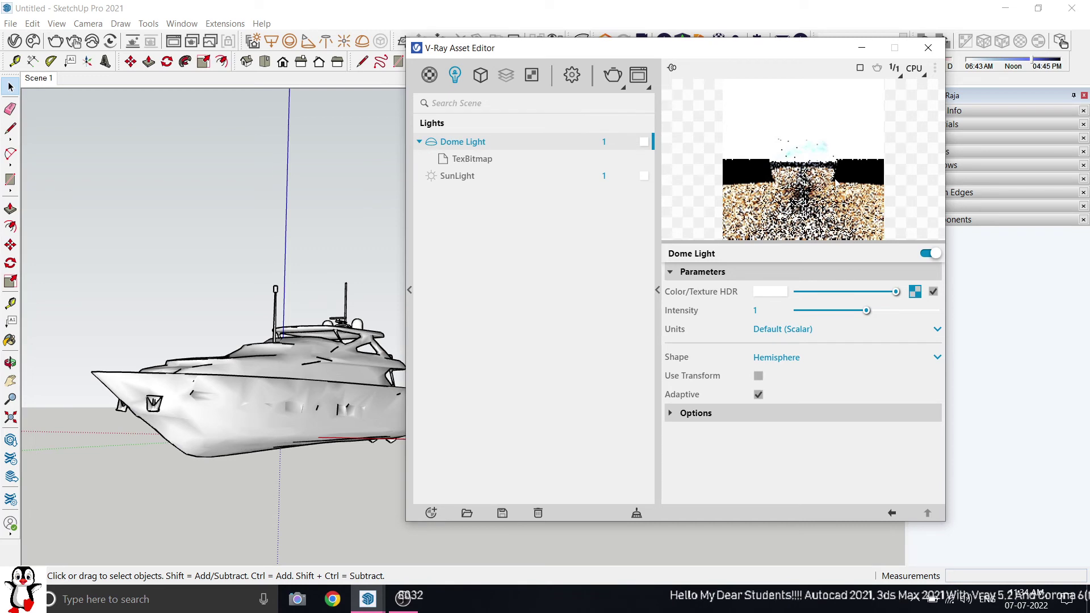
left_click(779, 359)
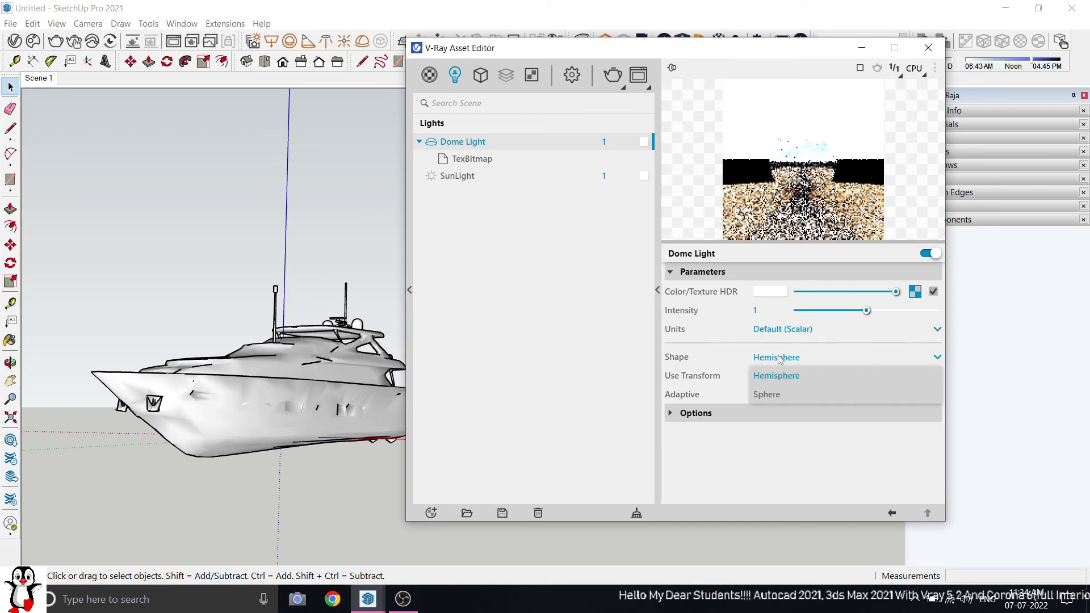
left_click(781, 391)
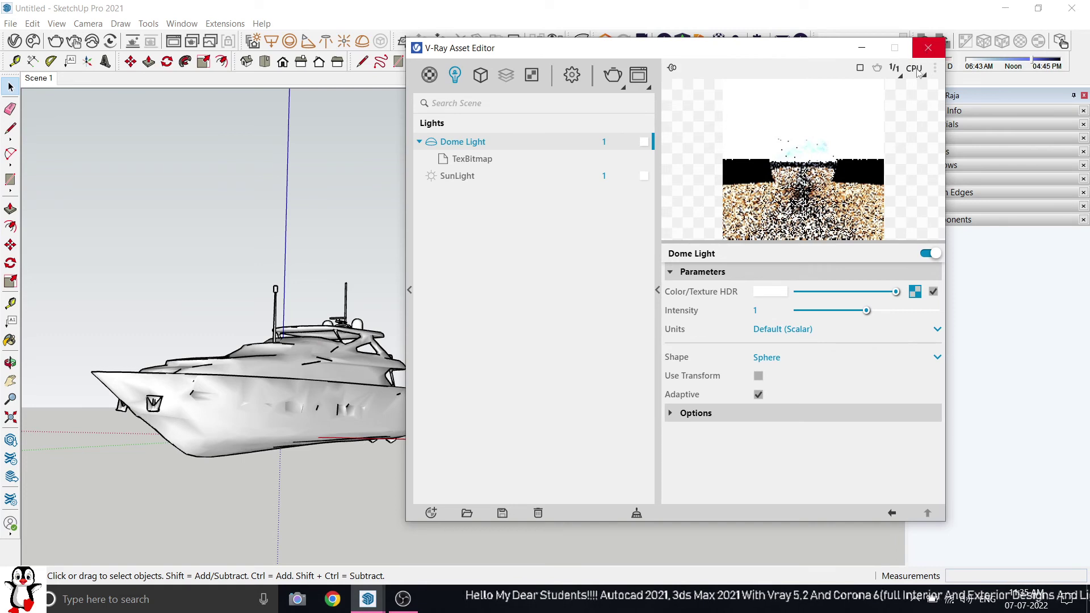
Raise the V-Ray render quality to High+ and enable the V-Ray denoiser.
left_click(571, 75)
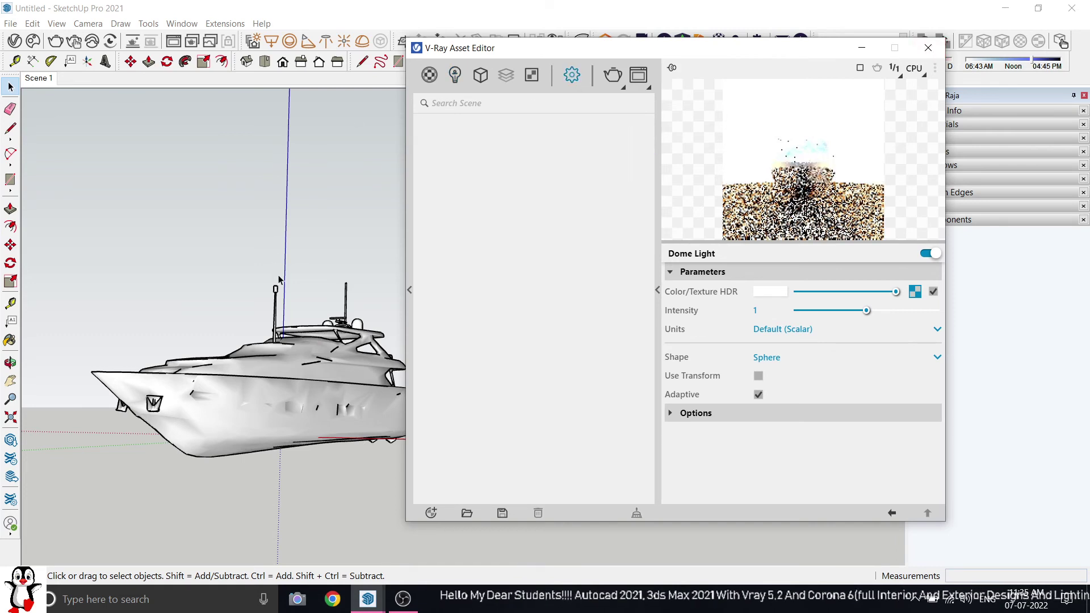
left_click(658, 291)
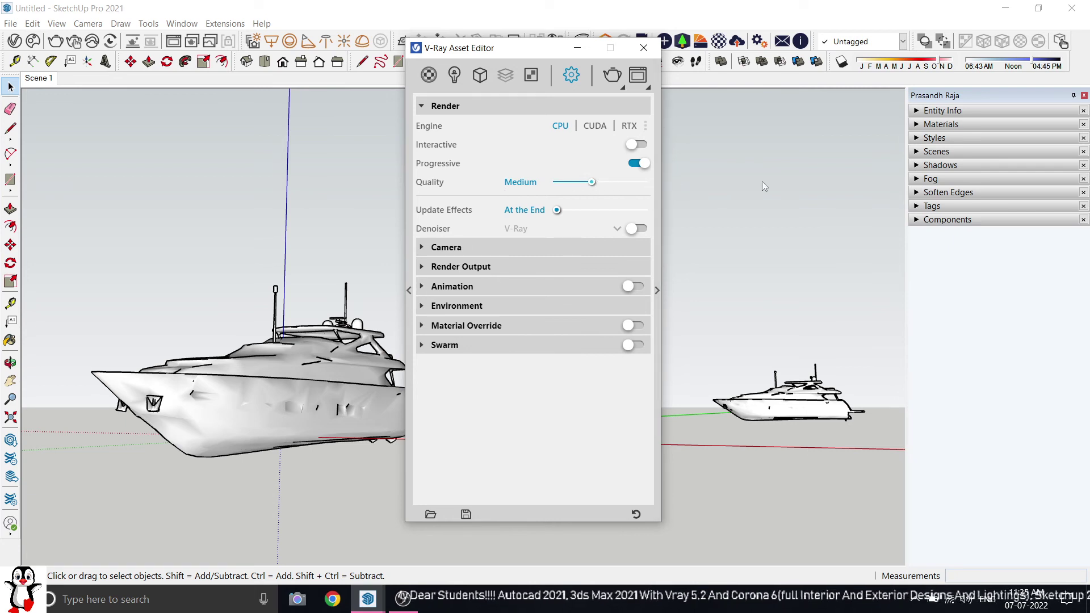
left_click_drag(593, 181, 648, 182)
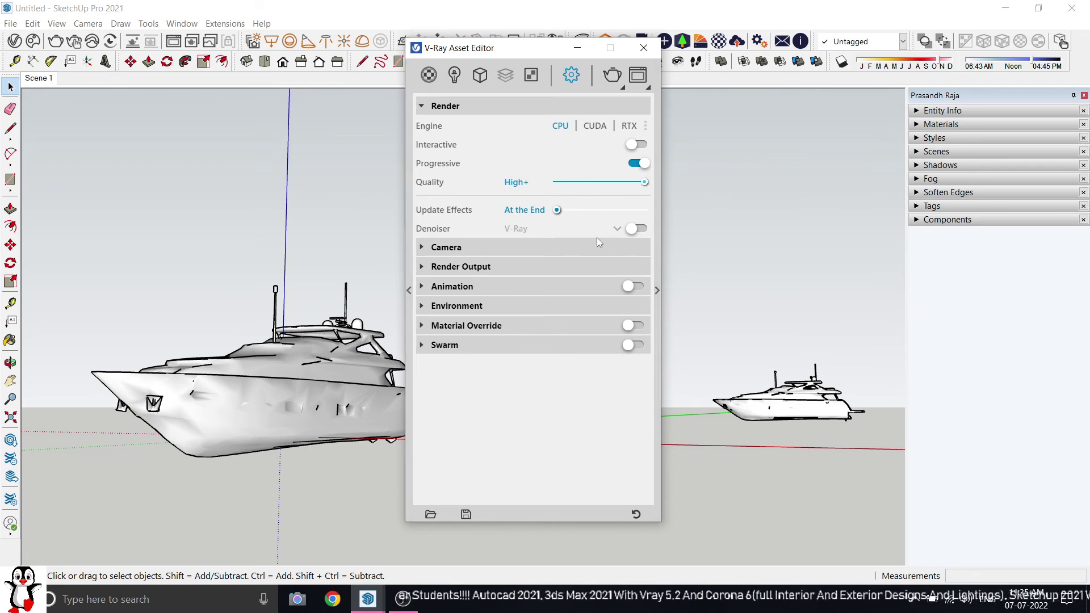
left_click(641, 229)
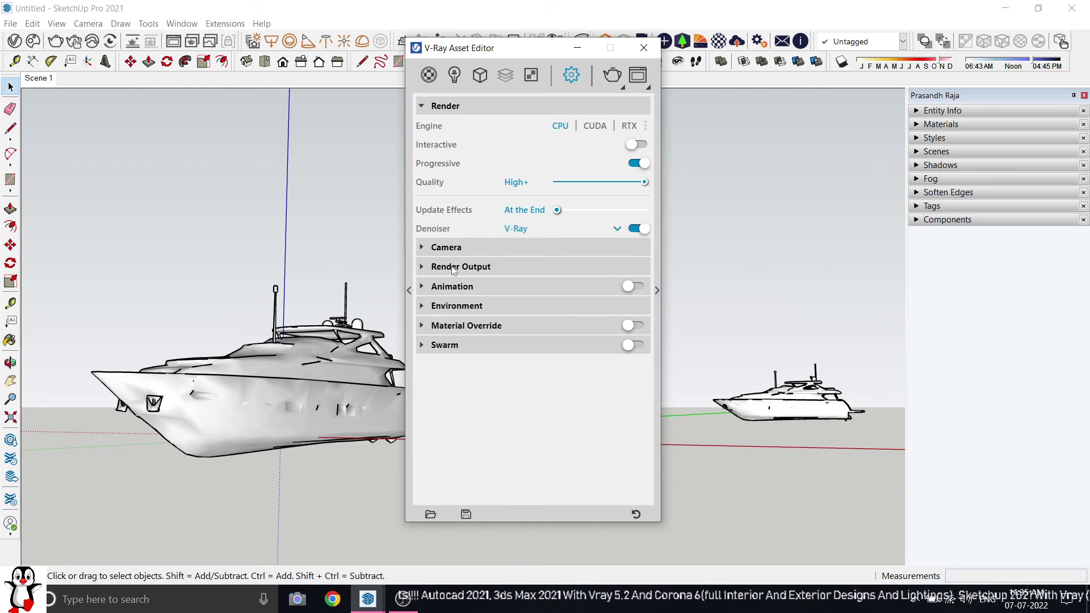
Set the render output image width to 1920, then close the V-Ray Asset Editor.
left_click(435, 268)
double_click(511, 305)
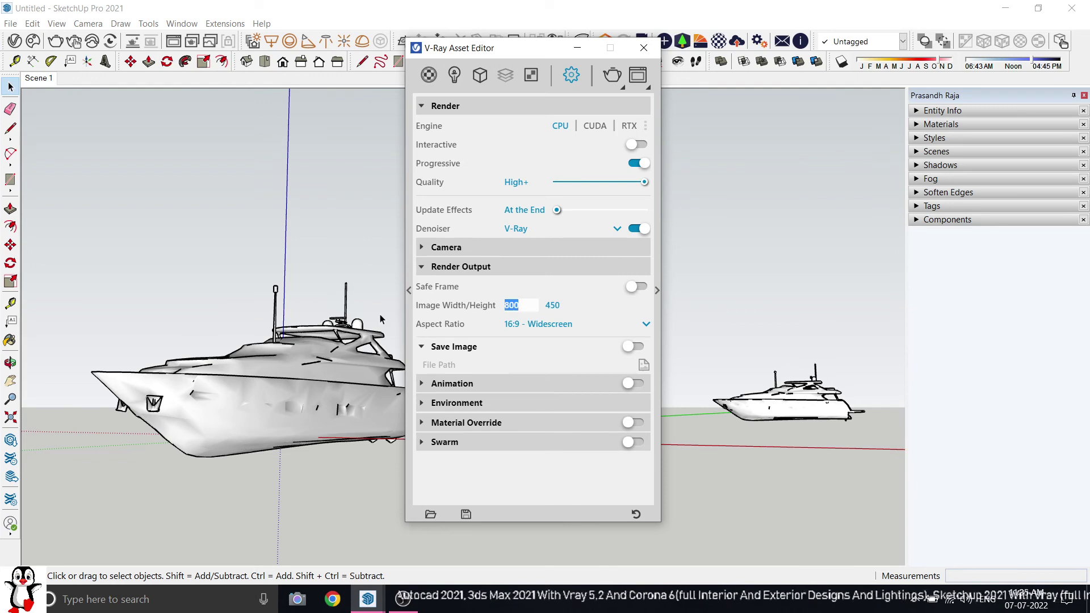
type("1920")
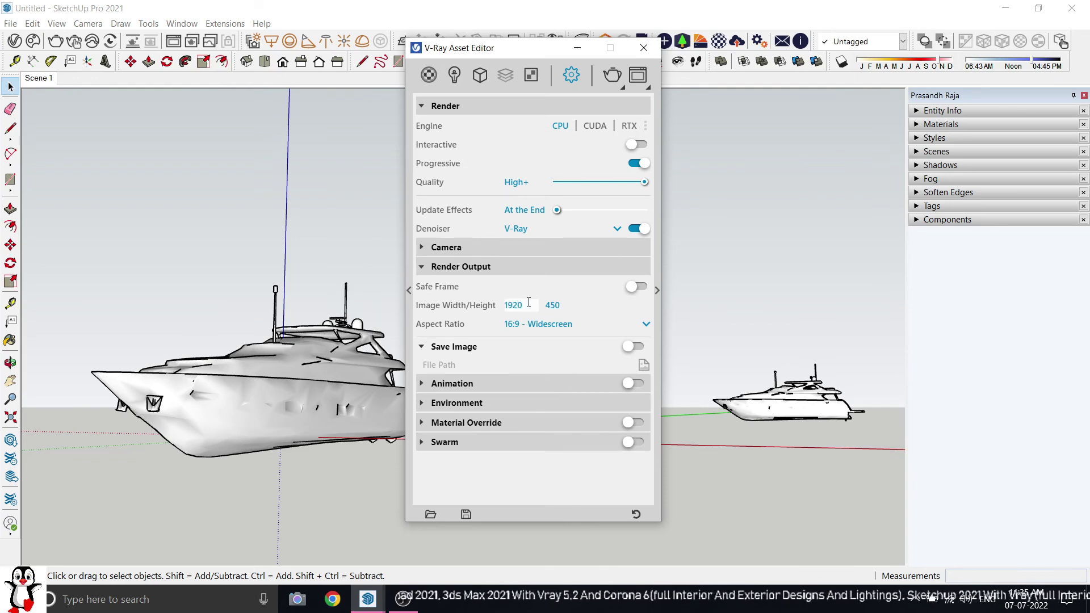
left_click(578, 305)
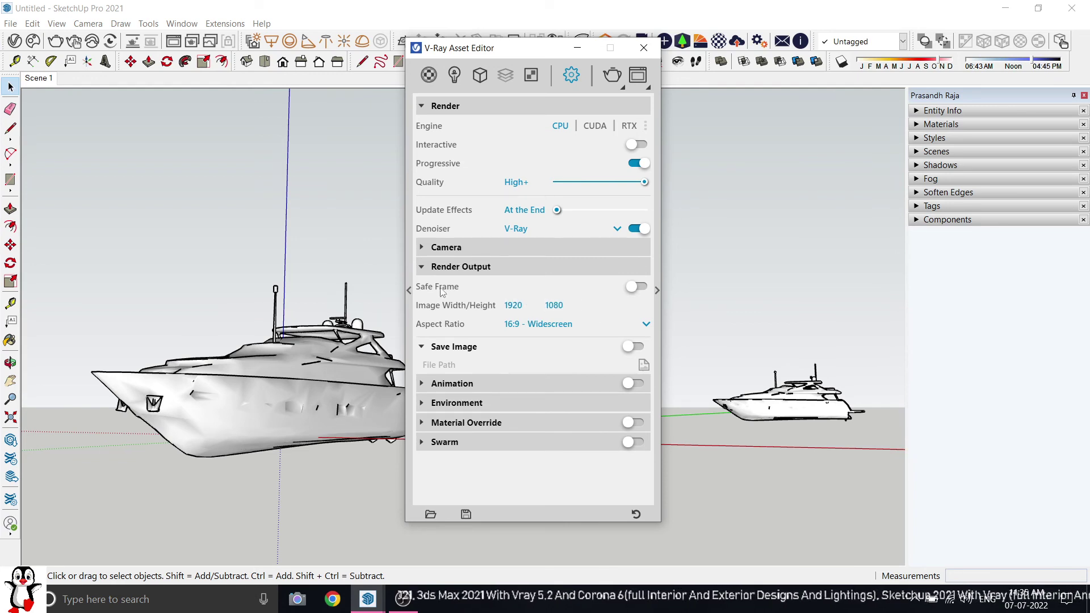
left_click(431, 268)
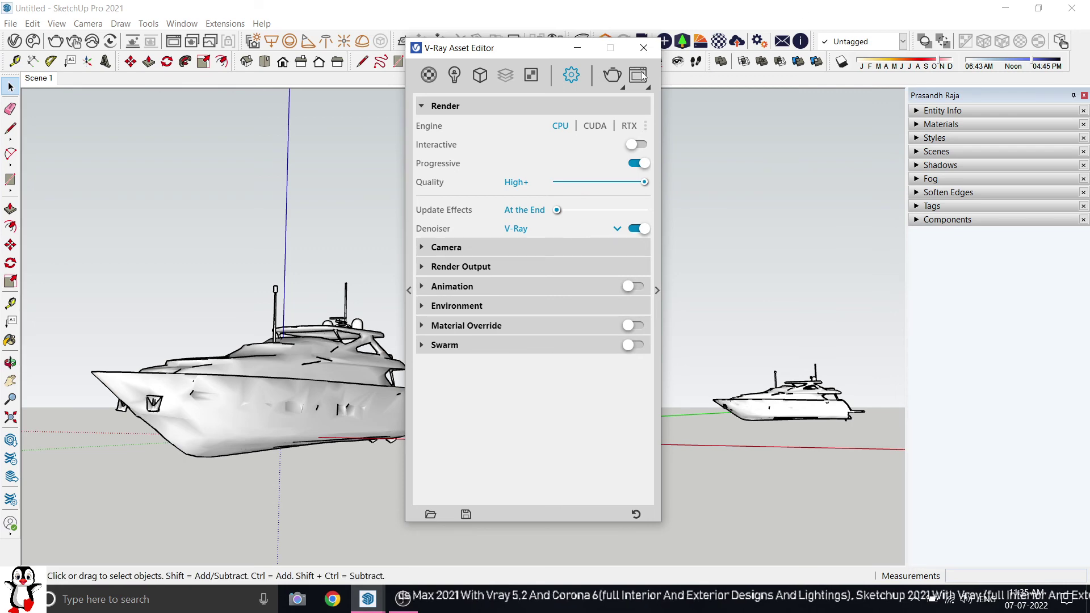
left_click(643, 47)
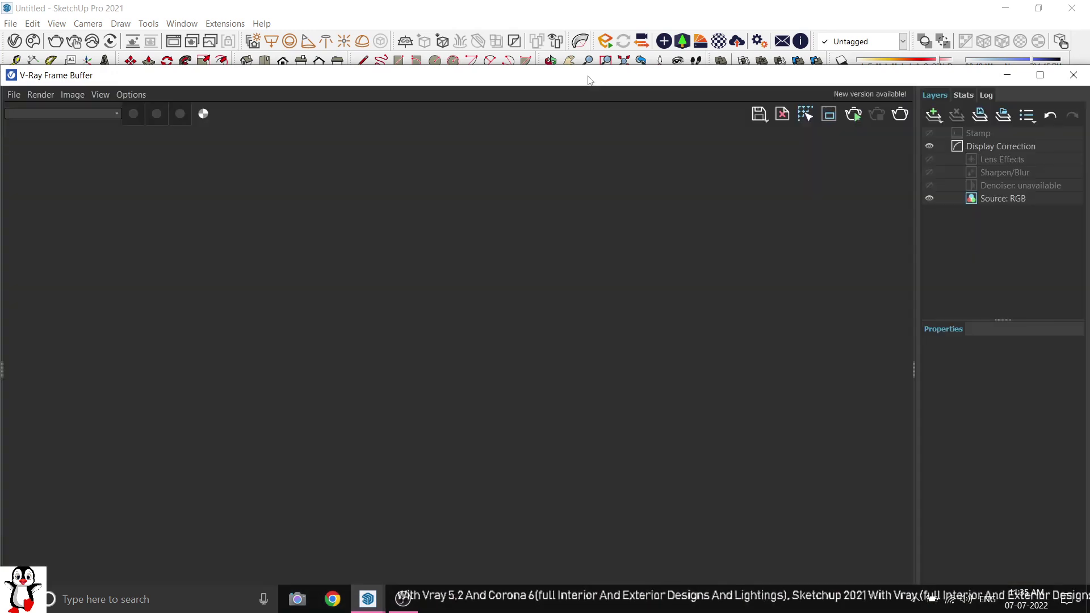
Reposition the V-Ray Frame Buffer window and start a production render of the yacht scene from it.
left_click_drag(590, 80, 610, 40)
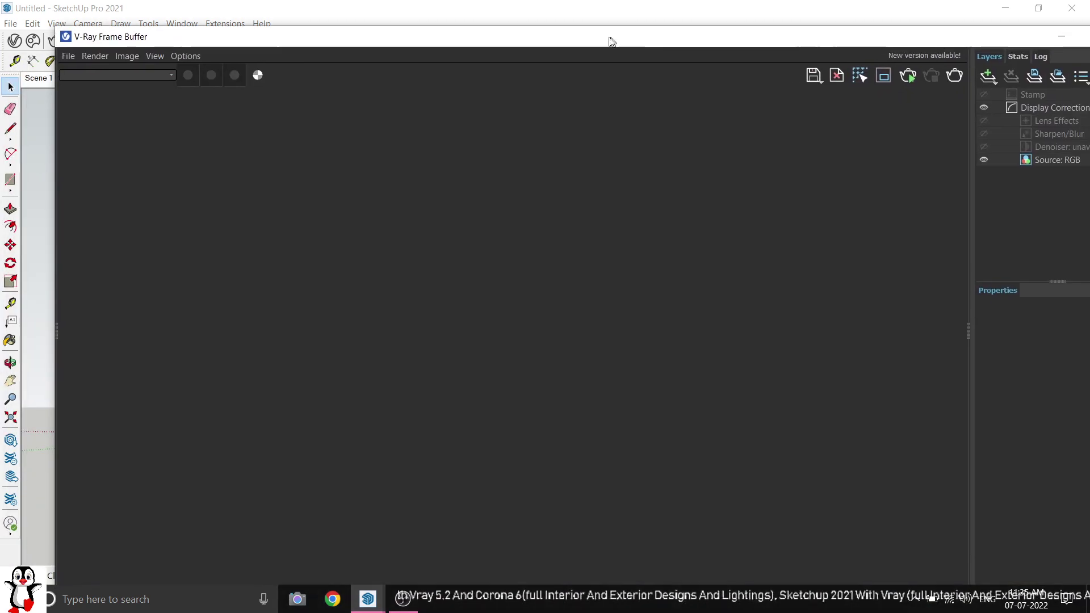
left_click(62, 54)
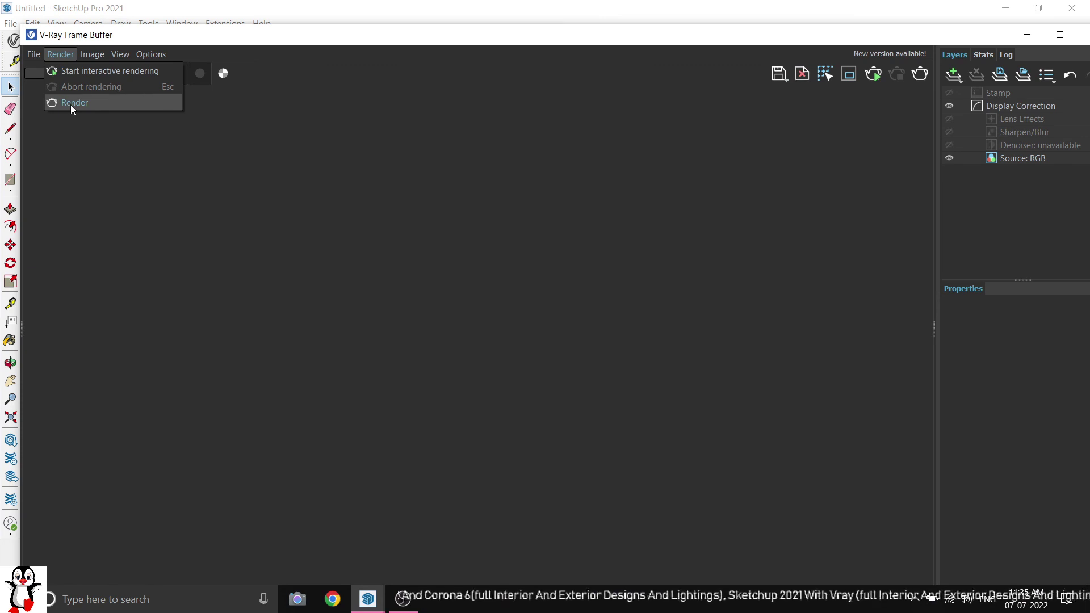
left_click(132, 167)
left_click(64, 54)
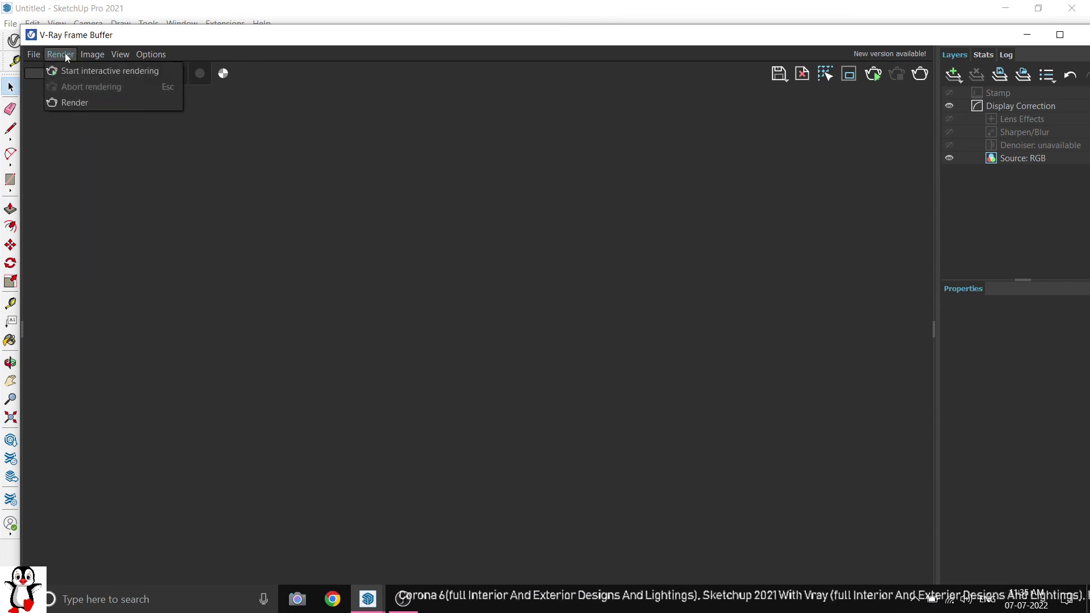
left_click(183, 179)
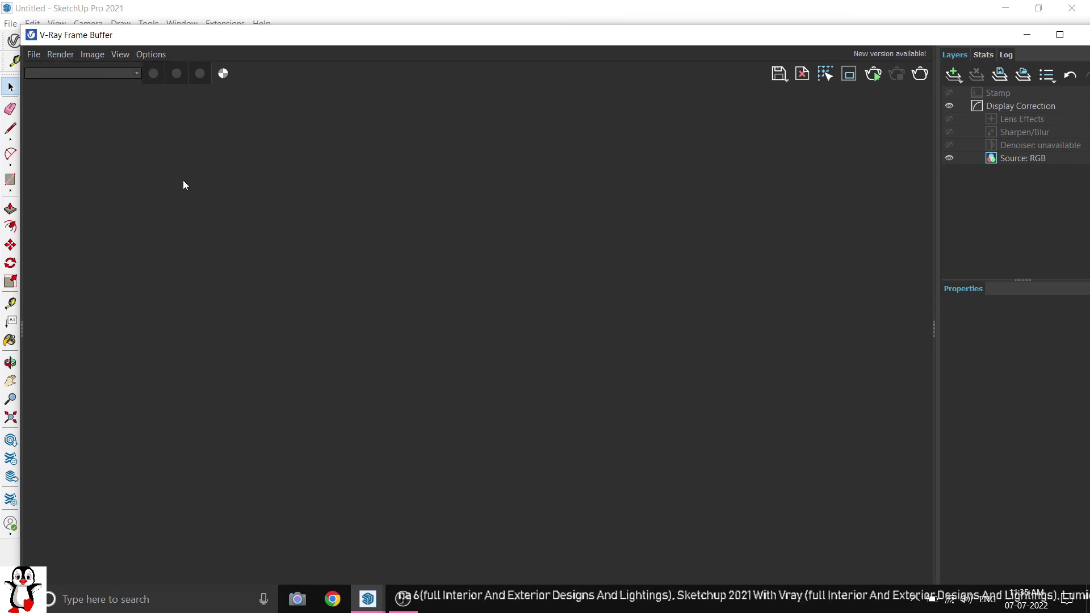
left_click(57, 55)
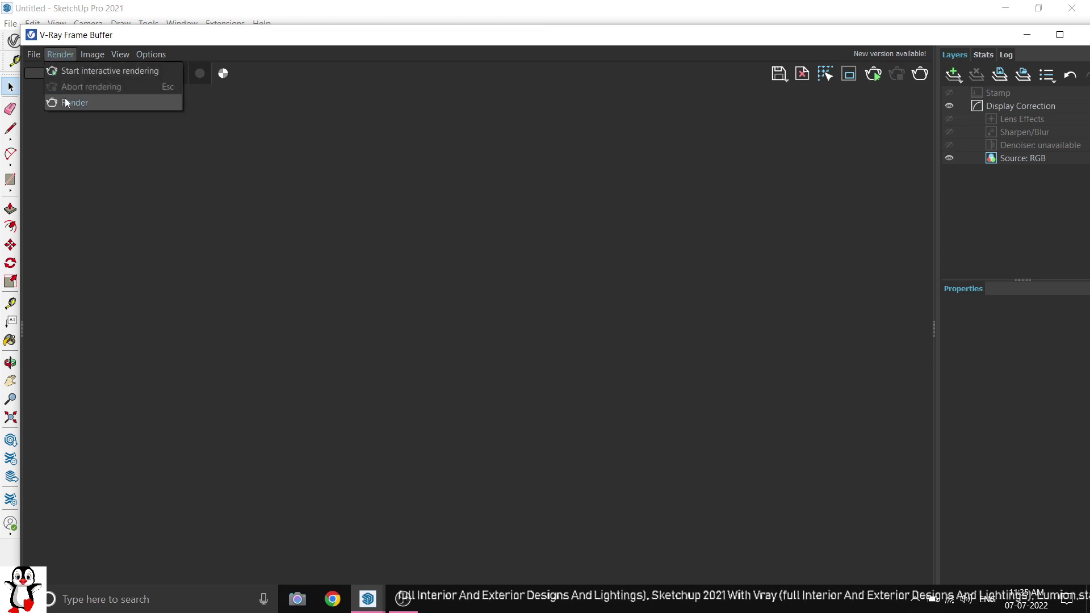
left_click(64, 98)
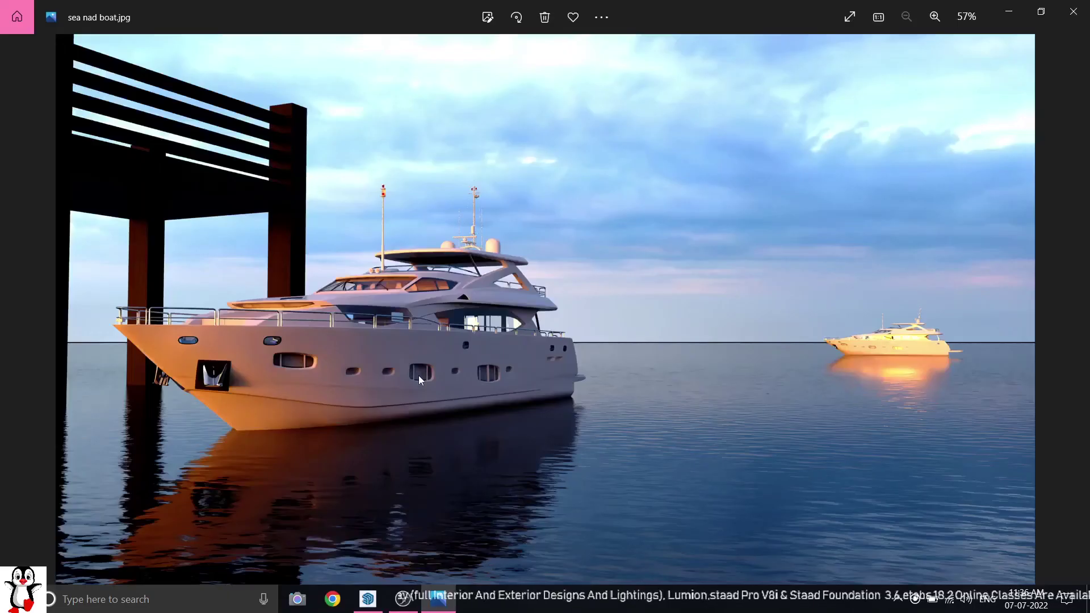
Examine the image sea nad boat.jpg up close, checking the large yacht, water reflections, distant yacht and sky.
double_click(390, 325)
scroll(307, 391, "down", 1)
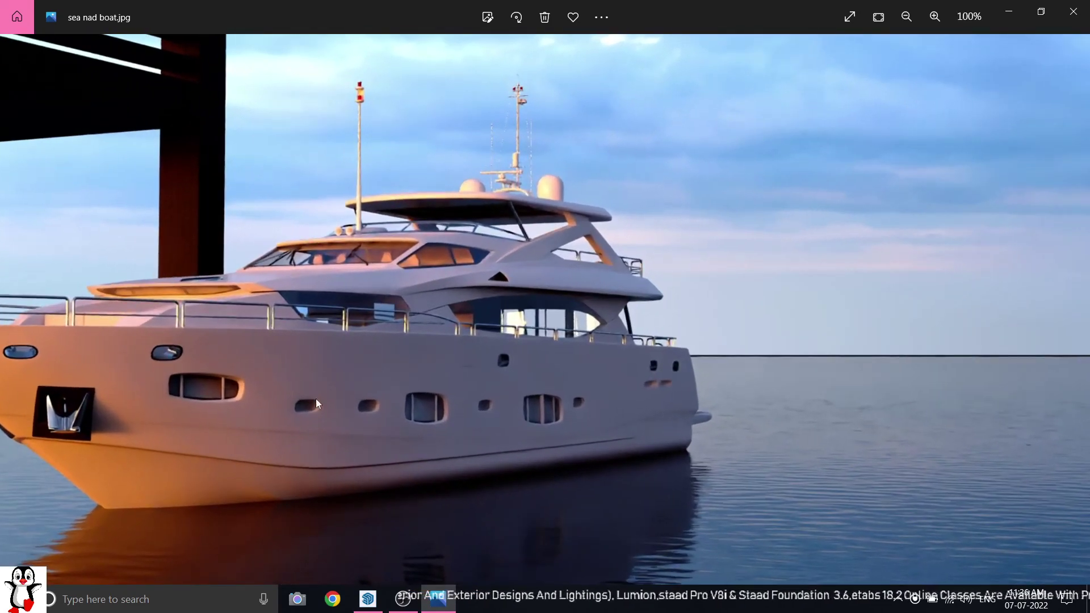
scroll(379, 368, "down", 4)
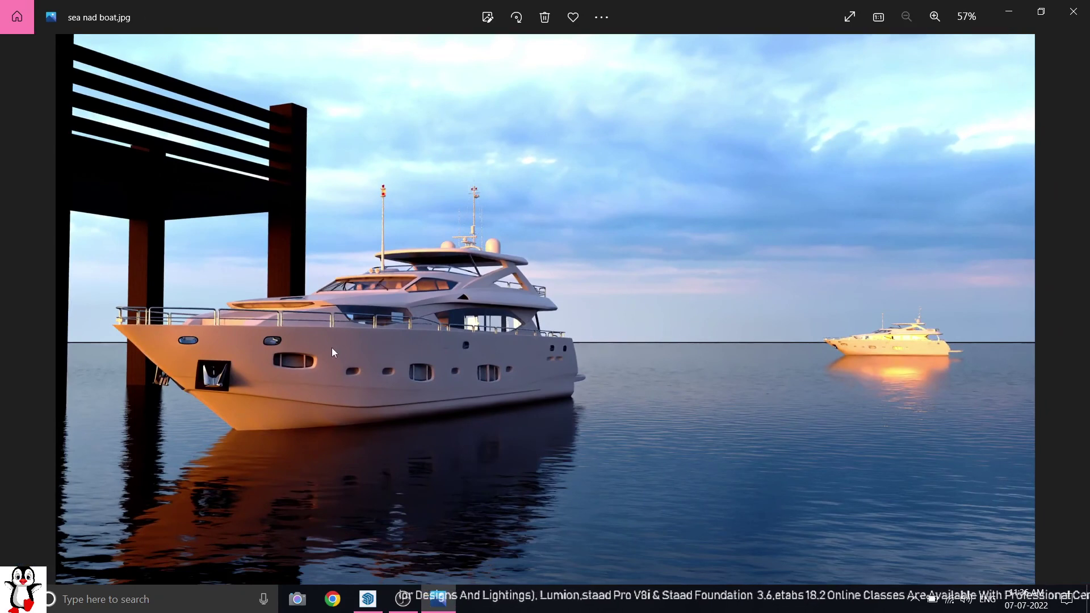
scroll(336, 357, "up", 1)
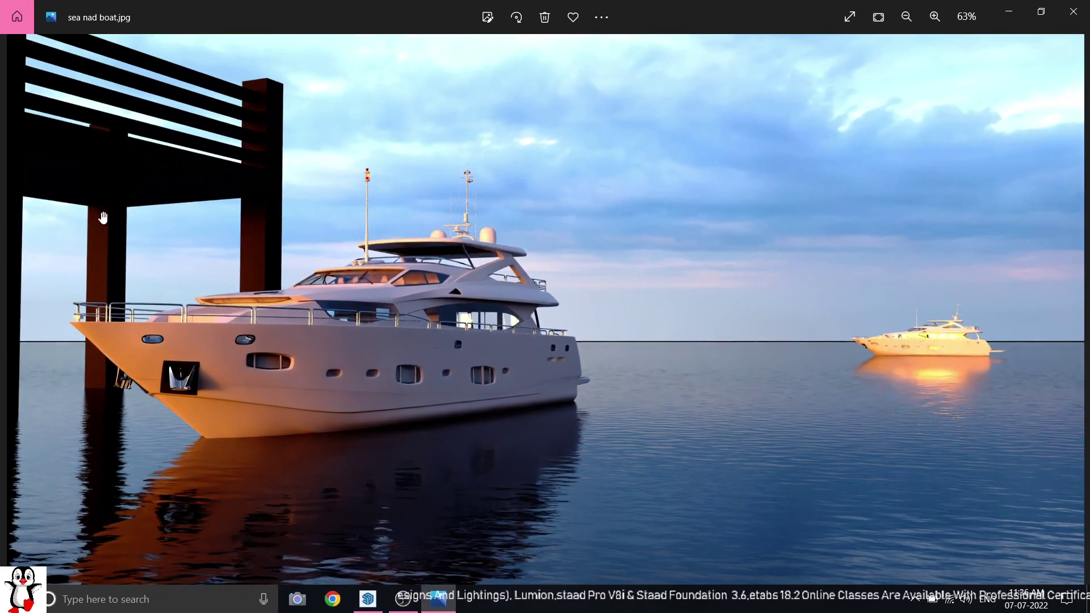
scroll(103, 220, "up", 2)
left_click_drag(493, 370, 268, 295)
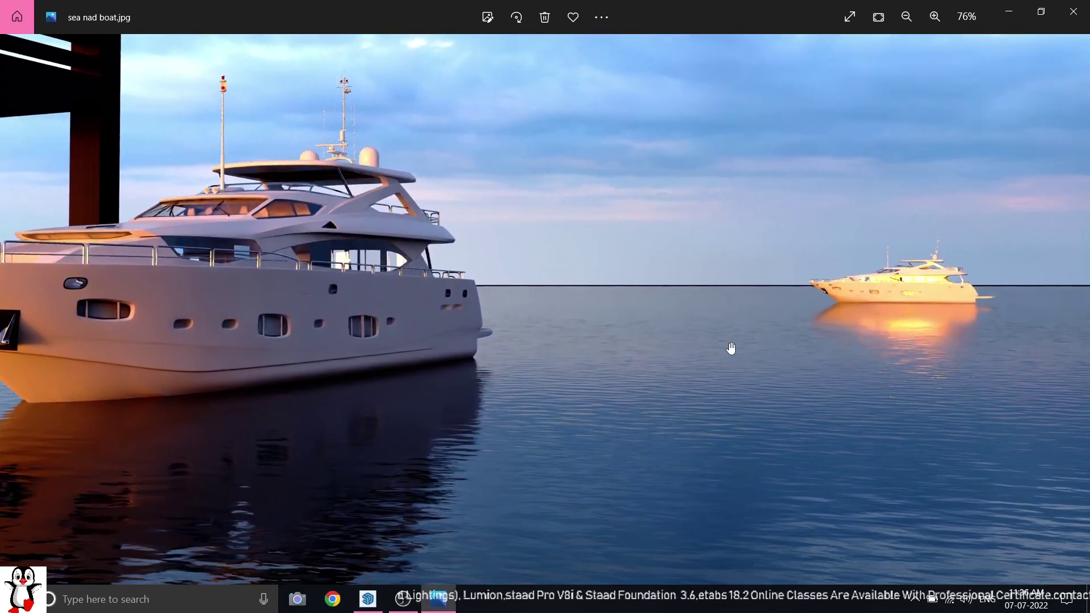
scroll(598, 341, "down", 2)
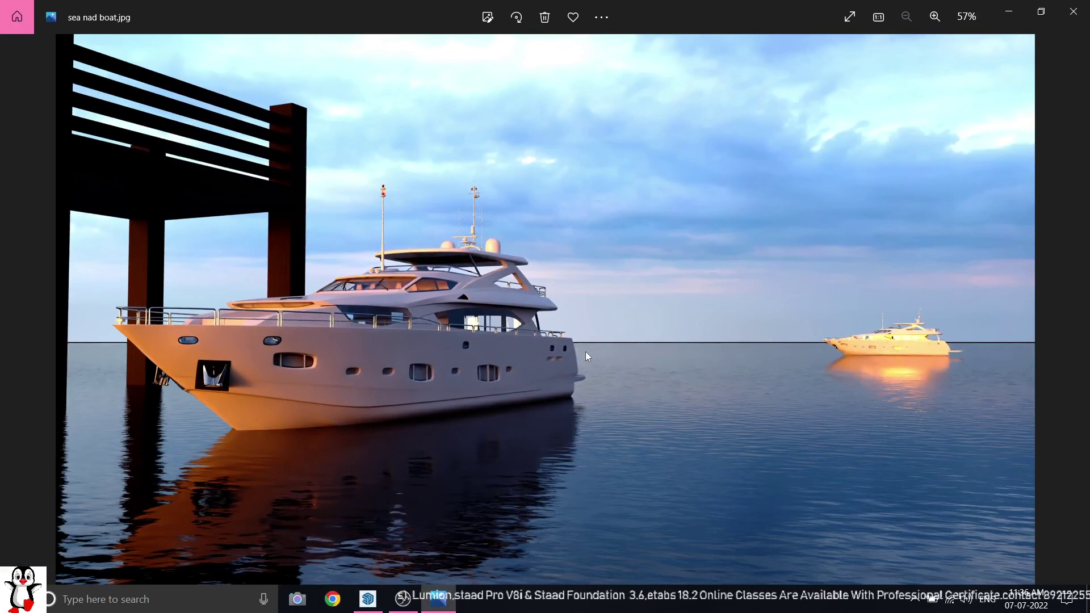
scroll(742, 372, "up", 3)
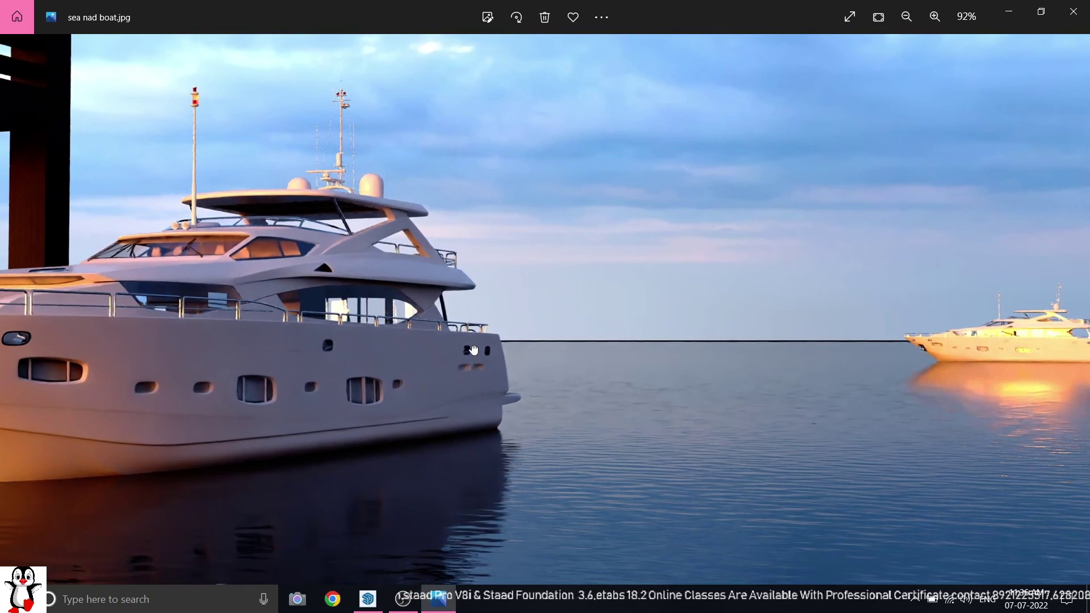
scroll(472, 350, "down", 3)
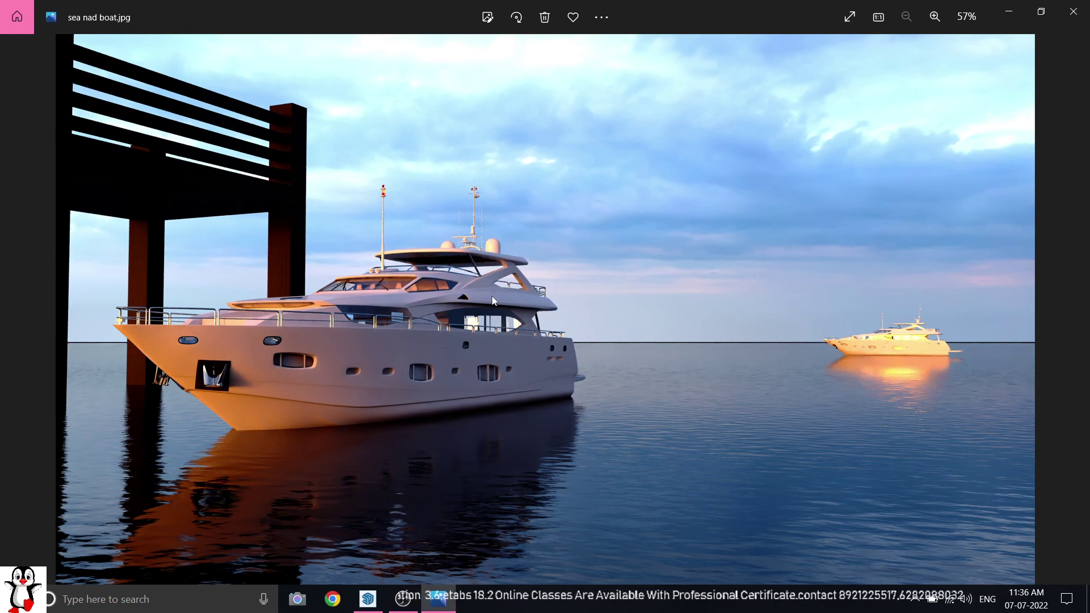
scroll(491, 295, "up", 3)
scroll(420, 315, "down", 3)
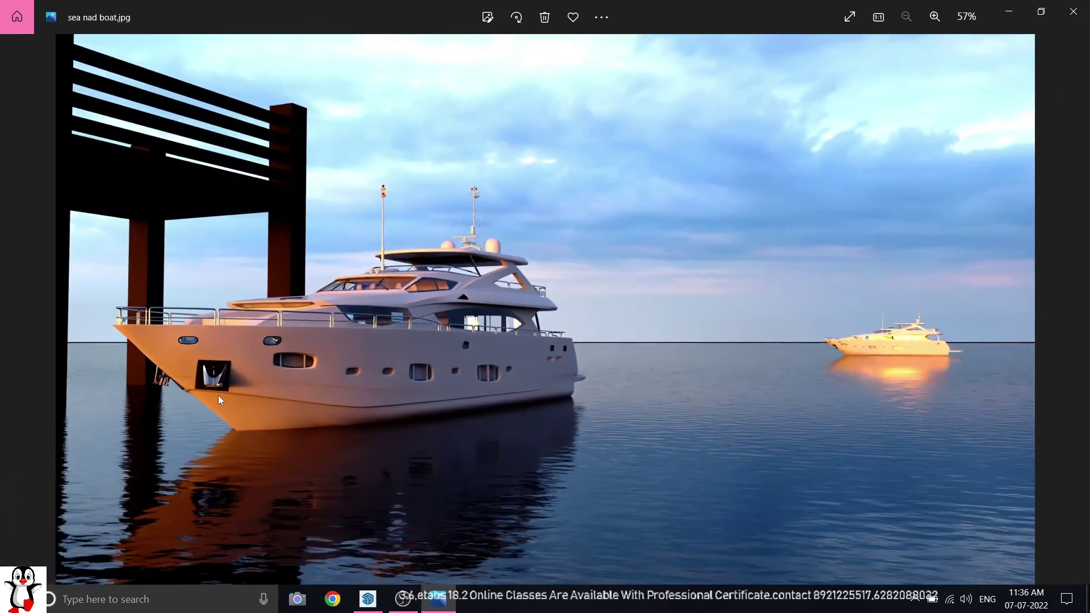